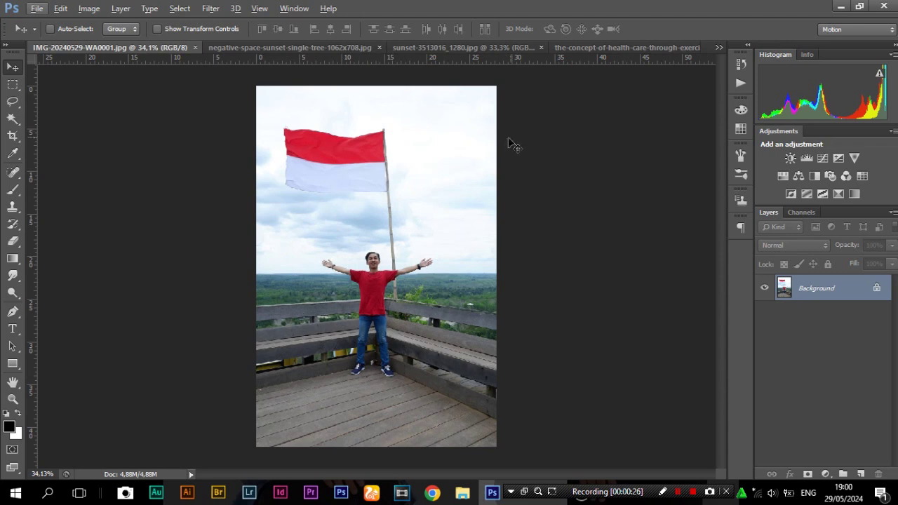
Step: Look through the open source photos of the hill silhouette, the beach sunset and the single tree
click(602, 49)
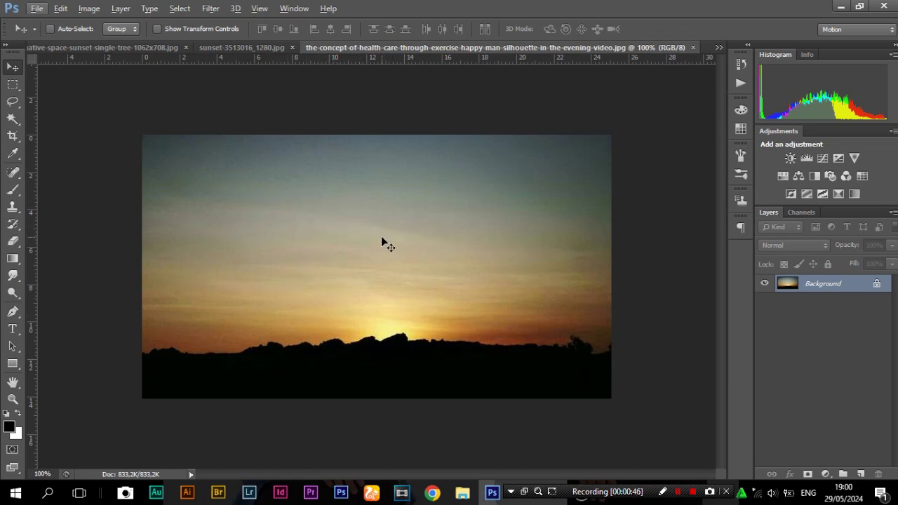
click(246, 47)
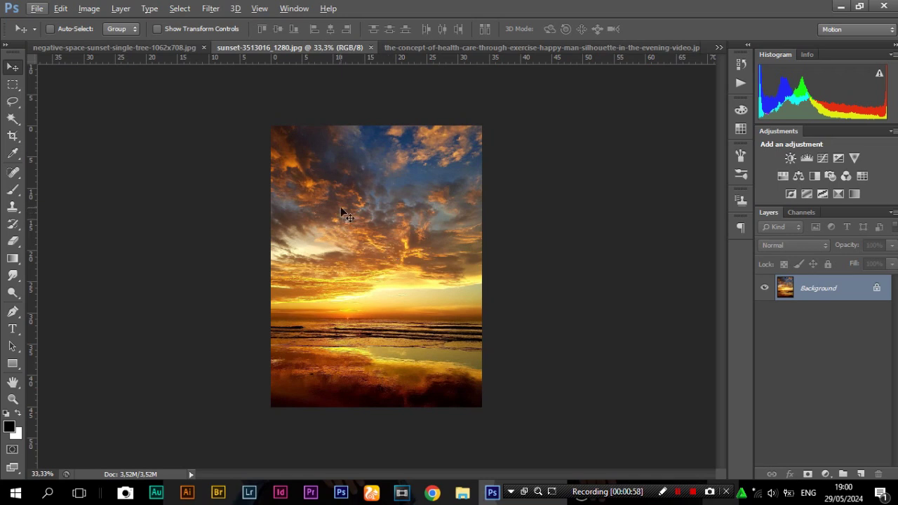
click(175, 50)
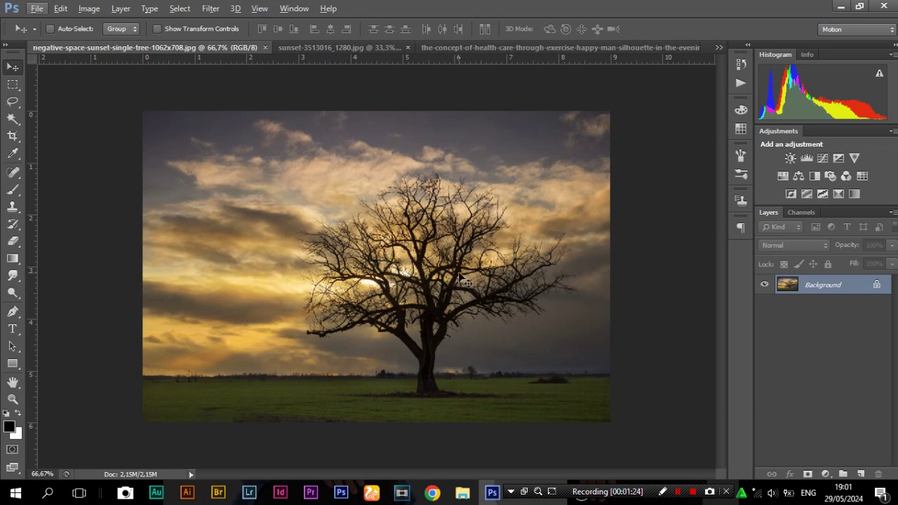
click(503, 252)
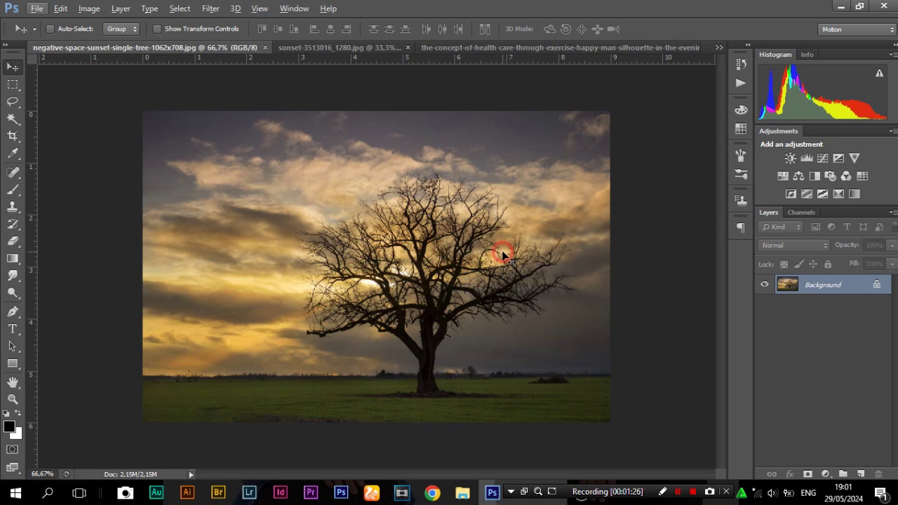
Step: Copy the entire sunset-3513016_1280.jpg image into the hill silhouette document as a new layer
click(345, 48)
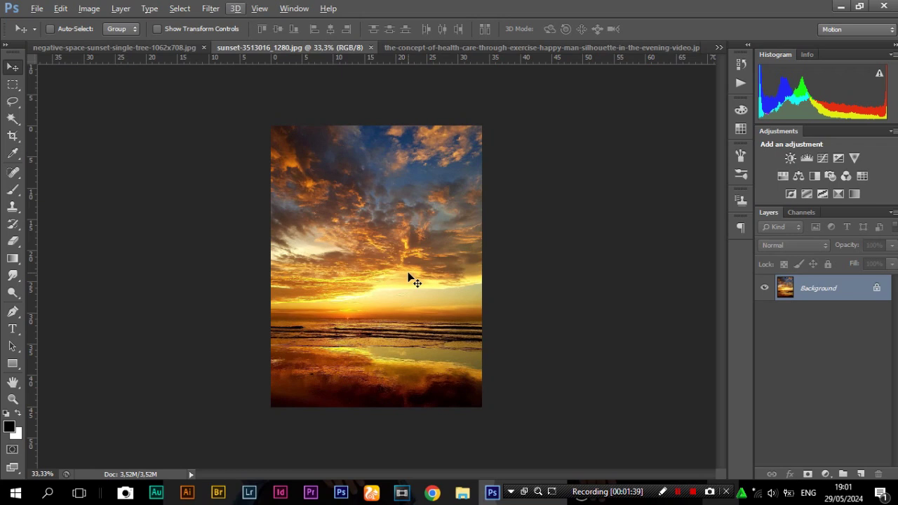
key(ctrl+a)
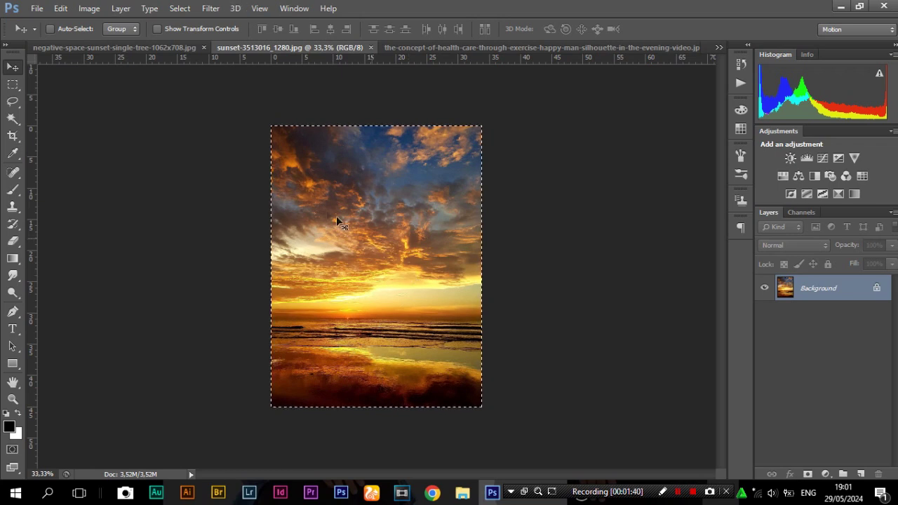
drag(431, 319, 443, 344)
Step: Scale the pasted sunset layer down proportionally and position it so its sky covers the whole canvas
key(ctrl+t)
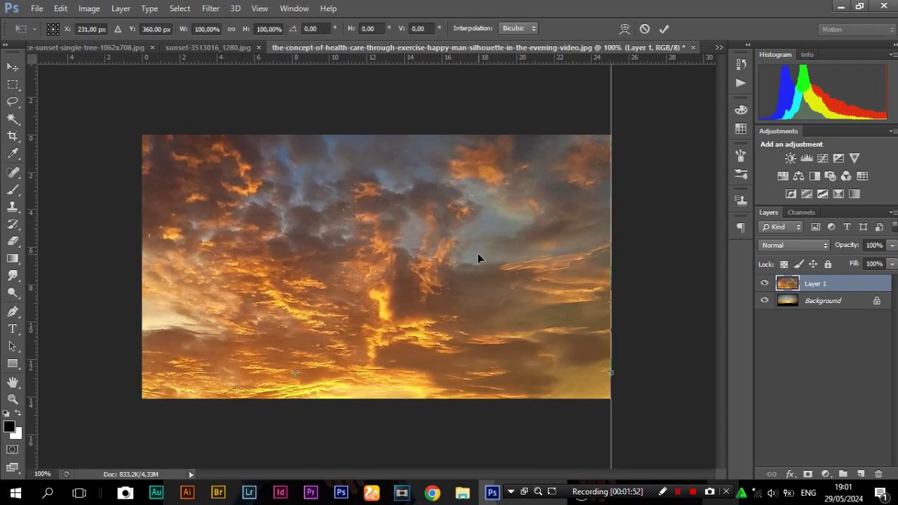
scroll(474, 263, down, 2)
scroll(477, 263, down, 4)
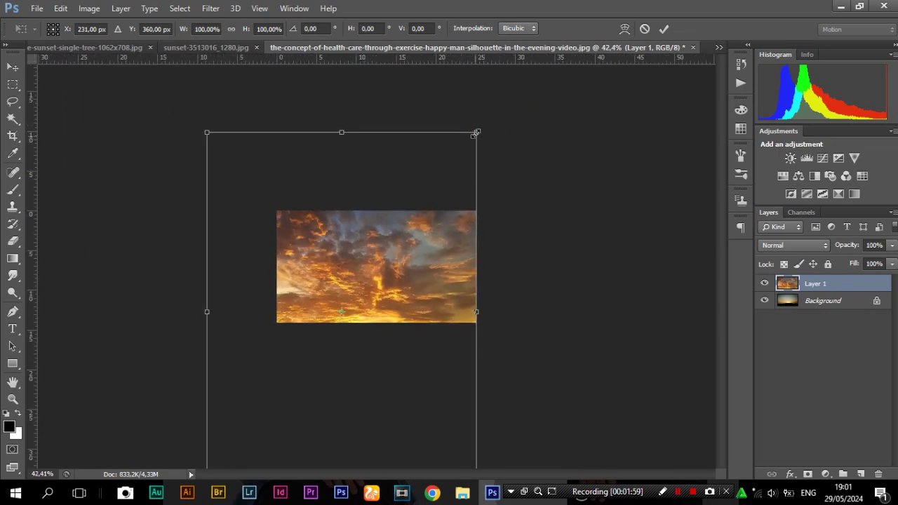
drag(478, 132, 402, 234)
drag(372, 289, 440, 267)
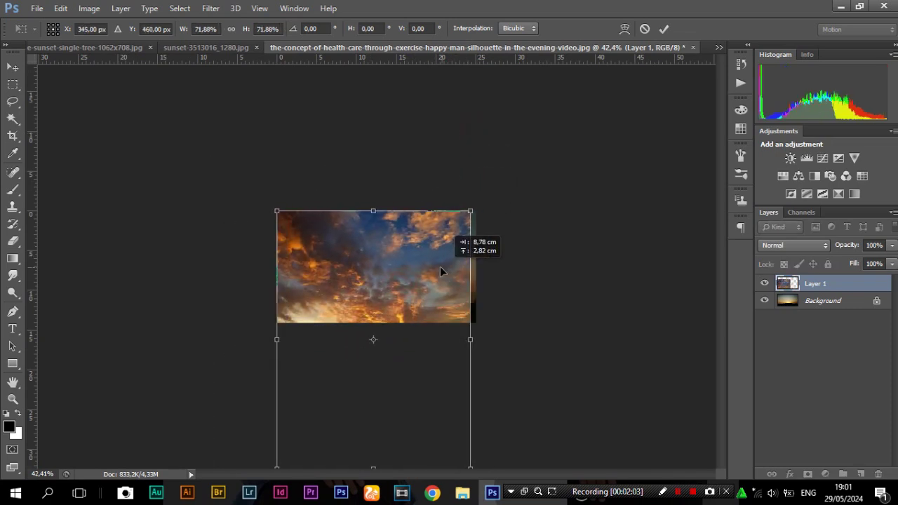
drag(472, 274, 457, 213)
double_click(456, 221)
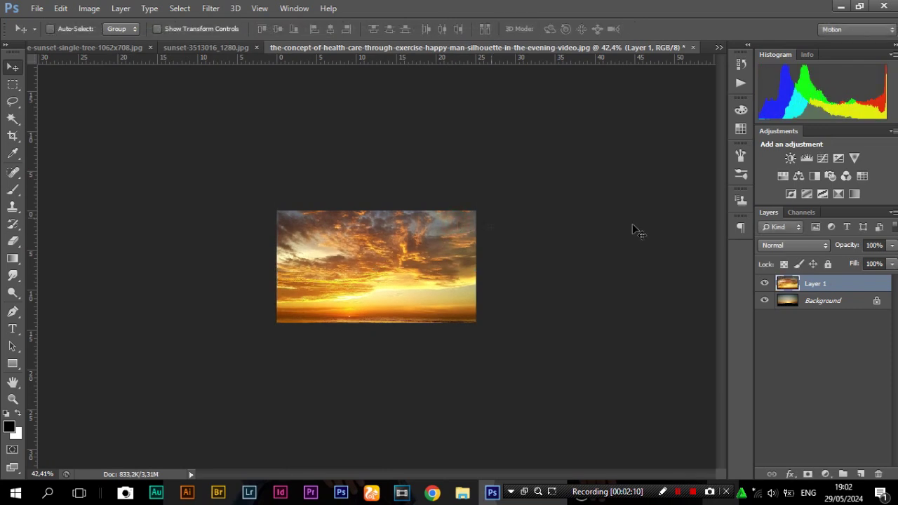
Step: Hide the sunset layer and select the black hills on the Background layer with a size 50 Quick Selection brush
click(765, 284)
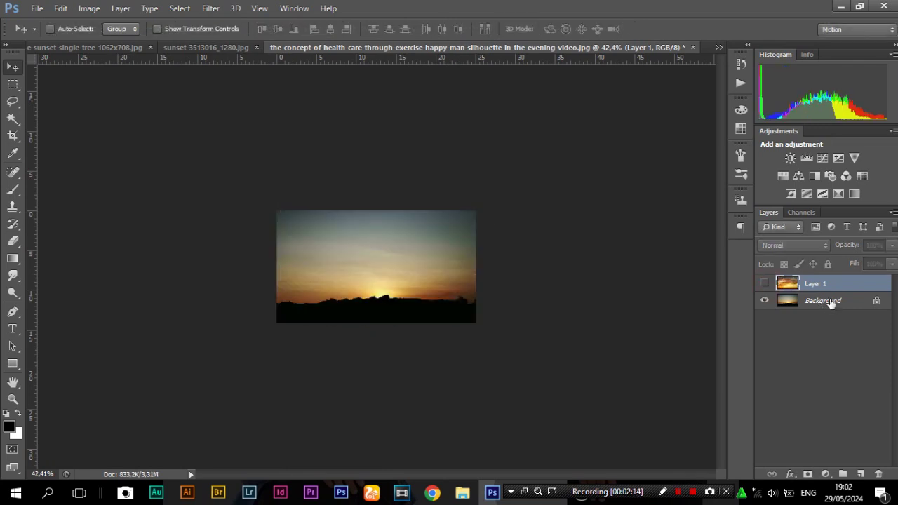
click(829, 301)
scroll(423, 361, up, 5)
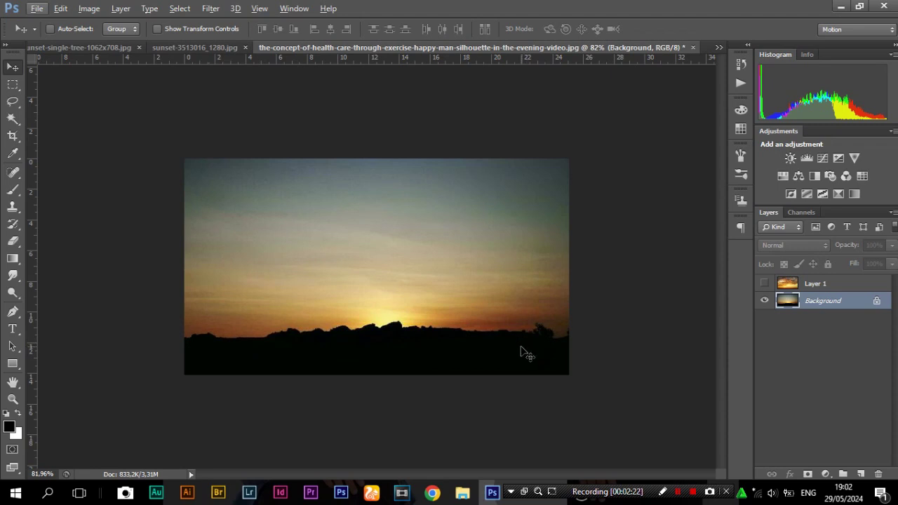
drag(15, 125, 70, 120)
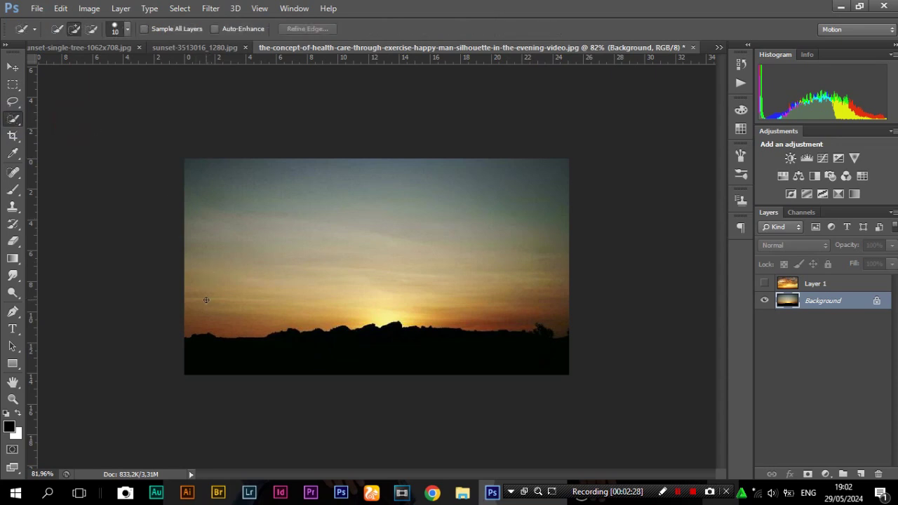
click(74, 28)
key(bracketright)
key(bracketright)
key(bracketright)
key(bracketright)
mouse_move(318, 339)
mouse_down()
mouse_move(325, 351)
mouse_move(510, 360)
mouse_move(555, 347)
mouse_up()
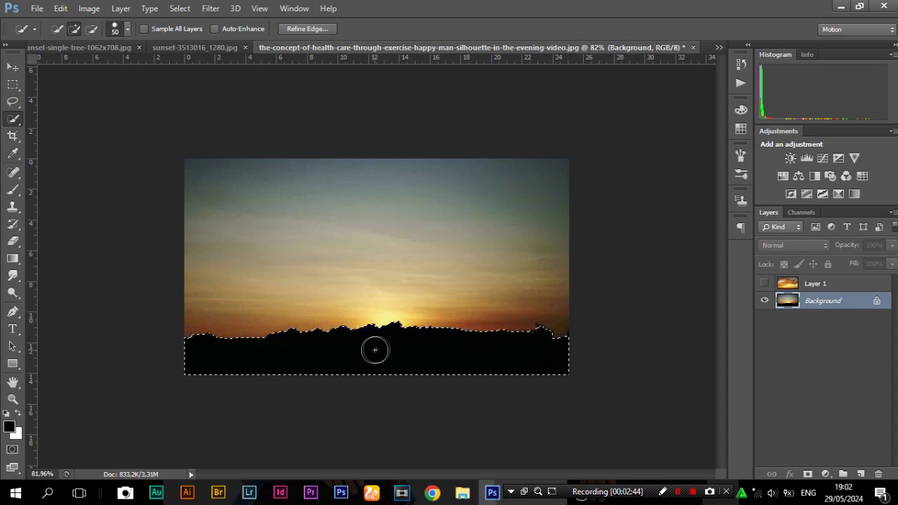
Step: Copy the selected hills to a new layer and rename it bukit
key(ctrl+j)
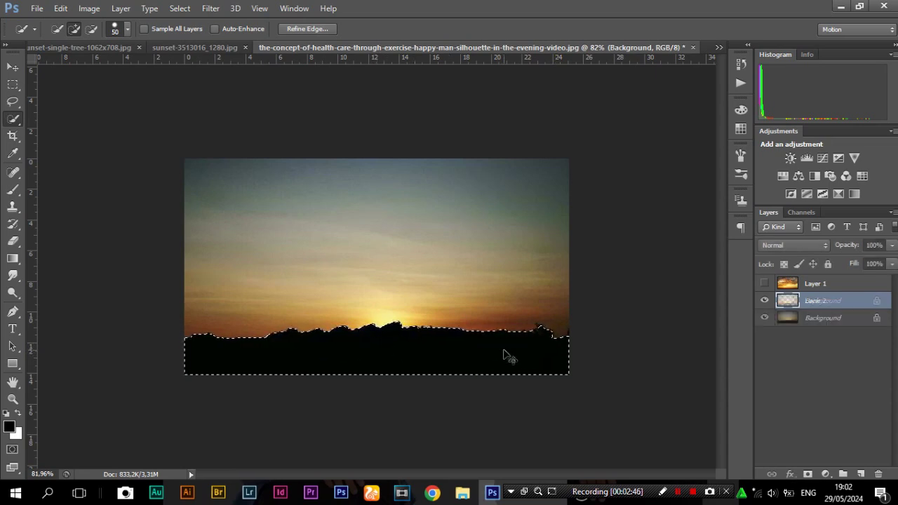
click(817, 305)
double_click(816, 303)
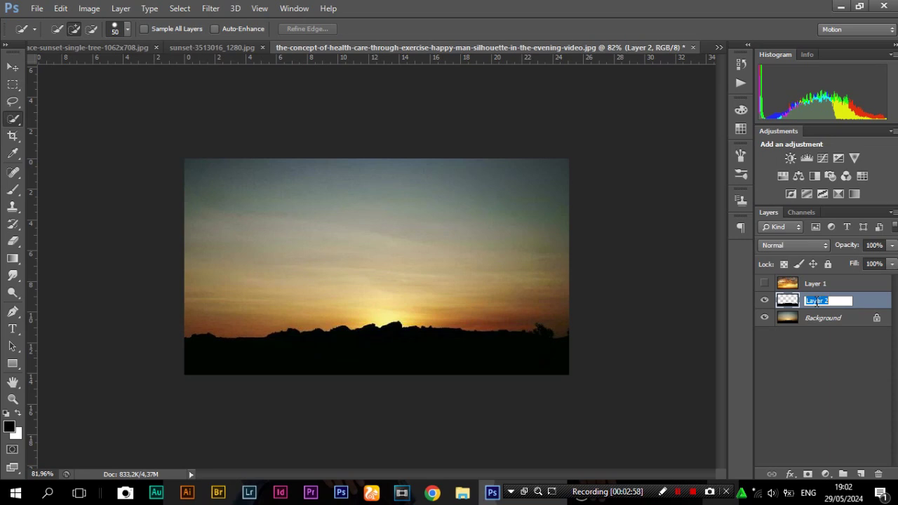
text(bul)
click(881, 301)
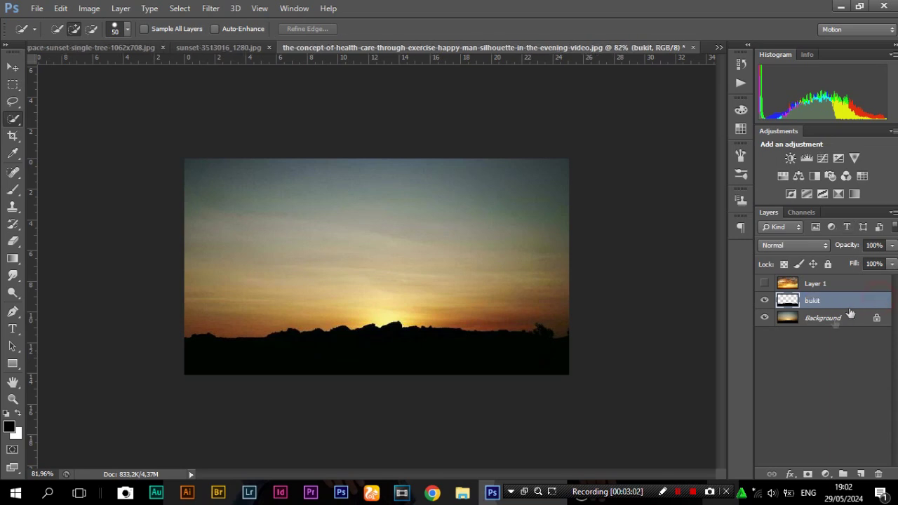
Step: Rename the hidden sunset layer as langit
double_click(821, 284)
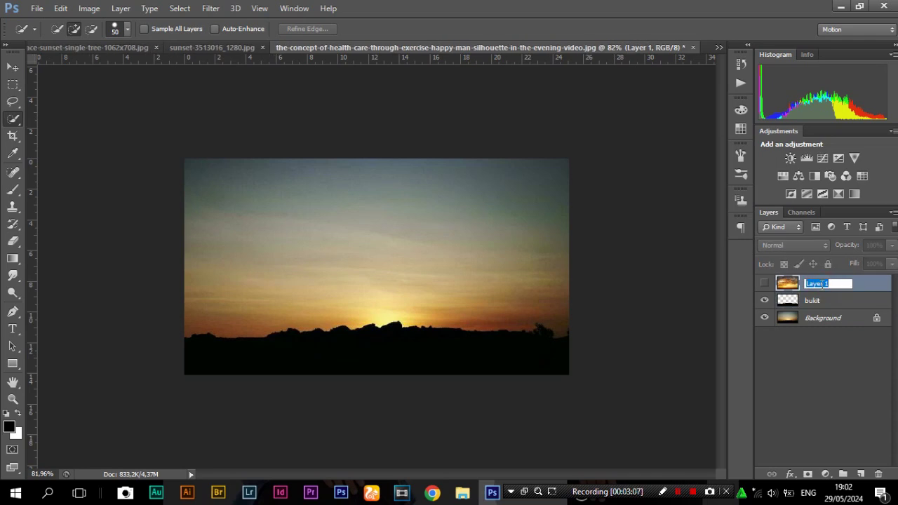
text(W)
key(BackSpace)
text(awan)
key(BackSpace)
key(BackSpace)
key(BackSpace)
key(BackSpace)
text(langit)
click(859, 290)
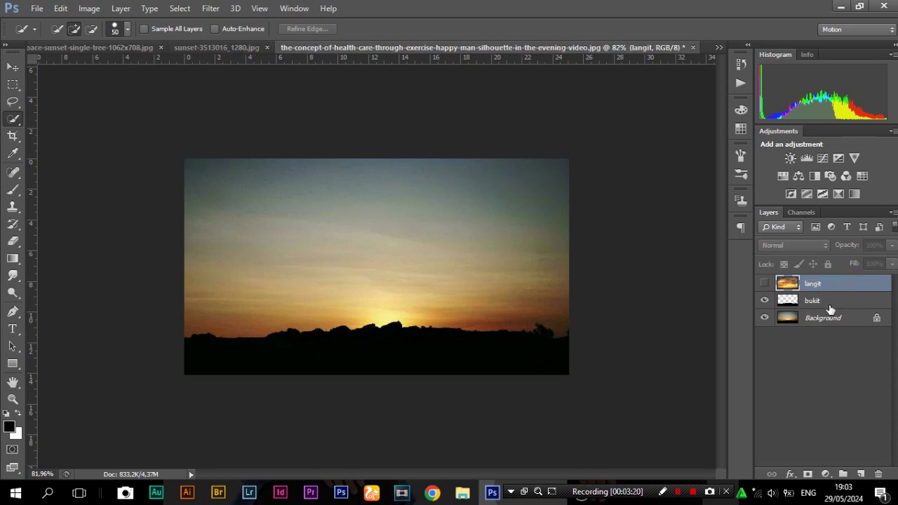
Step: Show the langit layer beneath bukit and shift the sky downward behind the hills
drag(826, 290, 822, 304)
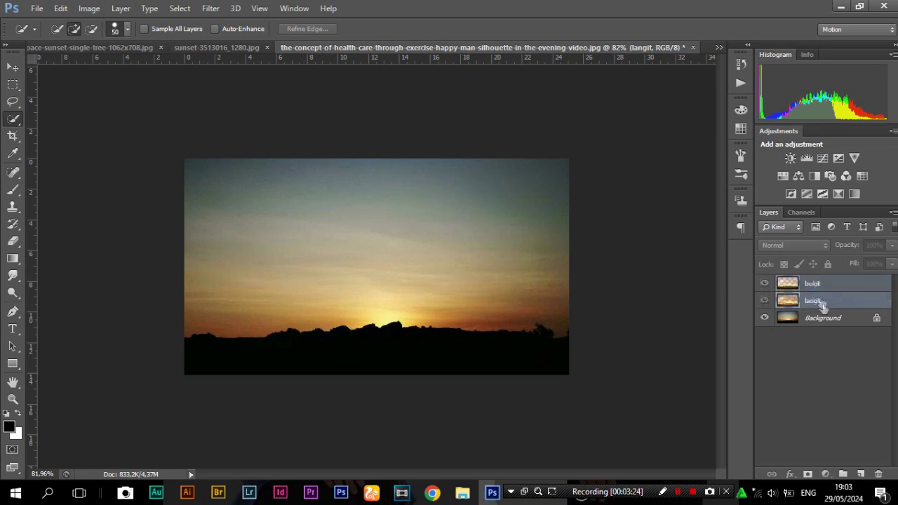
click(765, 302)
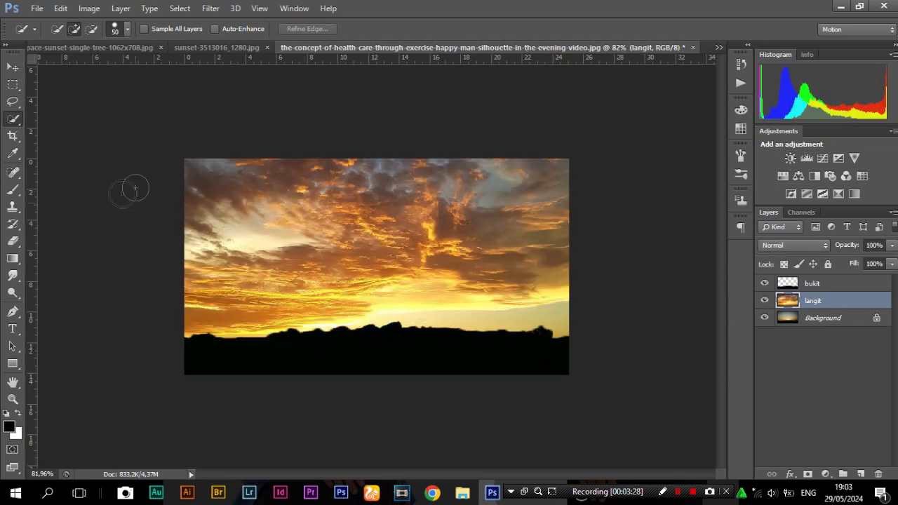
click(13, 67)
mouse_move(398, 220)
mouse_down()
mouse_move(394, 261)
mouse_move(386, 252)
mouse_move(394, 256)
mouse_move(399, 161)
mouse_move(401, 344)
mouse_move(399, 268)
mouse_up()
drag(419, 307, 445, 307)
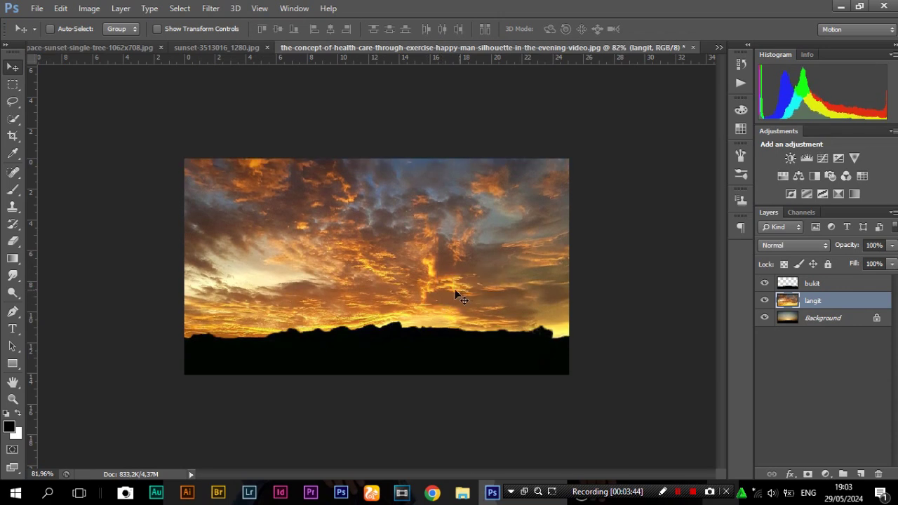
mouse_move(484, 247)
mouse_down()
mouse_move(485, 195)
mouse_move(488, 259)
mouse_up()
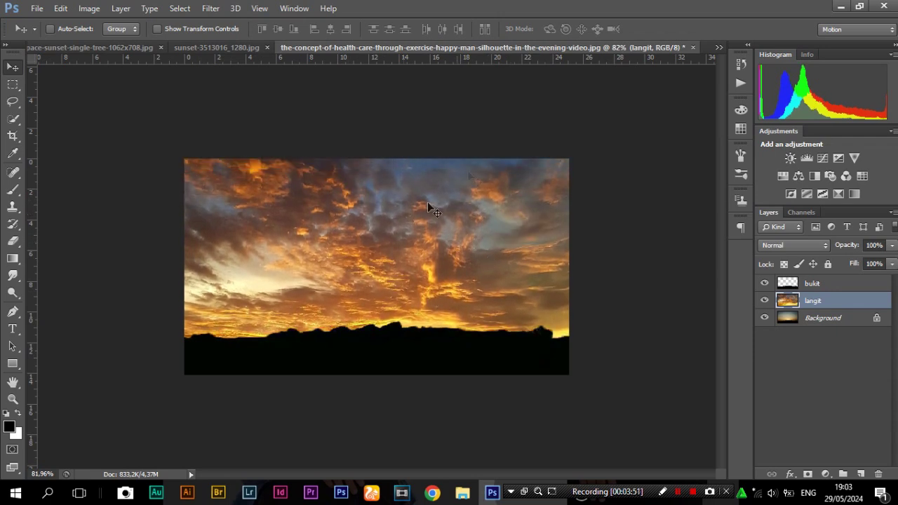
Step: Draw a loose Lasso selection around the bare tree and its trunk base in negative-space-sunset-single-tree-1062x708.jpg
click(720, 47)
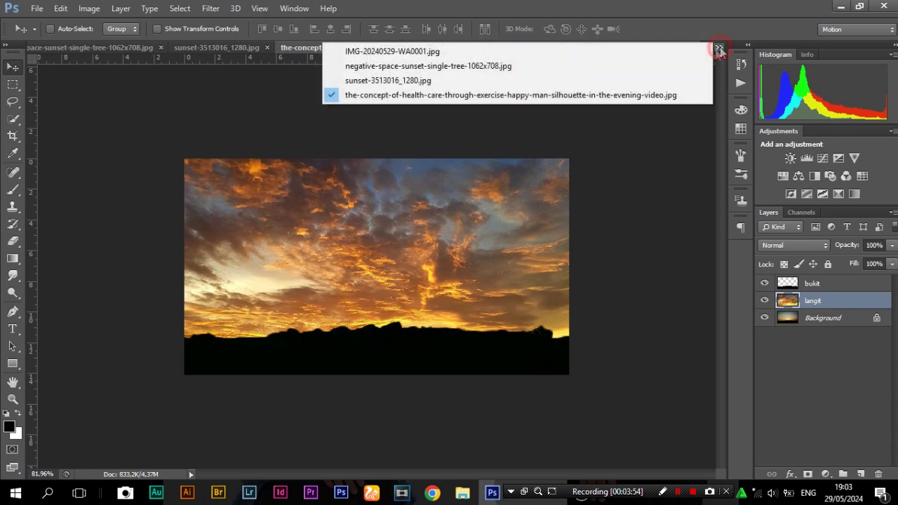
click(485, 66)
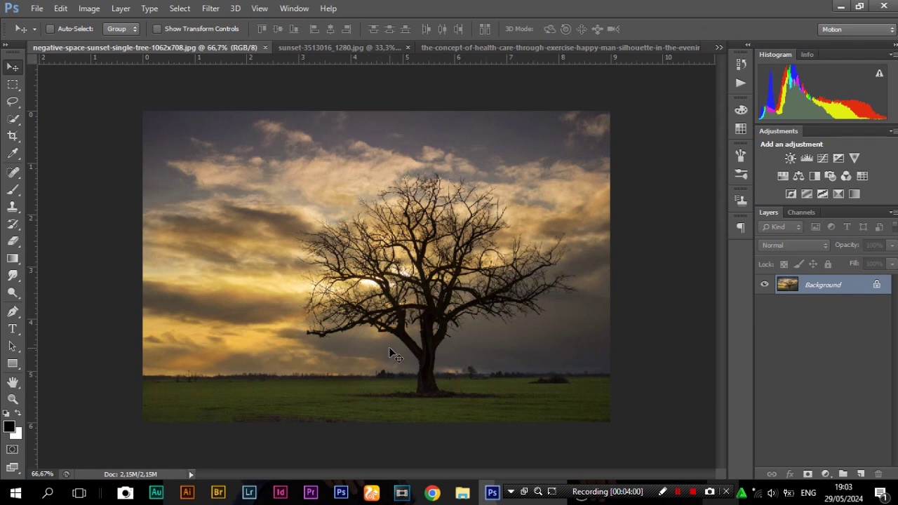
key(l)
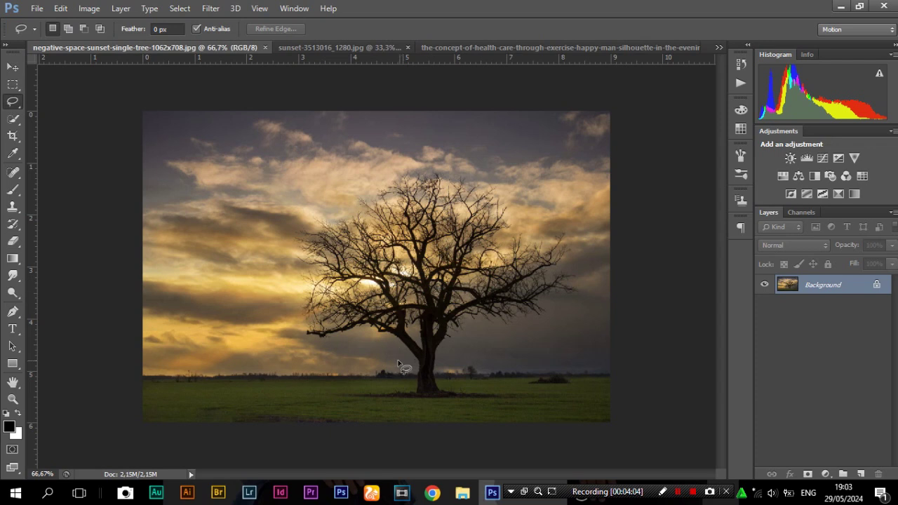
drag(394, 351, 344, 352)
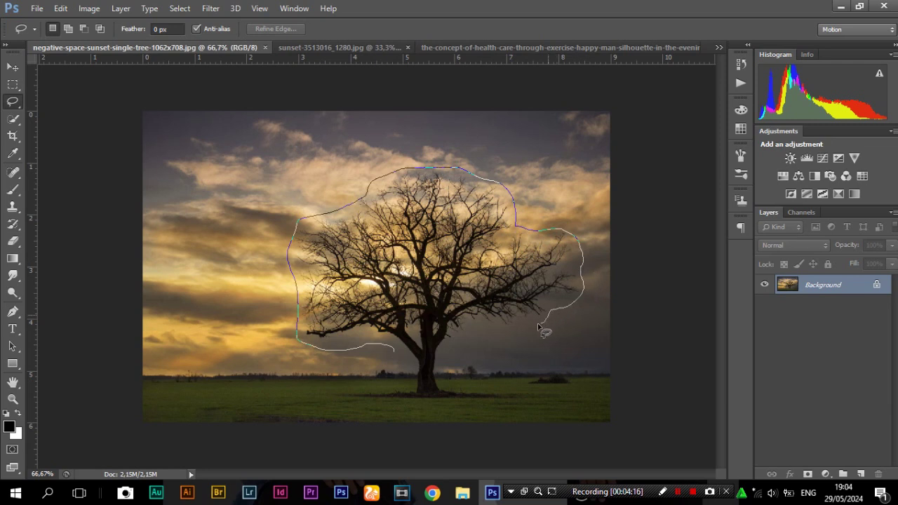
mouse_move(446, 364)
mouse_down()
mouse_move(446, 405)
mouse_move(419, 408)
mouse_move(390, 397)
mouse_move(396, 364)
mouse_up()
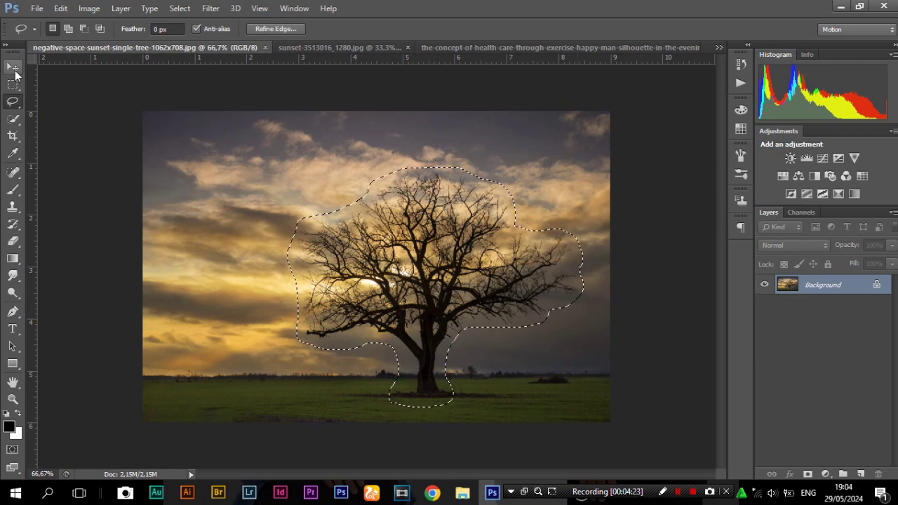
Step: Copy the selected tree into the hill silhouette document and place its layer above bukit
click(12, 67)
mouse_move(414, 235)
mouse_down()
mouse_move(508, 86)
mouse_move(493, 41)
mouse_move(436, 299)
mouse_up()
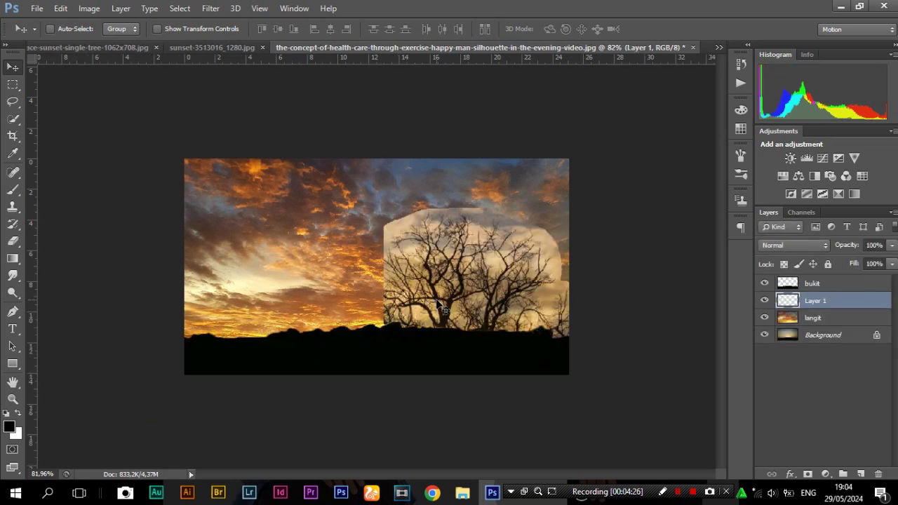
drag(840, 309, 838, 284)
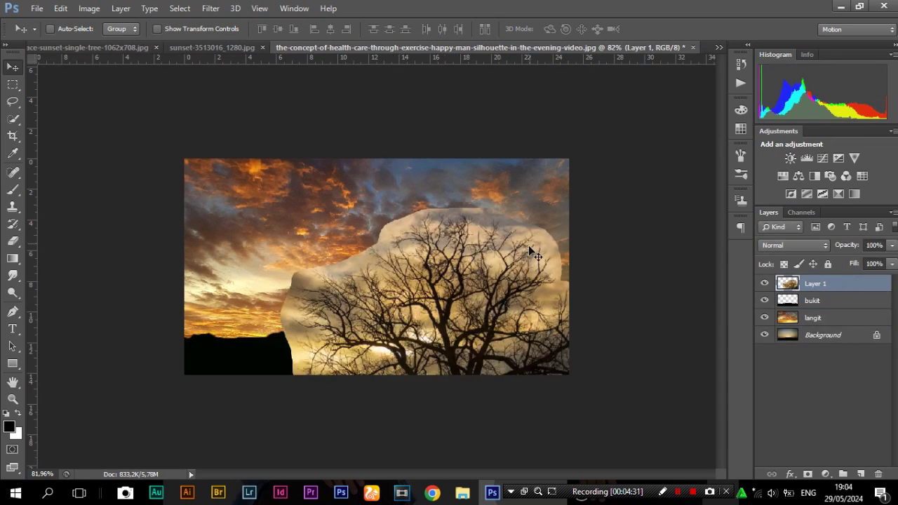
Step: Scale the tree layer down proportionally and position it on the hills at the left side of the image
drag(517, 289, 462, 216)
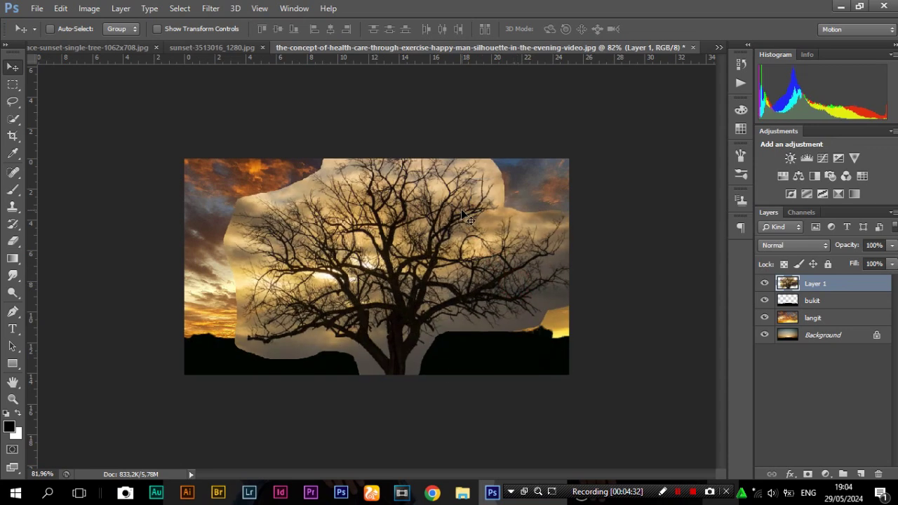
key(ctrl+t)
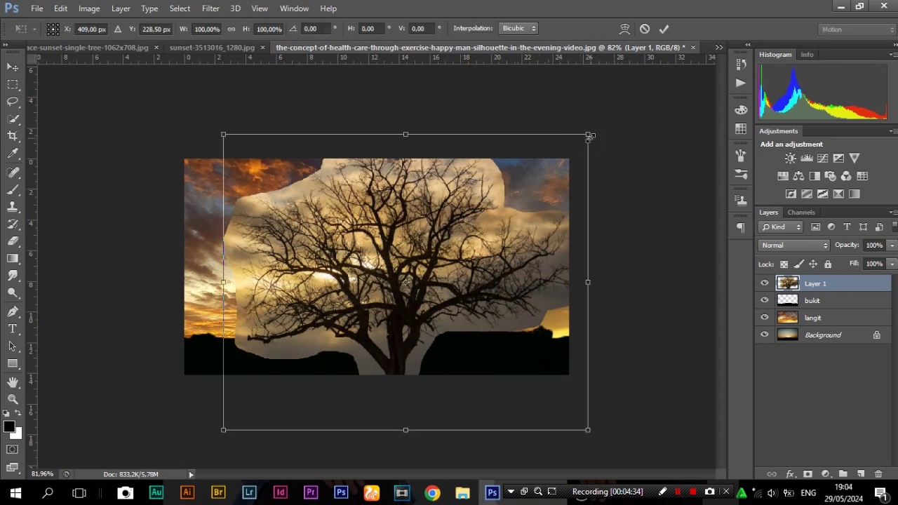
drag(590, 136, 388, 314)
drag(360, 345, 312, 273)
key(Return)
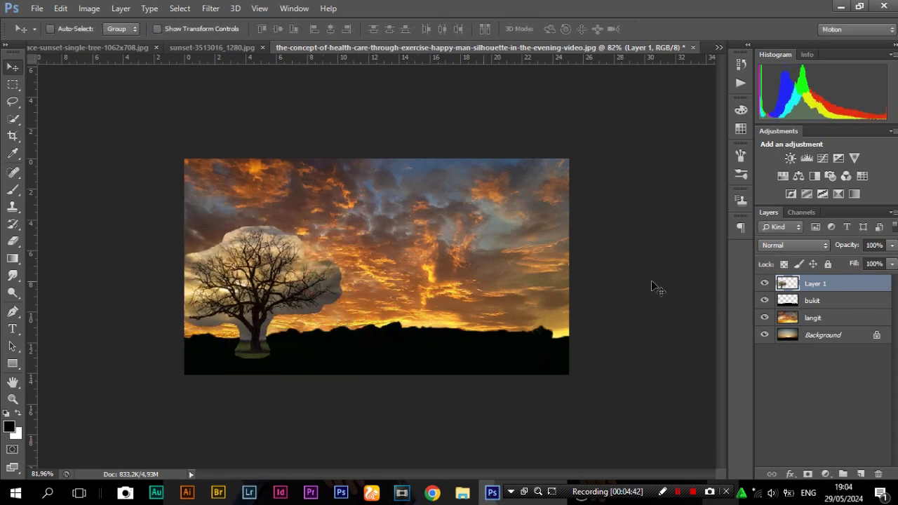
Step: Rename the tree layer as pohon
double_click(816, 284)
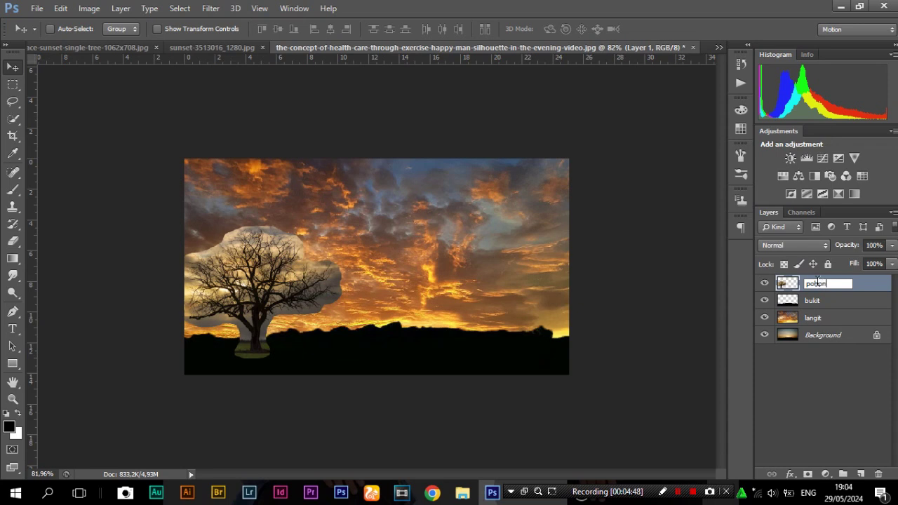
text(pohon)
click(874, 287)
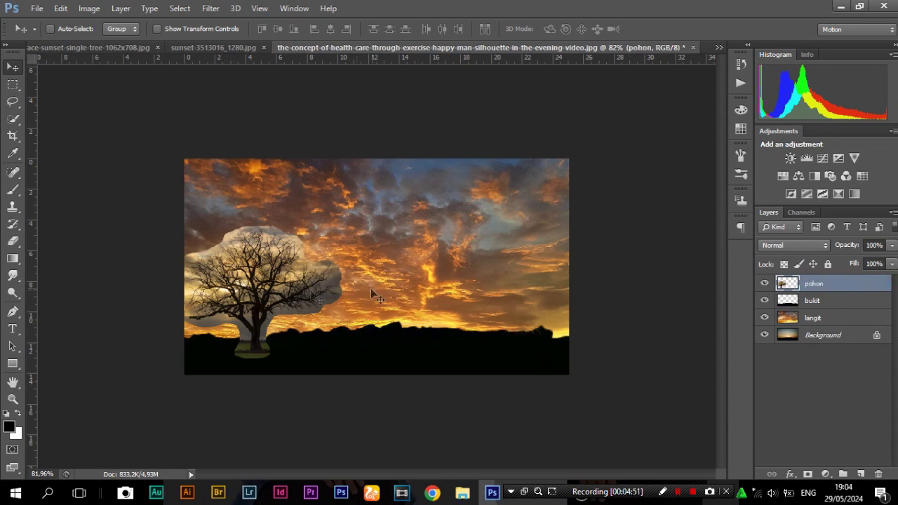
Step: Erase the leftover sky beneath the tree's crown and around the trunk on the pohon layer with a soft Eraser
scroll(239, 266, up, 5)
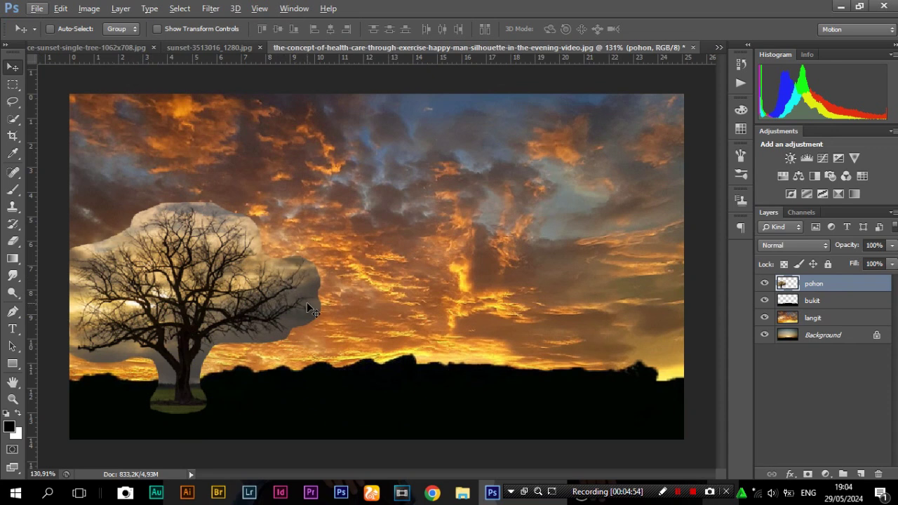
scroll(288, 298, up, 3)
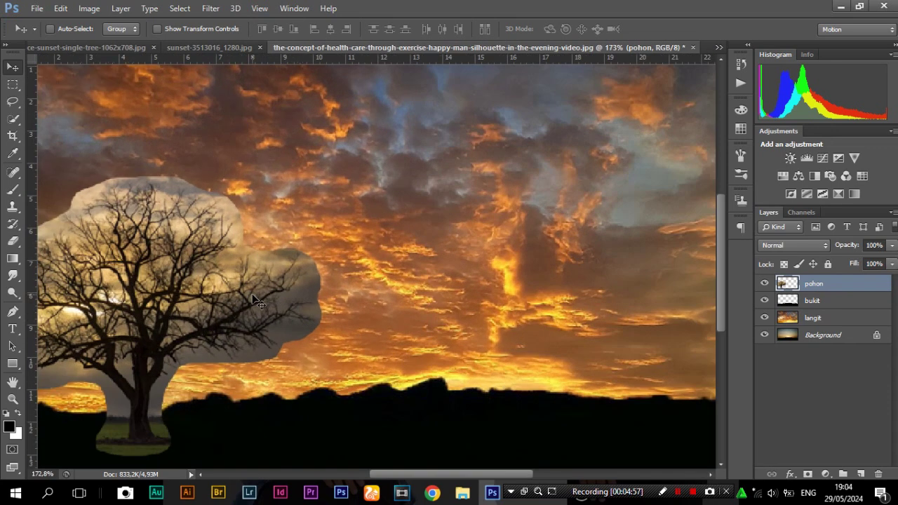
scroll(242, 314, down, 1)
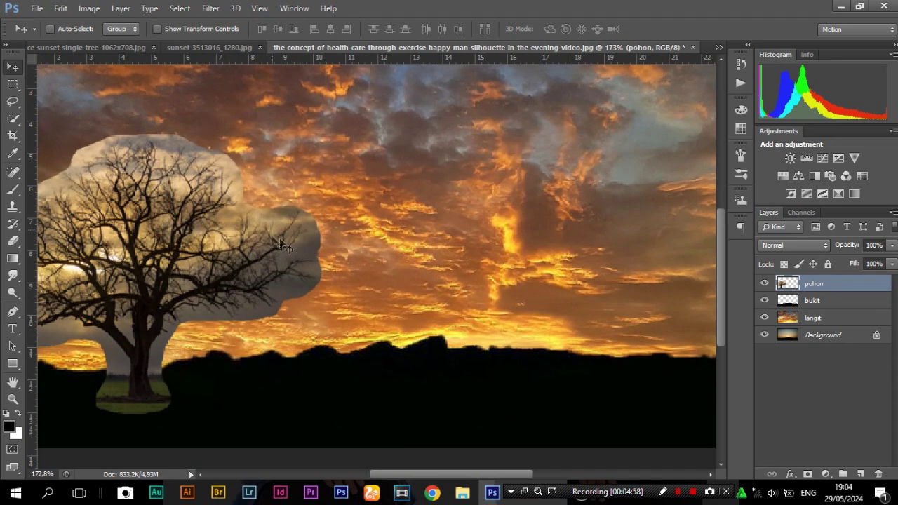
scroll(267, 314, down, 1)
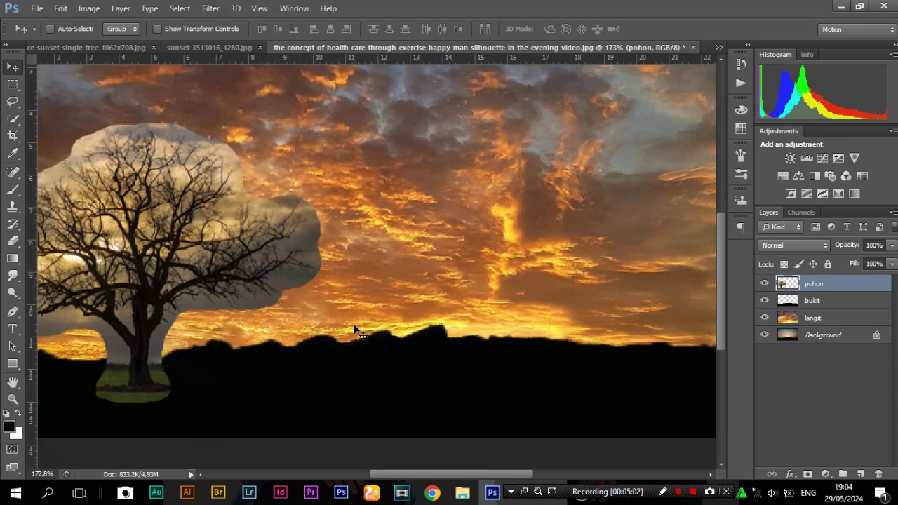
key(e)
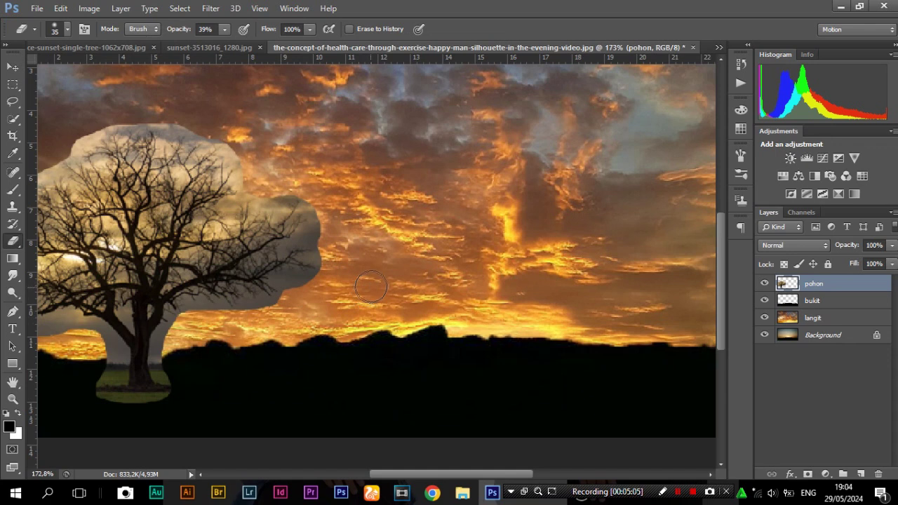
right_click(369, 282)
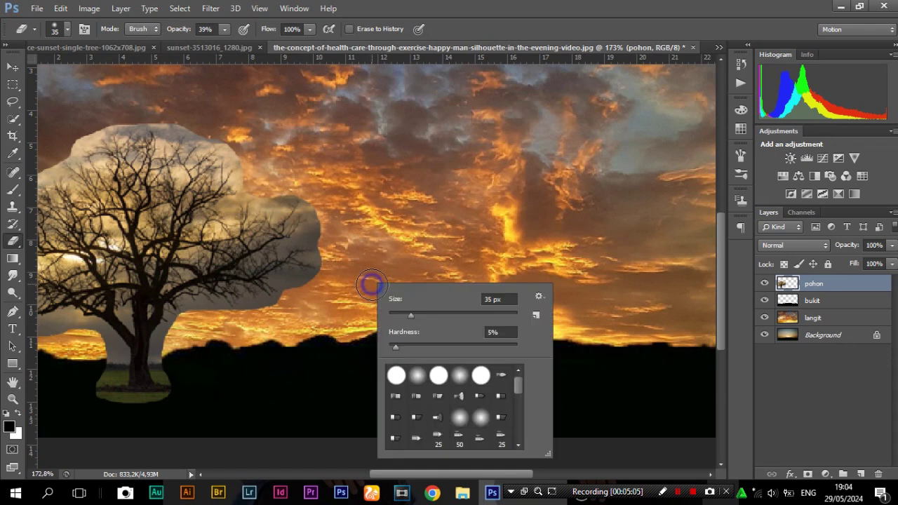
click(459, 179)
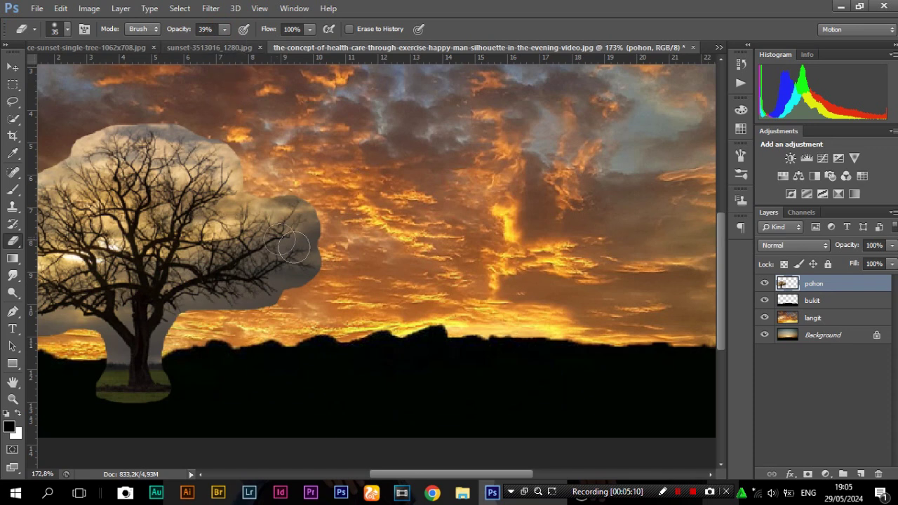
mouse_move(299, 288)
mouse_down()
mouse_move(248, 333)
mouse_move(197, 321)
mouse_move(176, 345)
mouse_move(183, 329)
mouse_move(167, 411)
mouse_move(175, 406)
mouse_move(120, 408)
mouse_move(80, 378)
mouse_move(105, 368)
mouse_move(87, 338)
mouse_move(114, 368)
mouse_move(103, 342)
mouse_move(64, 341)
mouse_up()
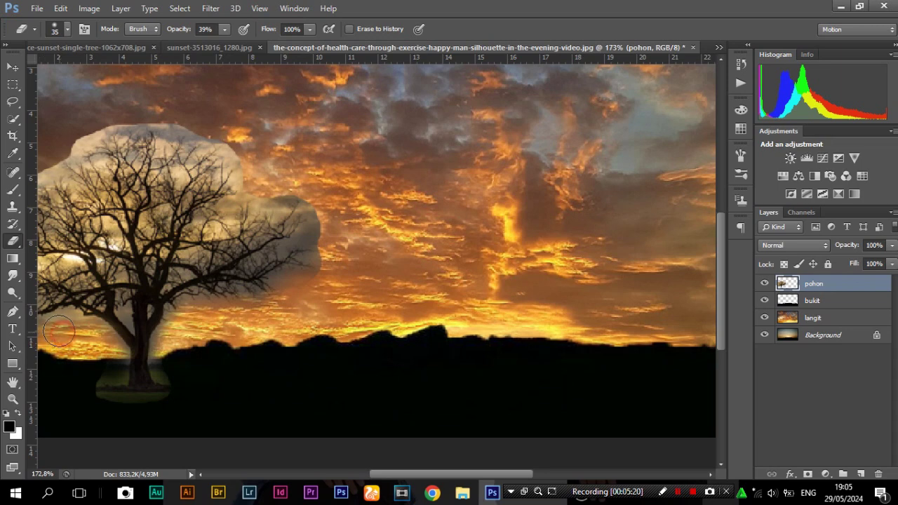
Step: Erase the hard-edged sky patch around the crown's outer contour and soften the grass beside the trunk base
scroll(105, 341, down, 3)
mouse_move(161, 327)
mouse_down()
mouse_move(58, 294)
mouse_move(88, 272)
mouse_move(102, 298)
mouse_move(140, 262)
mouse_up()
drag(28, 77, 251, 260)
mouse_move(325, 242)
mouse_down()
mouse_move(311, 259)
mouse_move(236, 281)
mouse_move(358, 225)
mouse_move(242, 285)
mouse_move(238, 416)
mouse_move(256, 432)
mouse_move(323, 435)
mouse_move(259, 435)
mouse_move(220, 411)
mouse_up()
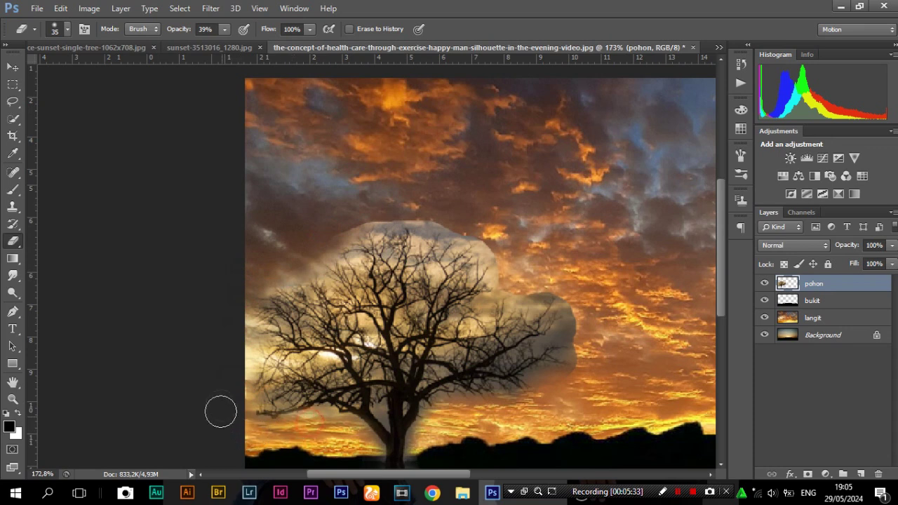
scroll(304, 320, down, 3)
click(342, 367)
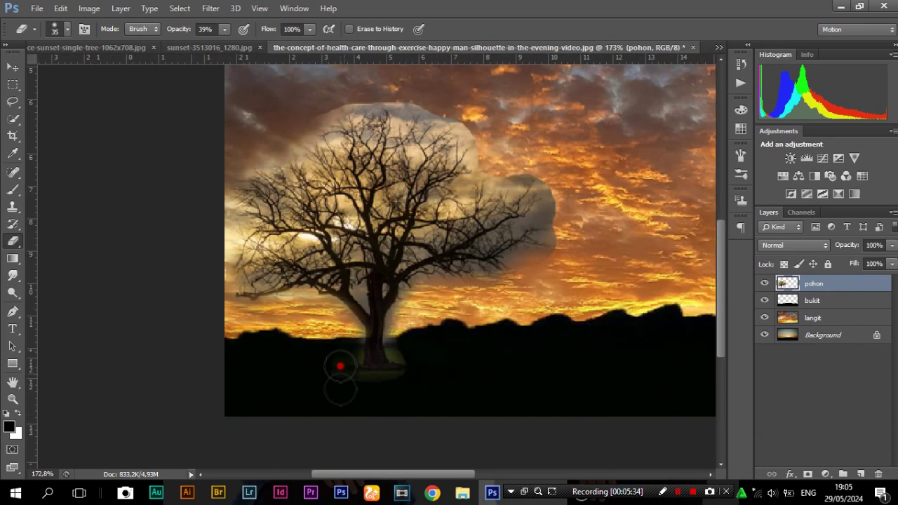
click(557, 241)
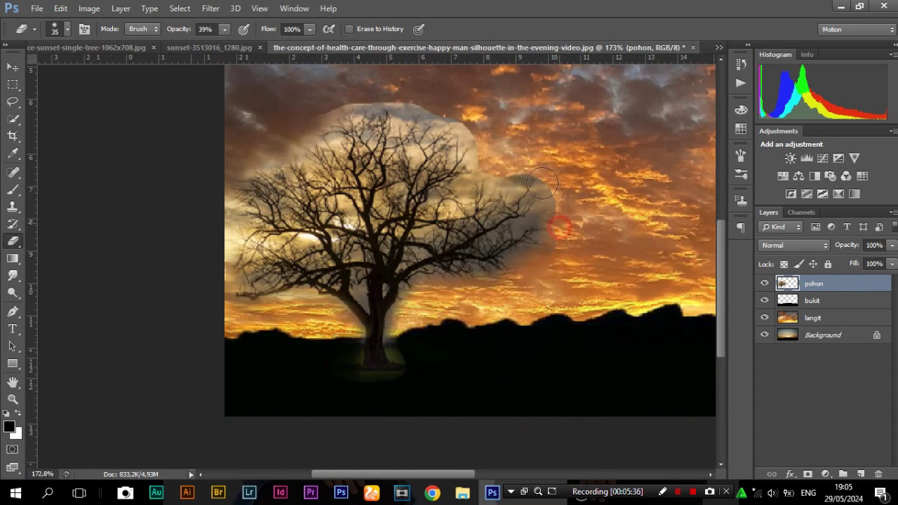
mouse_move(476, 122)
mouse_down()
mouse_move(379, 99)
mouse_move(320, 111)
mouse_move(417, 110)
mouse_move(469, 125)
mouse_move(471, 148)
mouse_move(491, 160)
mouse_move(548, 165)
mouse_move(515, 174)
mouse_move(559, 197)
mouse_move(552, 242)
mouse_move(470, 305)
mouse_move(414, 337)
mouse_up()
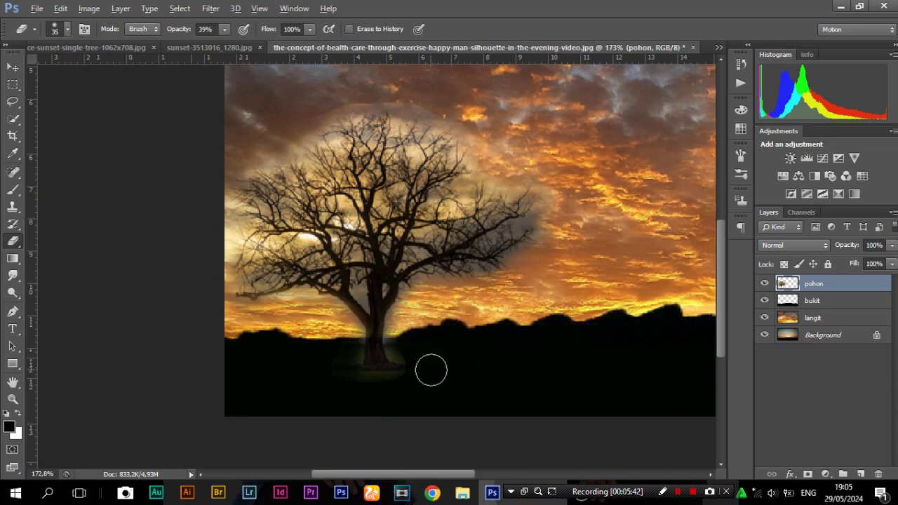
scroll(429, 369, down, 2)
scroll(329, 337, up, 1)
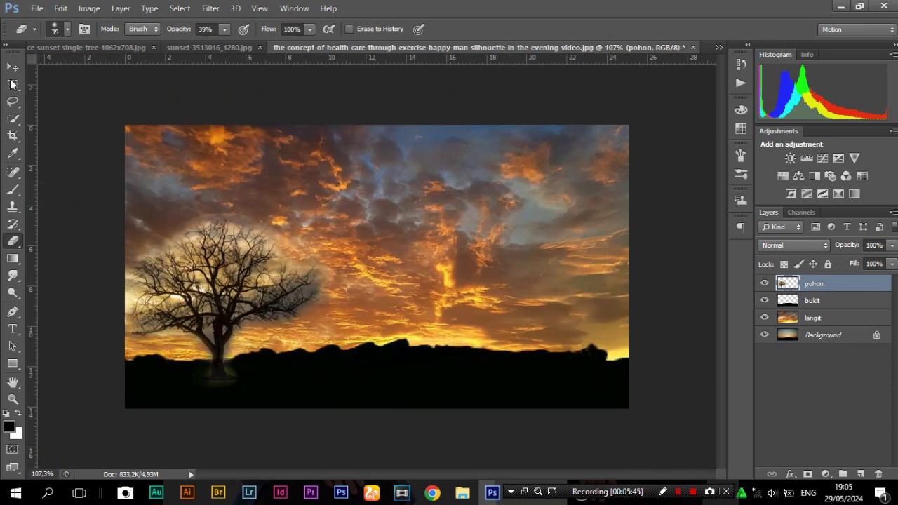
Step: Load the pohon layer's outline as a selection and add a Levels adjustment with the shadow input set to 17
click(12, 67)
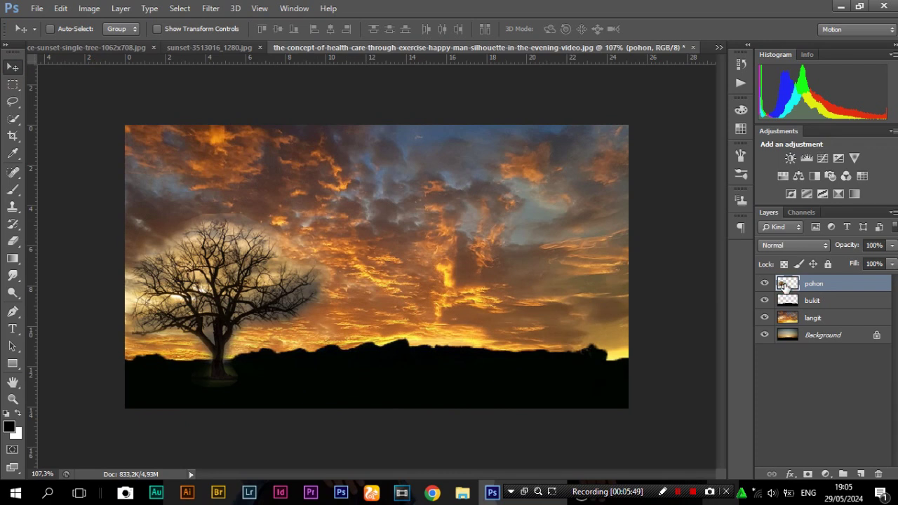
drag(785, 288, 786, 290)
ctrl+click(787, 287)
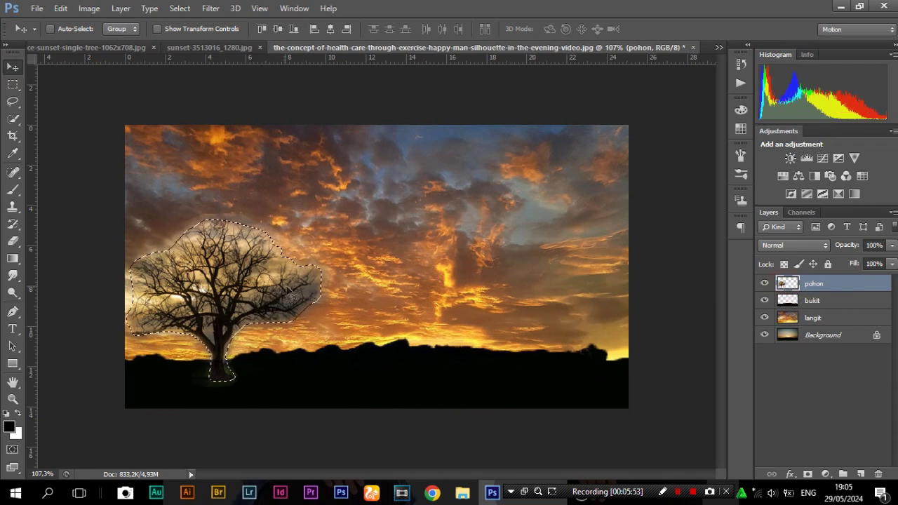
click(826, 474)
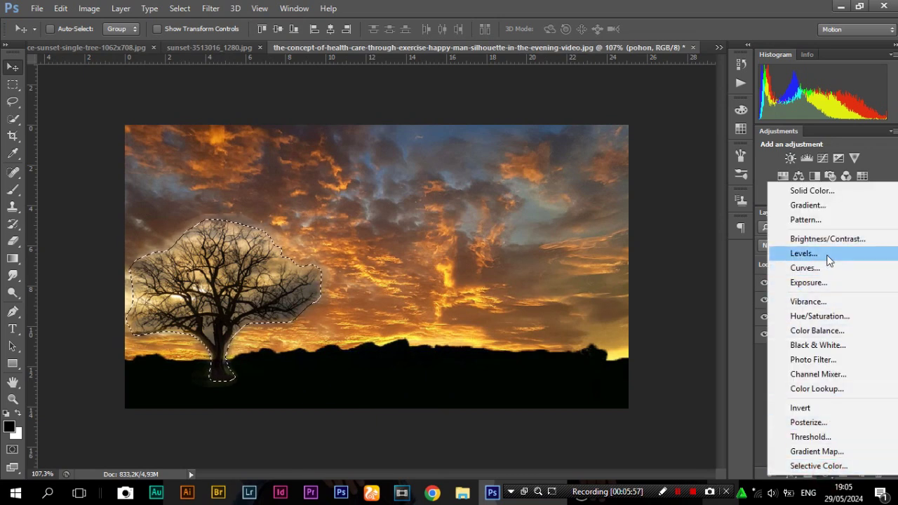
click(828, 257)
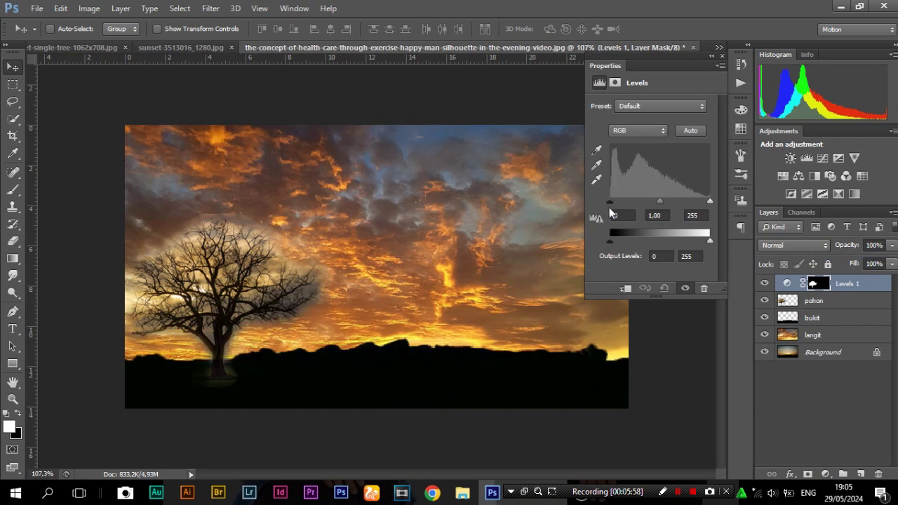
drag(610, 203, 614, 206)
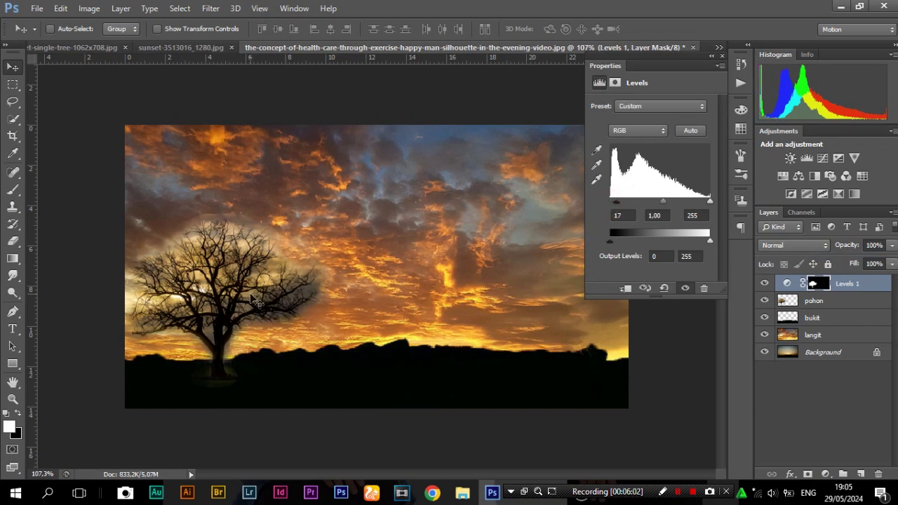
click(723, 56)
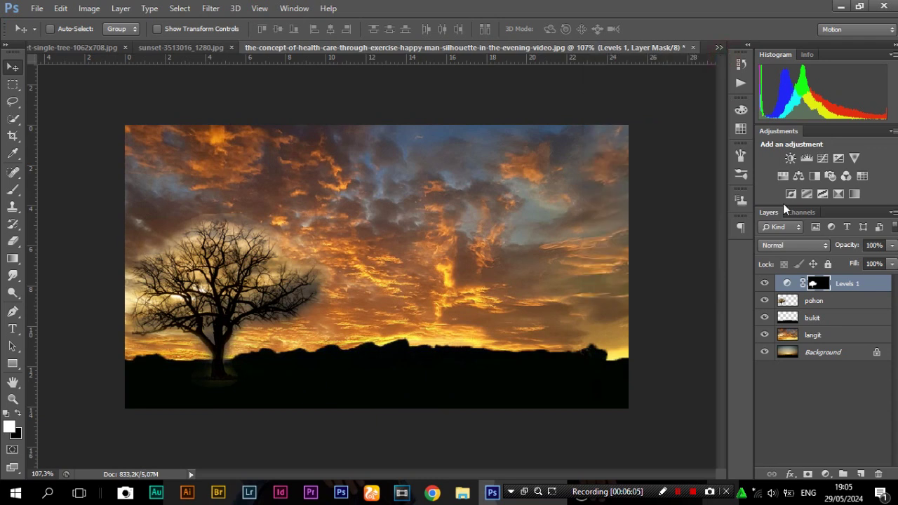
Step: Merge the Levels adjustment with the pohon layer and move the tree left to the image's edge
click(830, 301)
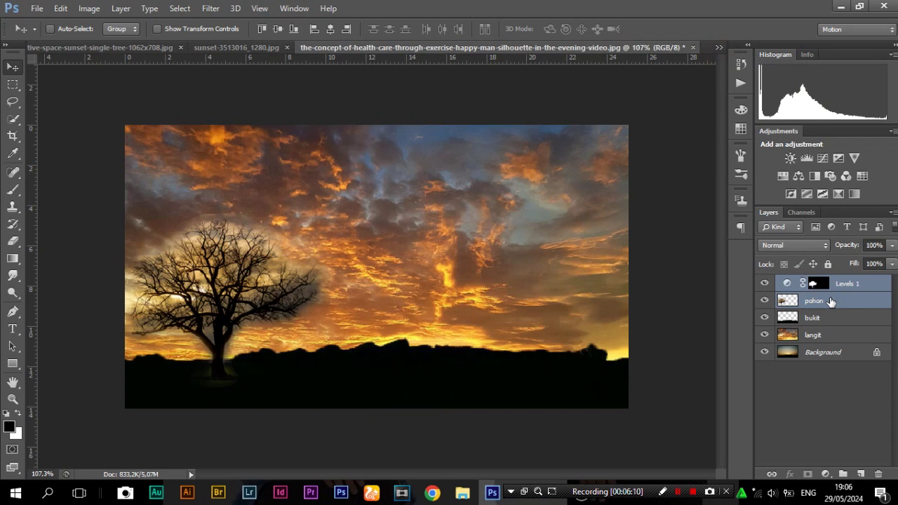
key(ctrl+e)
drag(306, 305, 258, 315)
Step: Erase the remaining grass at the trunk base and the pale halo above the crown with the Eraser
scroll(242, 347, up, 4)
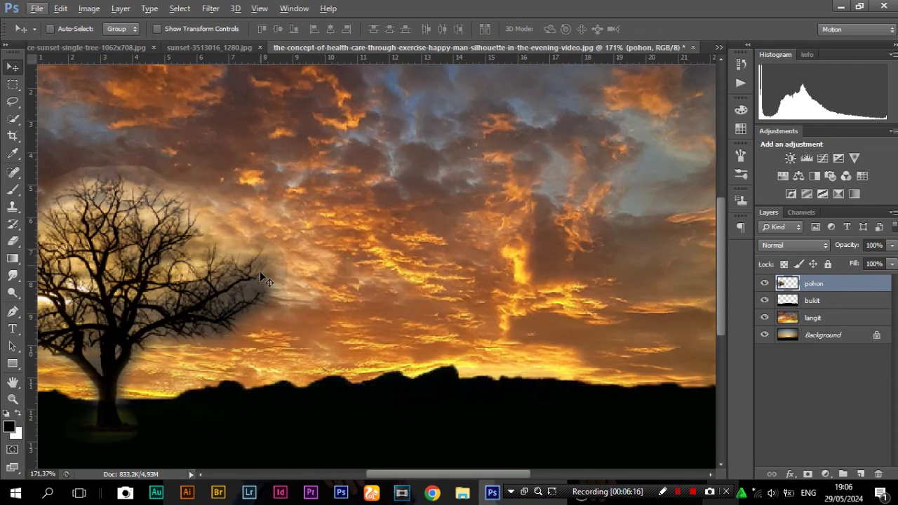
scroll(279, 274, down, 1)
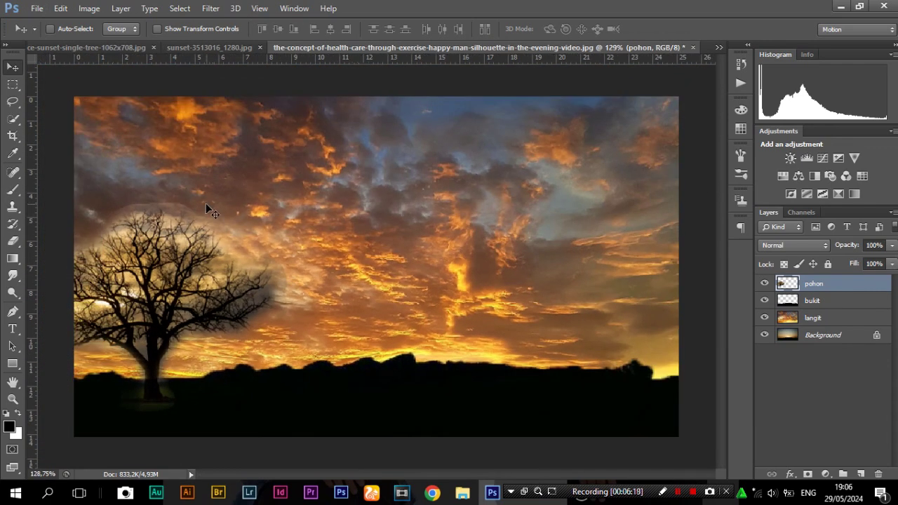
key(e)
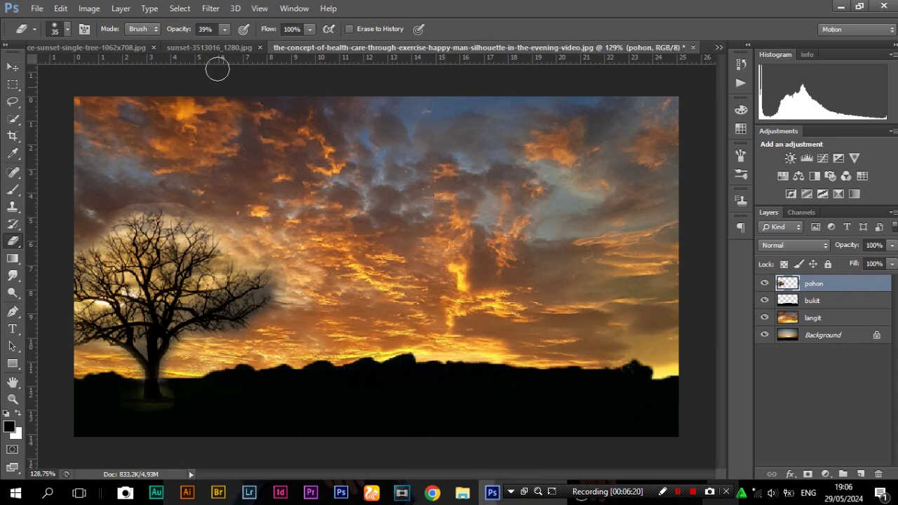
mouse_move(262, 259)
mouse_down()
mouse_move(286, 278)
mouse_move(293, 313)
mouse_move(271, 341)
mouse_move(240, 340)
mouse_move(268, 328)
mouse_move(185, 355)
mouse_move(177, 368)
mouse_move(191, 404)
mouse_move(169, 405)
mouse_up()
scroll(200, 398, up, 3)
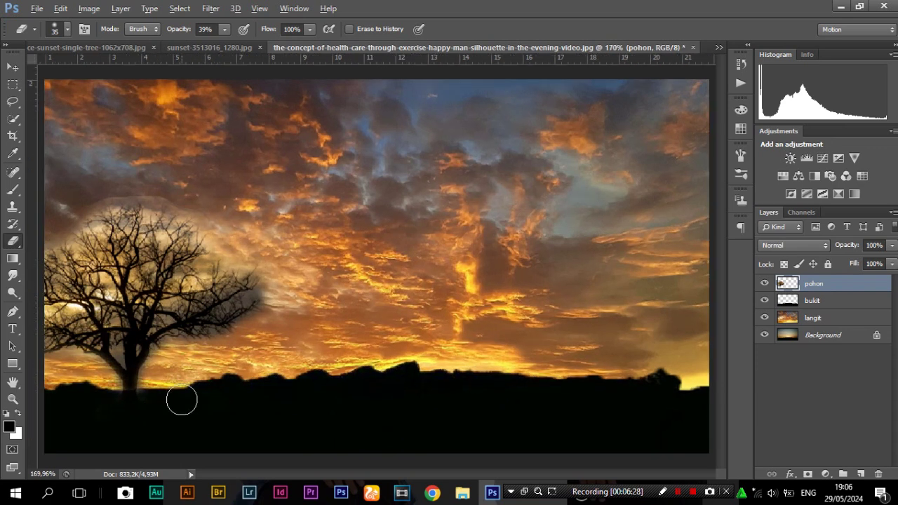
mouse_move(164, 407)
mouse_down()
mouse_move(88, 416)
mouse_move(166, 417)
mouse_up()
mouse_move(194, 133)
mouse_down()
mouse_move(73, 124)
mouse_move(78, 138)
mouse_move(112, 126)
mouse_up()
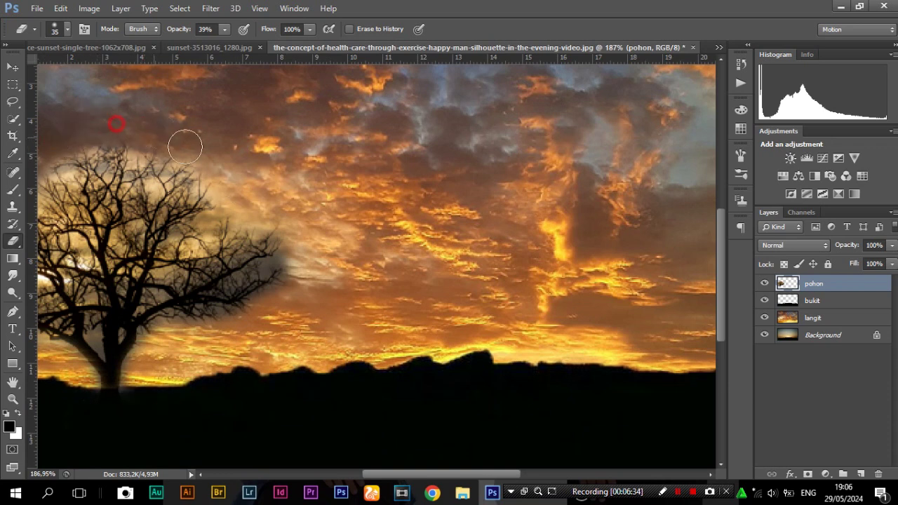
Step: Erase the dark halo beyond the crown's right branch tips, reducing the Eraser to 9 px for the fine edge
alt+scroll(196, 156, down, 1)
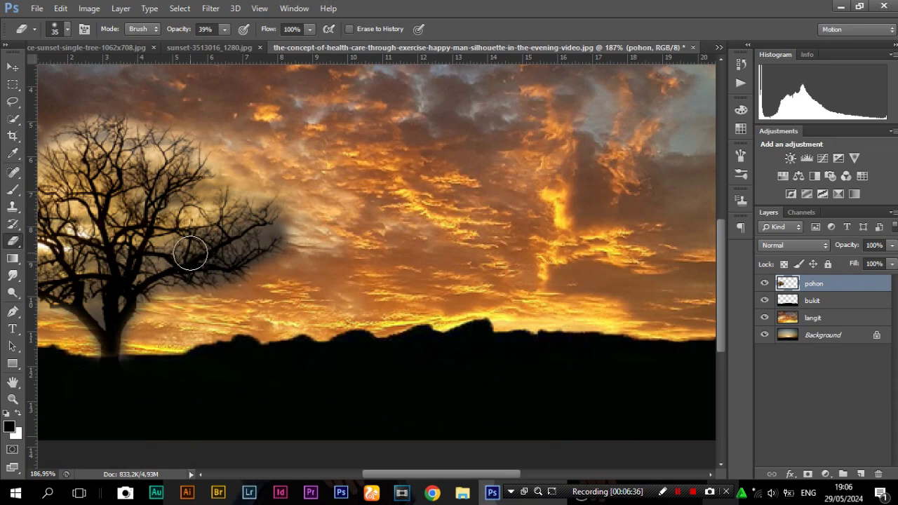
alt+scroll(191, 252, down, 1)
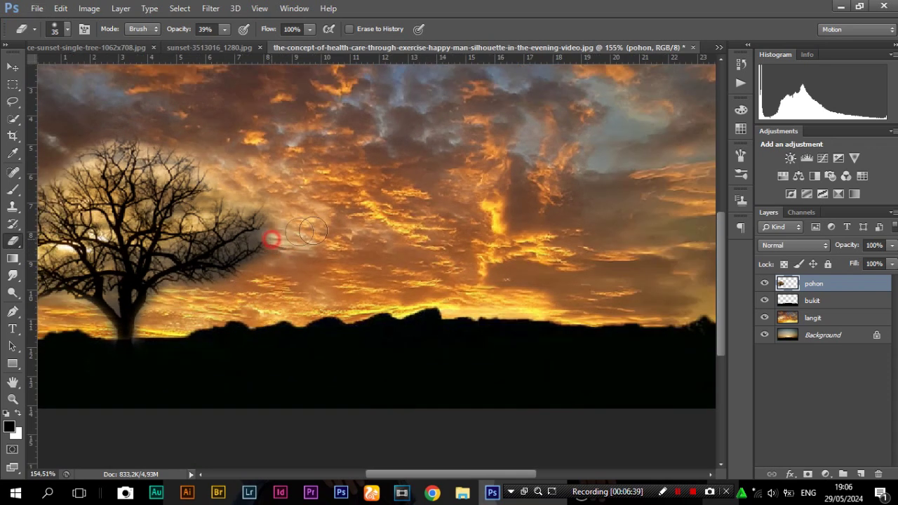
scroll(287, 243, down, 1)
drag(229, 265, 386, 279)
mouse_move(220, 281)
mouse_down()
mouse_move(291, 291)
mouse_move(304, 278)
mouse_up()
key(bracketleft)
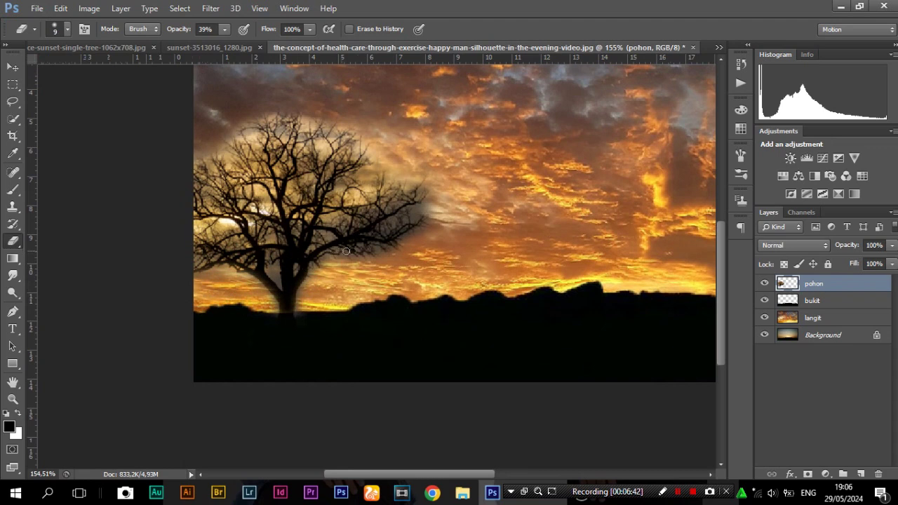
scroll(384, 216, up, 2)
mouse_move(430, 221)
mouse_down()
mouse_move(437, 201)
mouse_move(457, 190)
mouse_up()
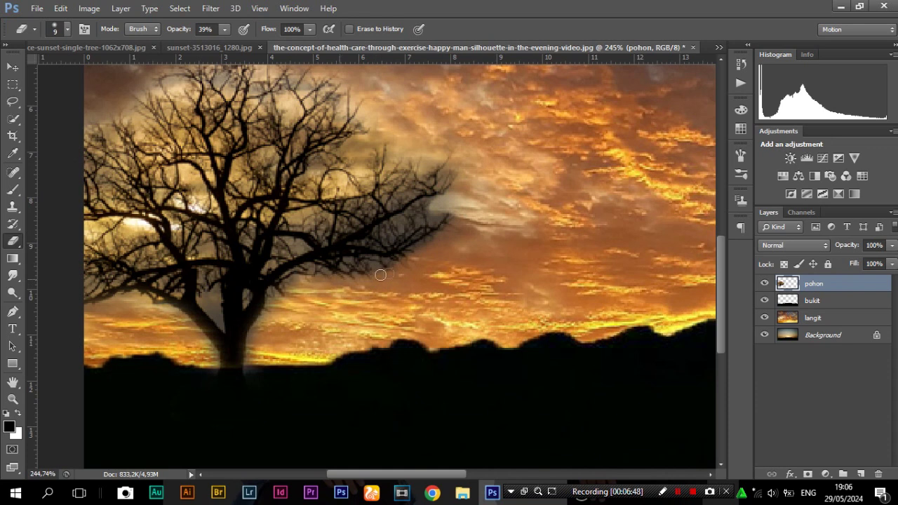
Step: Try to erase the sky between the tree's right-hand branches with a 25 px Eraser
key(bracketright)
key(bracketright)
key(bracketright)
drag(304, 222, 368, 217)
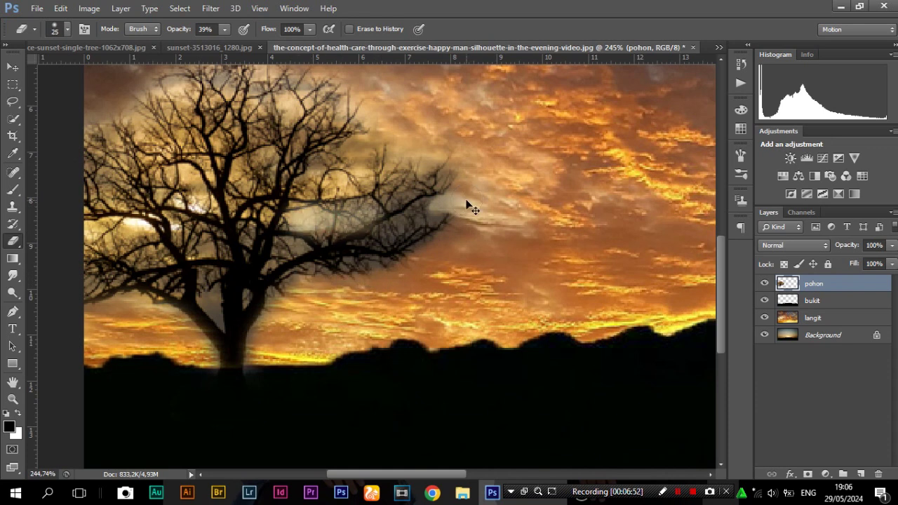
key(ctrl+alt+z)
key(ctrl+alt+z)
Step: Set the Eraser opacity to 14% and lightly fade the fringe below the right branches and beside the trunk
click(225, 29)
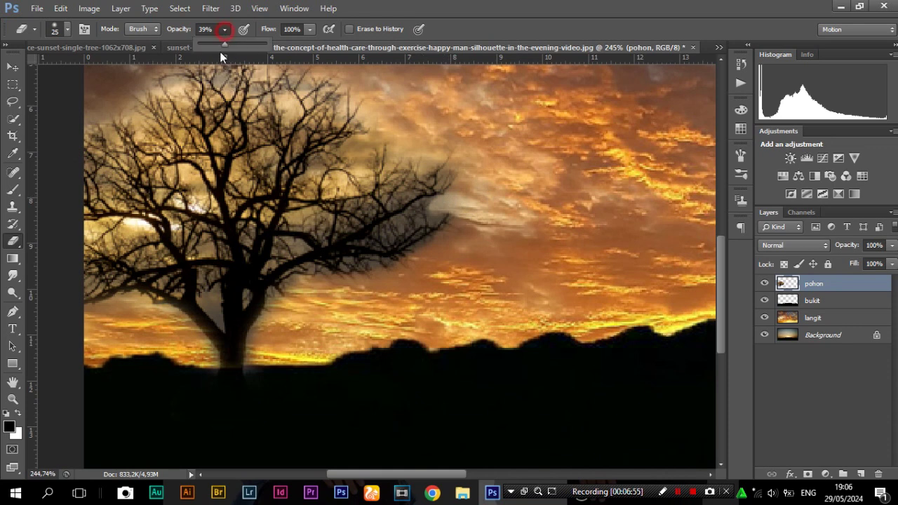
drag(209, 47, 207, 46)
click(309, 281)
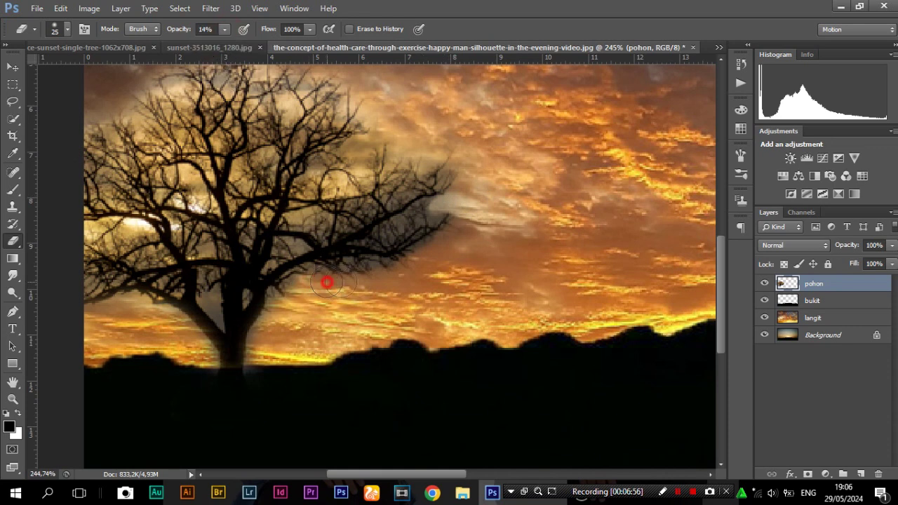
mouse_move(298, 279)
mouse_down()
mouse_move(406, 269)
mouse_move(428, 276)
mouse_move(335, 295)
mouse_move(288, 328)
mouse_up()
Step: Set the Eraser to 7 px at 100% opacity and erase the fringe along both sides of the trunk
key(bracketleft)
key(bracketleft)
key(bracketleft)
click(226, 33)
drag(232, 46, 281, 47)
key(bracketleft)
key(bracketleft)
click(270, 297)
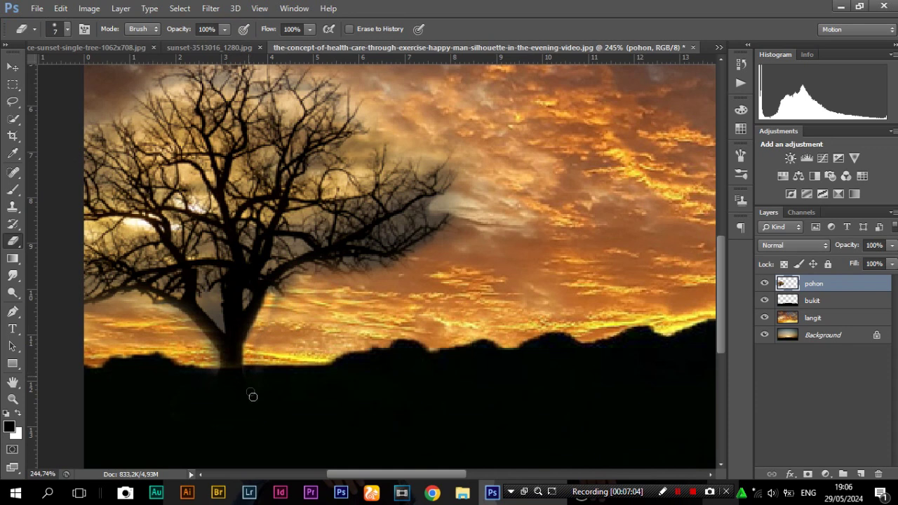
mouse_move(194, 340)
mouse_down()
mouse_move(207, 351)
mouse_move(176, 312)
mouse_move(201, 331)
mouse_move(217, 362)
mouse_move(214, 388)
mouse_move(216, 380)
mouse_up()
Step: Erase the remaining fringe along the undersides of the lower left and right branches
mouse_move(199, 311)
mouse_down()
mouse_move(217, 290)
mouse_move(219, 321)
mouse_move(204, 297)
mouse_move(221, 319)
mouse_move(143, 323)
mouse_move(177, 318)
mouse_up()
drag(134, 299, 93, 310)
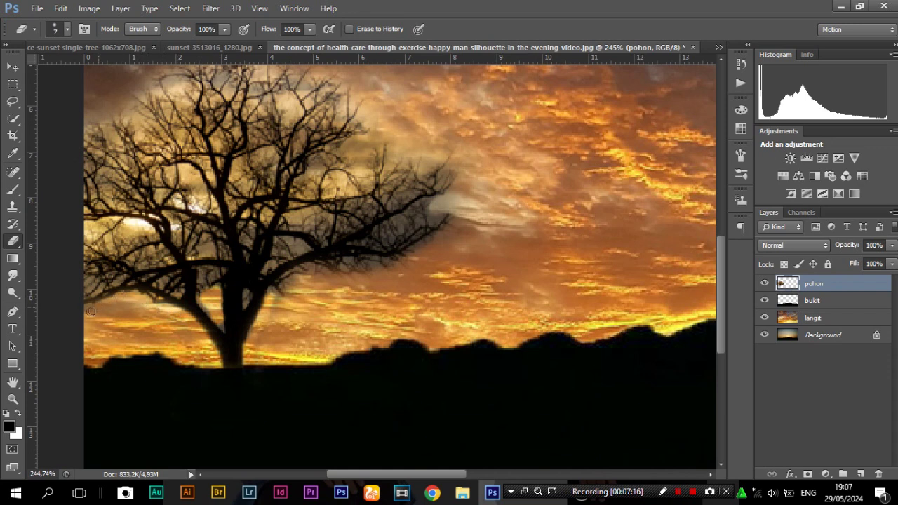
mouse_move(374, 267)
mouse_down()
mouse_move(427, 247)
mouse_move(343, 265)
mouse_move(372, 265)
mouse_move(321, 267)
mouse_move(365, 262)
mouse_move(328, 272)
mouse_move(353, 281)
mouse_move(374, 273)
mouse_move(297, 280)
mouse_move(328, 268)
mouse_move(303, 272)
mouse_move(279, 291)
mouse_move(311, 297)
mouse_up()
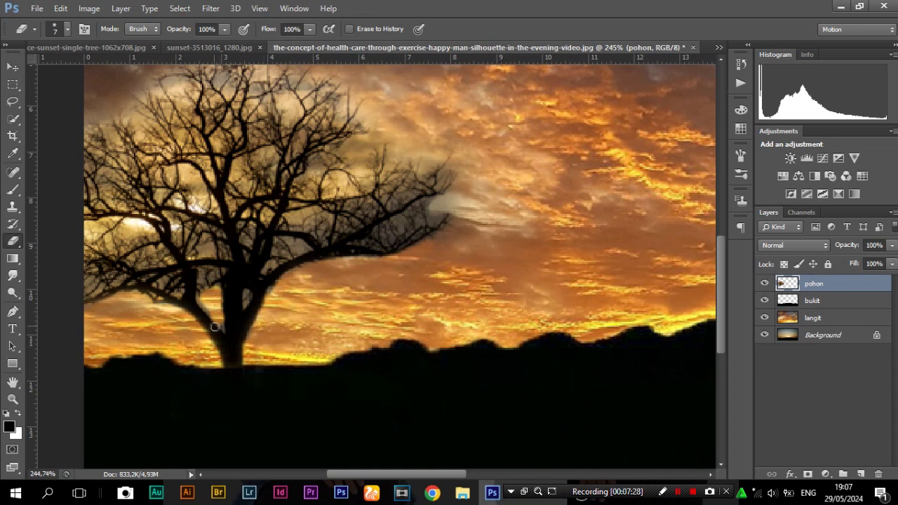
Step: Erase the remaining fringe in the fork between the trunk and the lower left branch
drag(220, 326, 206, 306)
scroll(255, 295, down, 5)
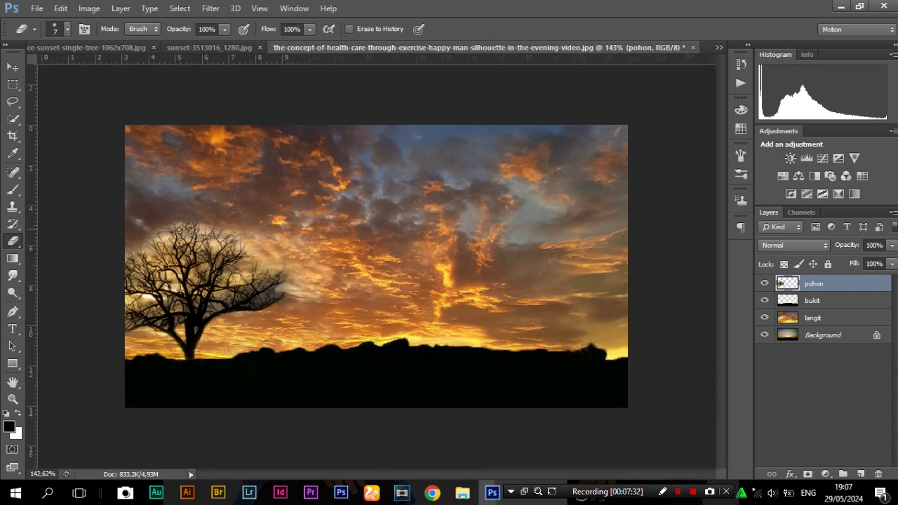
Step: Set the Eraser to 25 px at 17% opacity and softly fade the pale sky fringe along the top of the tree crown
scroll(275, 265, up, 5)
click(225, 29)
drag(211, 44, 180, 46)
click(191, 69)
key(bracketright)
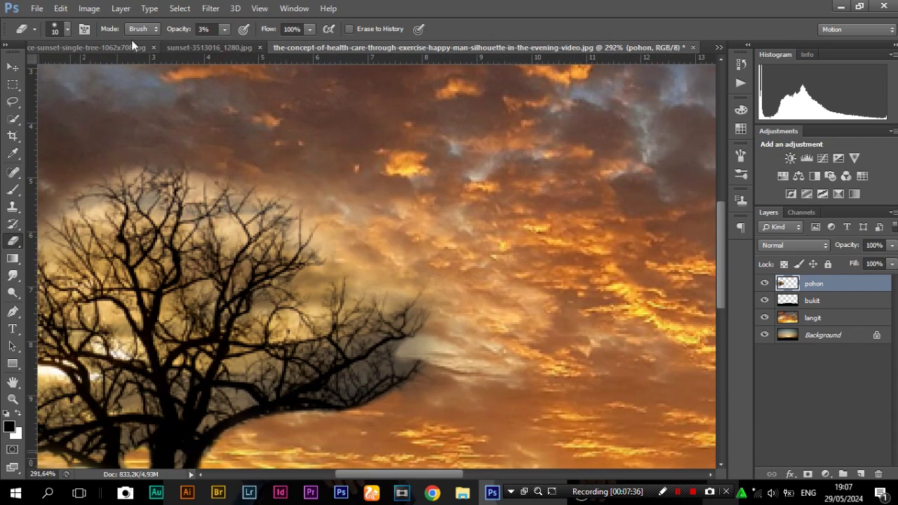
click(222, 29)
drag(229, 46, 238, 47)
key(bracketright)
key(bracketright)
key(bracketright)
mouse_move(201, 185)
mouse_down()
mouse_move(223, 170)
mouse_move(236, 229)
mouse_move(243, 209)
mouse_move(239, 185)
mouse_move(166, 280)
mouse_move(181, 288)
mouse_move(208, 247)
mouse_move(200, 213)
mouse_move(148, 243)
mouse_move(93, 159)
mouse_move(107, 274)
mouse_move(74, 180)
mouse_move(92, 177)
mouse_move(100, 189)
mouse_move(102, 172)
mouse_move(59, 210)
mouse_up()
scroll(209, 181, down, 3)
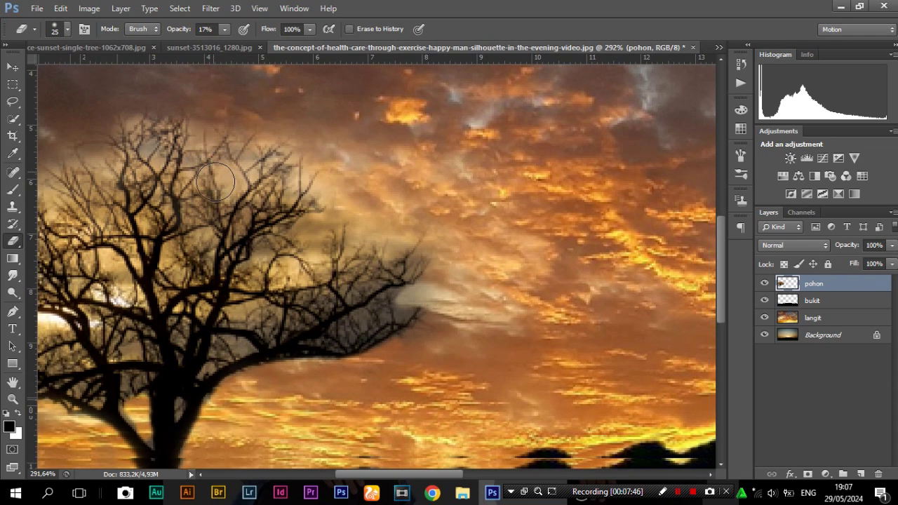
Step: Fade the fringe along the right side of the tree crown with the same Eraser, and switch to the Move tool
click(441, 166)
scroll(441, 167, down, 3)
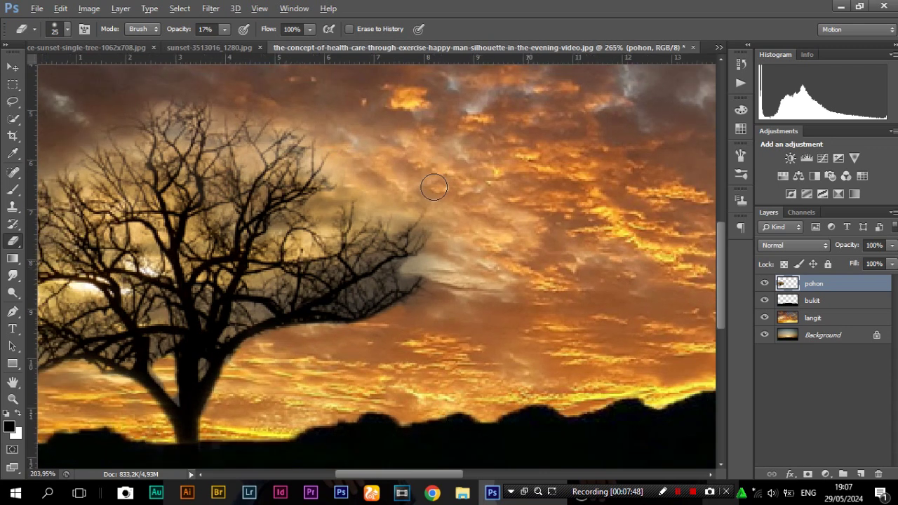
mouse_move(359, 161)
mouse_down()
mouse_move(369, 176)
mouse_move(427, 202)
mouse_move(422, 238)
mouse_move(372, 276)
mouse_up()
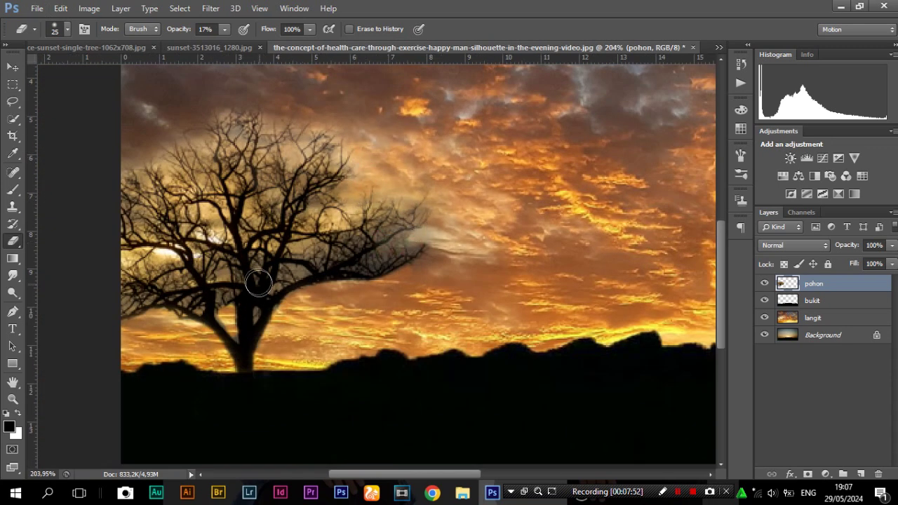
scroll(256, 271, down, 5)
scroll(320, 334, up, 1)
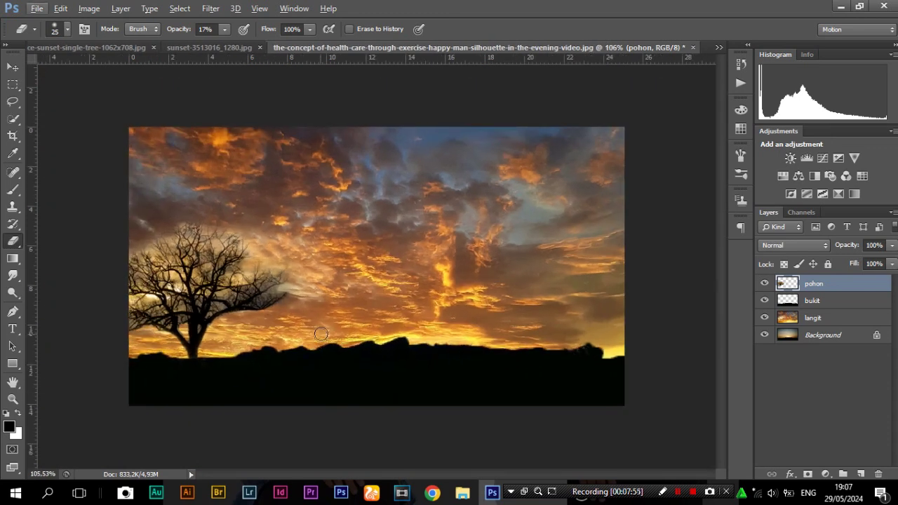
key(v)
key(alt+v)
key(Escape)
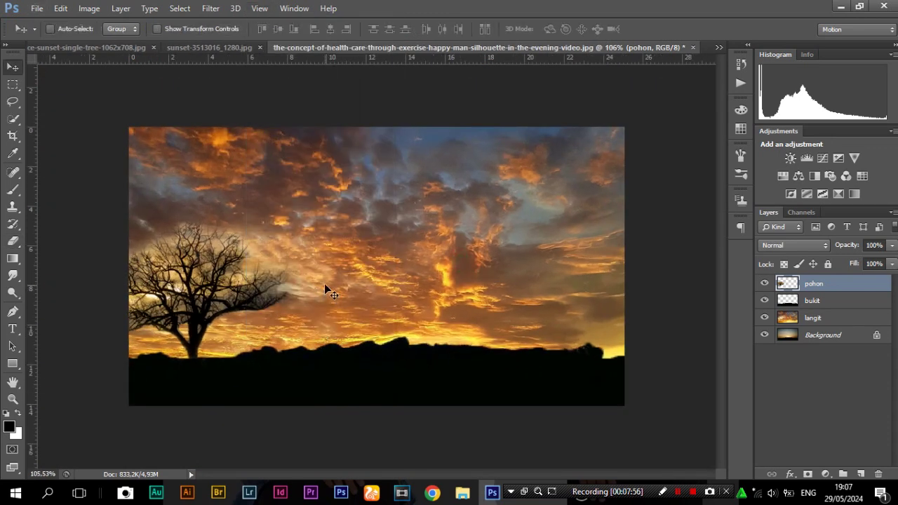
scroll(297, 277, up, 3)
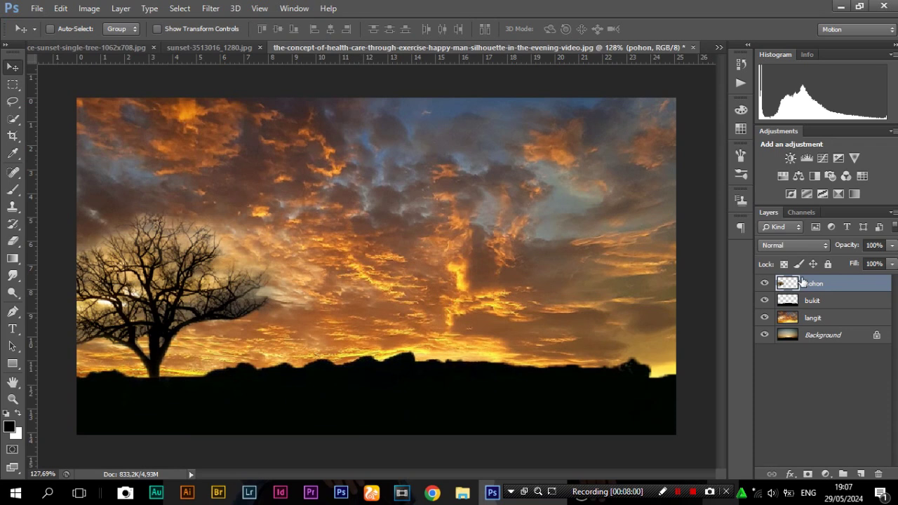
Step: Add a Brightness/Contrast adjustment above the langit layer with brightness -7 and contrast 14
click(856, 320)
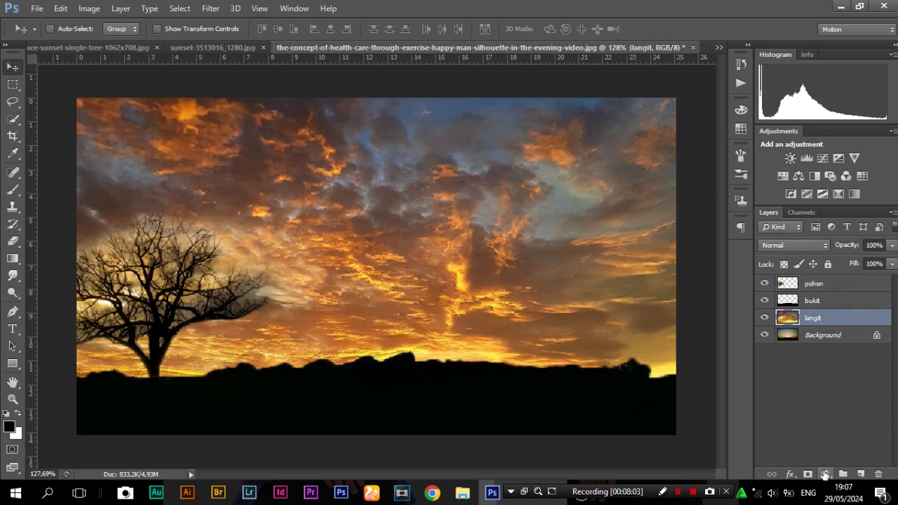
click(826, 476)
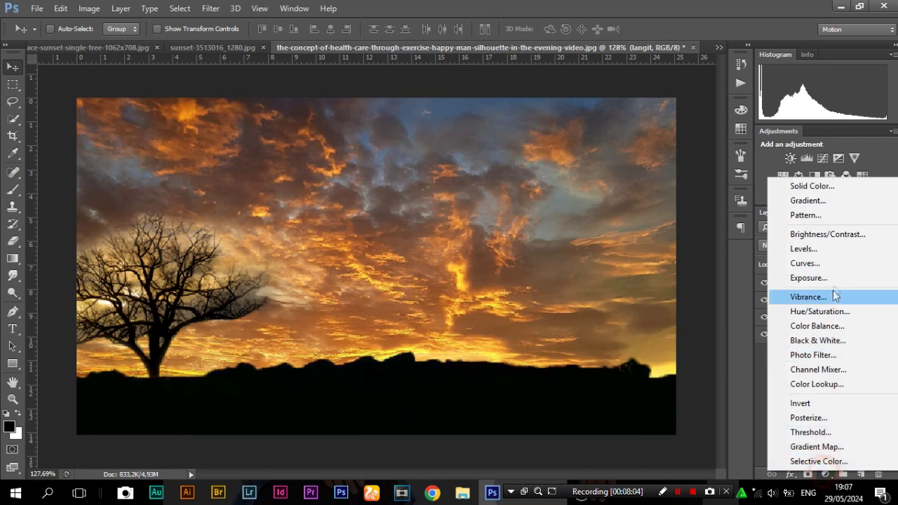
click(836, 235)
mouse_move(652, 139)
mouse_down()
mouse_move(671, 141)
mouse_move(649, 142)
mouse_up()
click(653, 166)
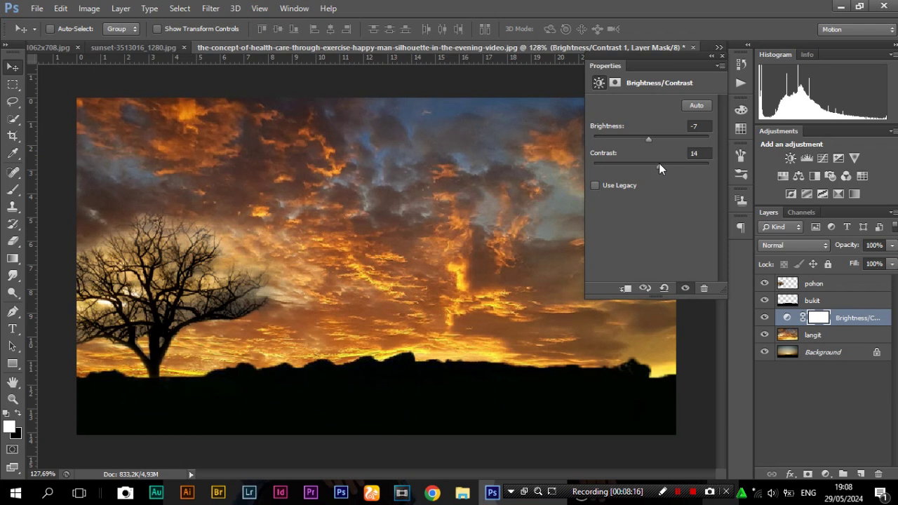
click(723, 55)
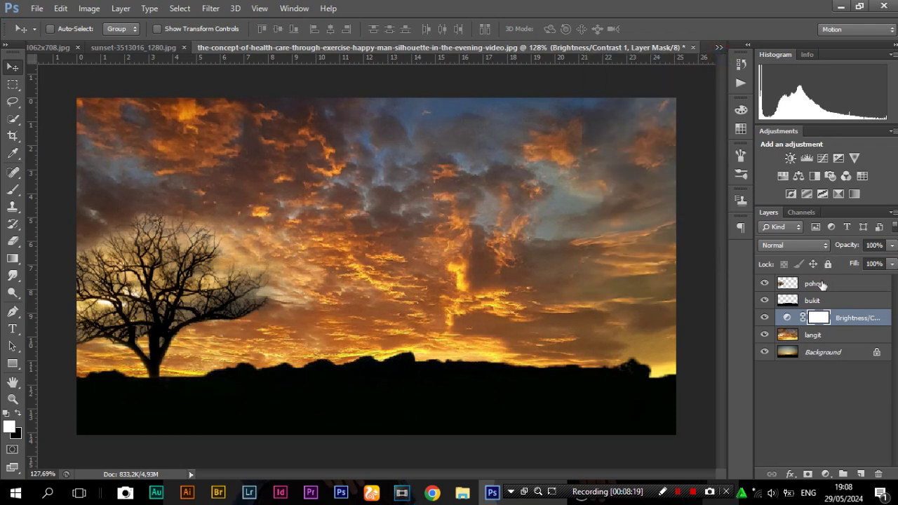
Step: Load the pohon layer's outline as a selection and add a masked Brightness/Contrast adjustment with brightness -10 and contrast 28
click(821, 284)
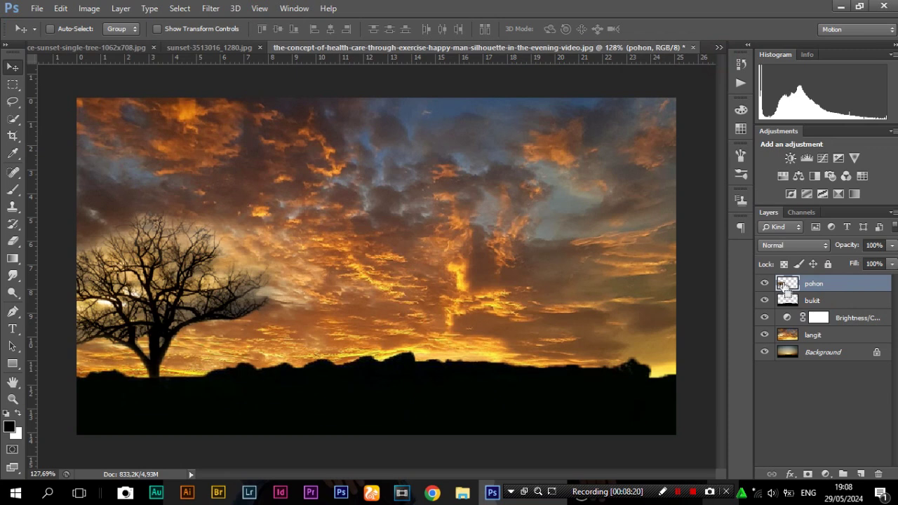
ctrl+click(787, 285)
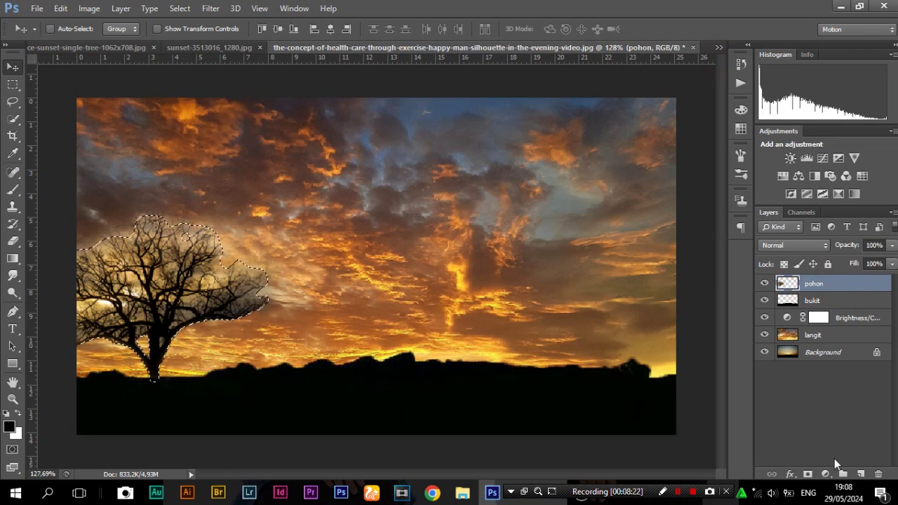
click(826, 475)
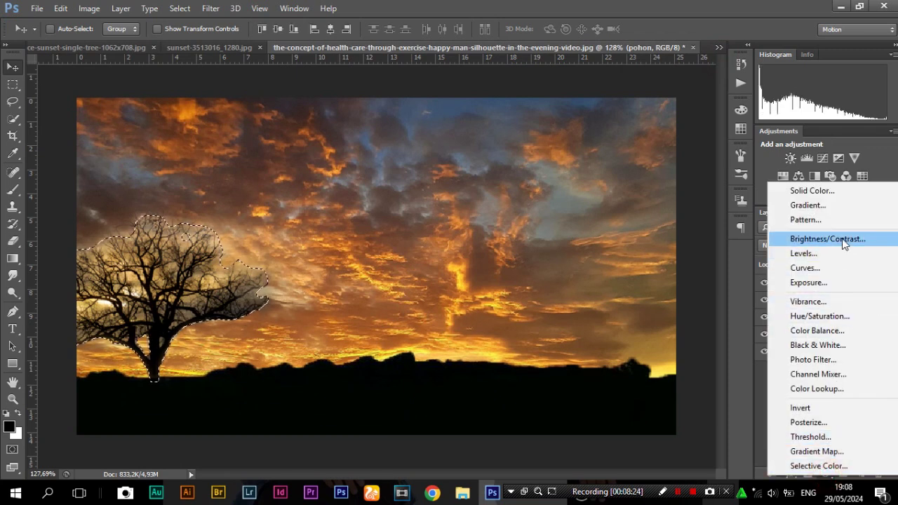
click(844, 241)
drag(646, 141, 646, 140)
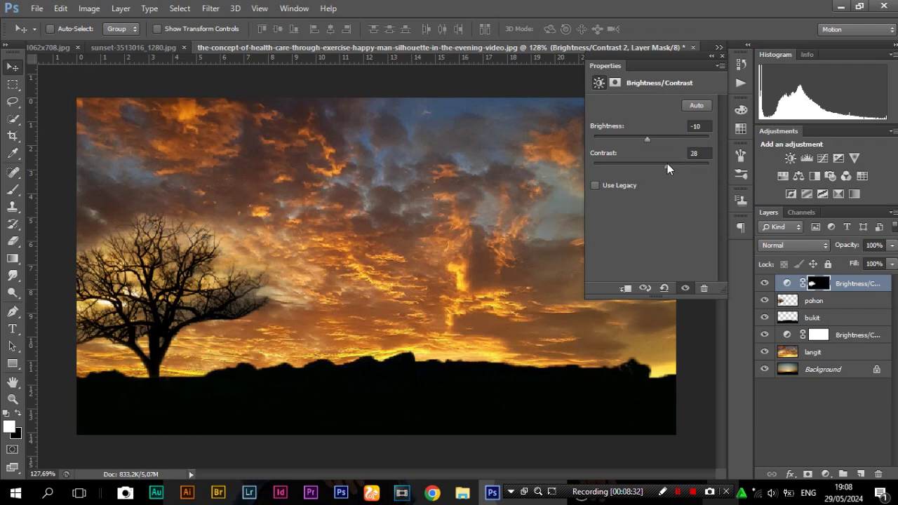
click(720, 50)
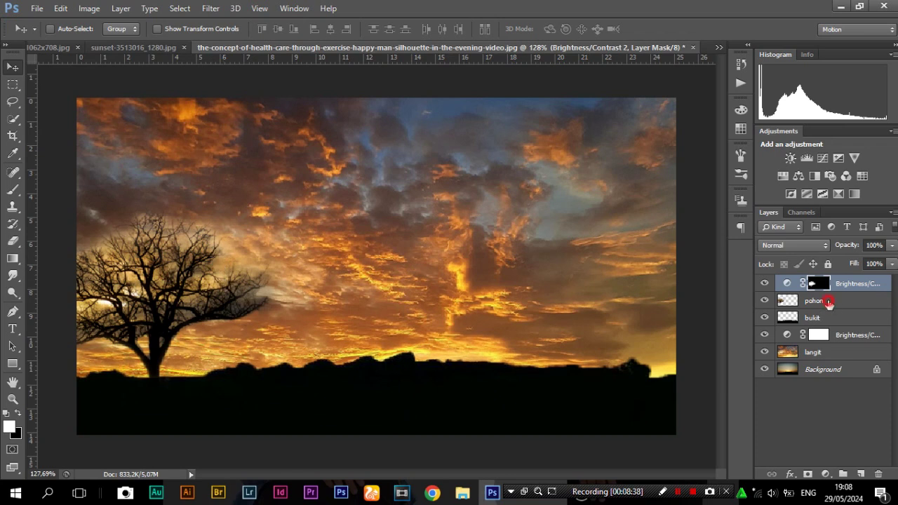
Step: Load the pohon layer's outline again and add a masked Color Balance adjustment with the midtones Cyan-Red at +26
click(828, 302)
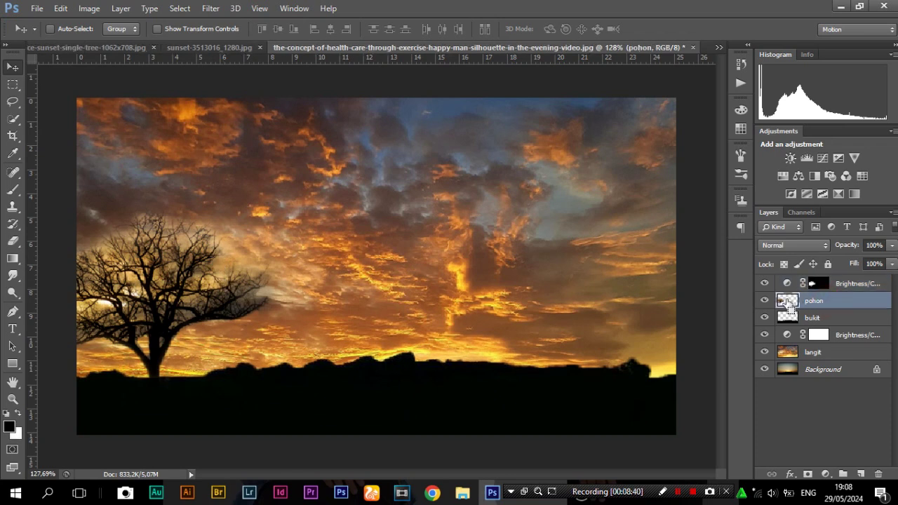
ctrl+click(785, 303)
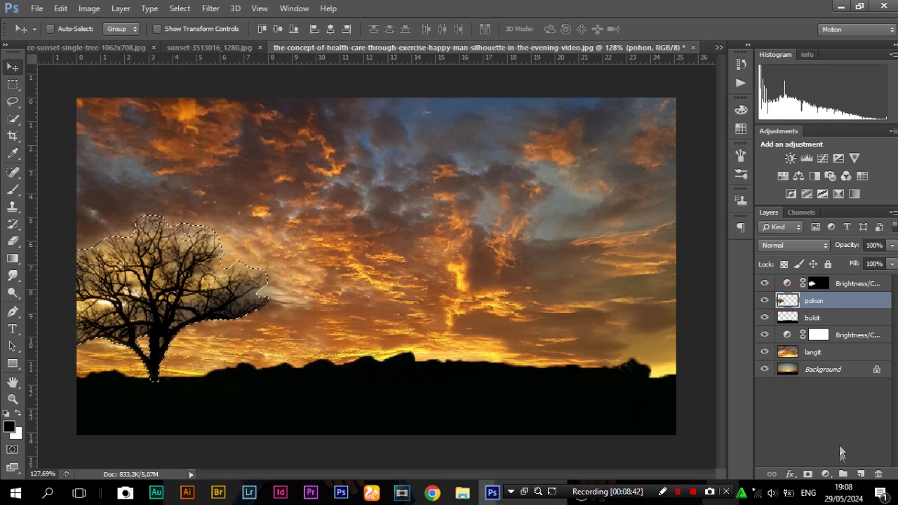
click(825, 474)
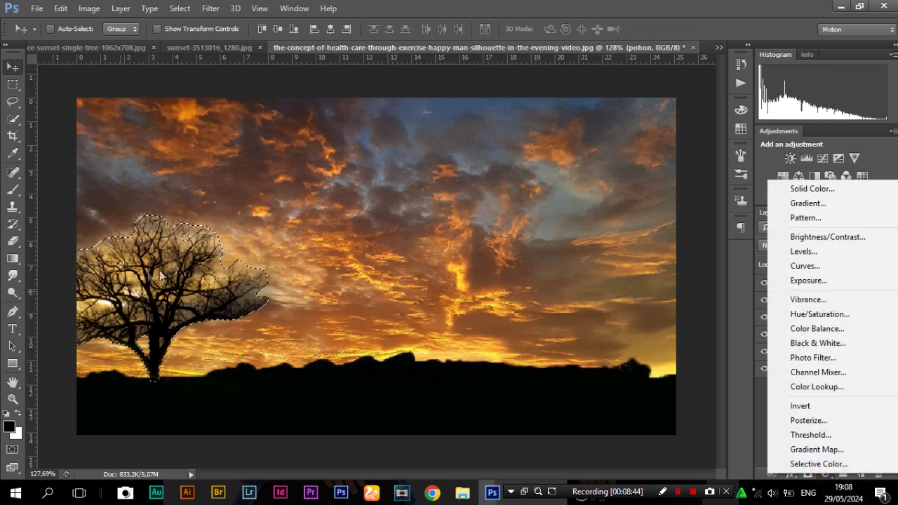
click(824, 330)
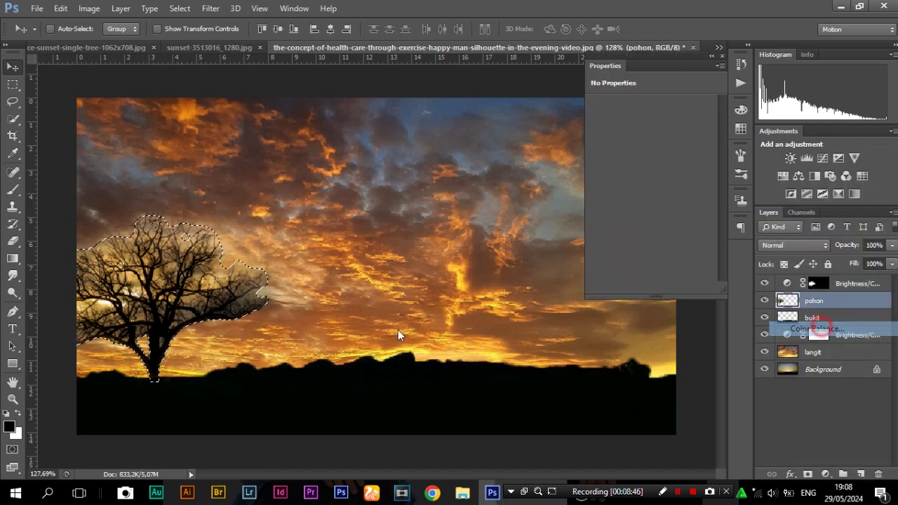
scroll(160, 318, up, 3)
mouse_move(160, 319)
mouse_down()
mouse_move(187, 286)
mouse_move(297, 267)
mouse_up()
key(e)
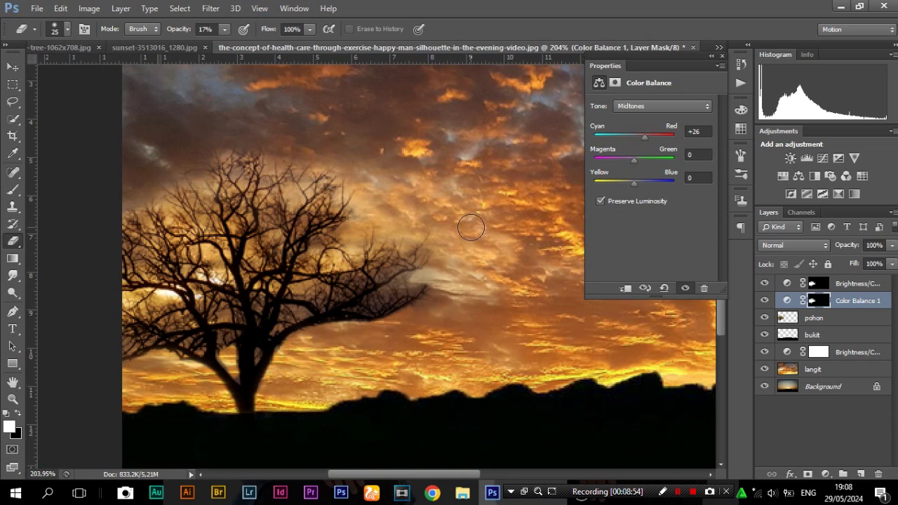
Step: Set the tree's Color Balance midtones to Cyan-Red +21, Magenta-Green -11 and Yellow-Blue -13
scroll(471, 227, down, 4)
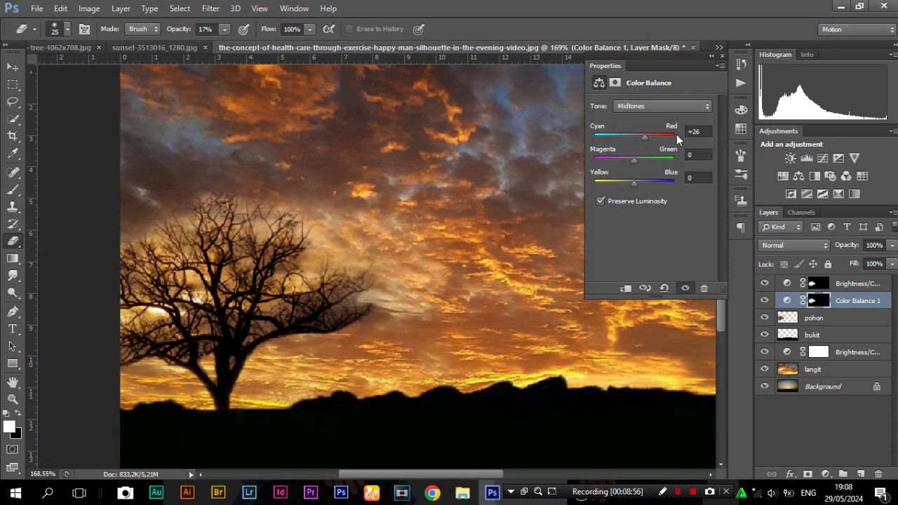
drag(646, 135, 641, 138)
drag(633, 184, 630, 159)
scroll(415, 213, down, 3)
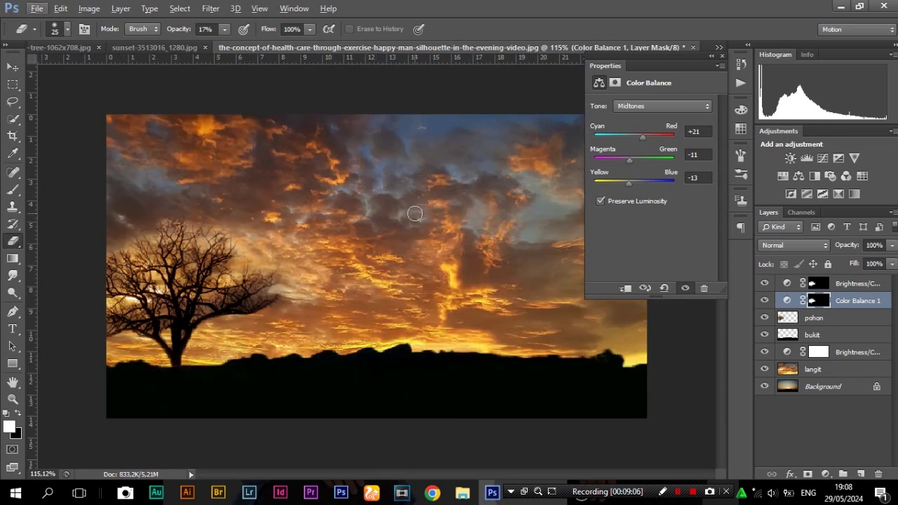
scroll(415, 214, up, 1)
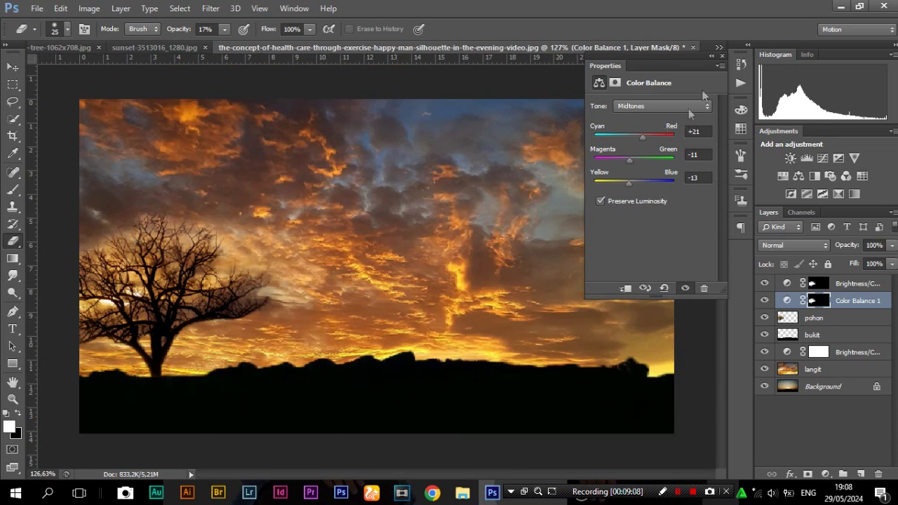
click(723, 55)
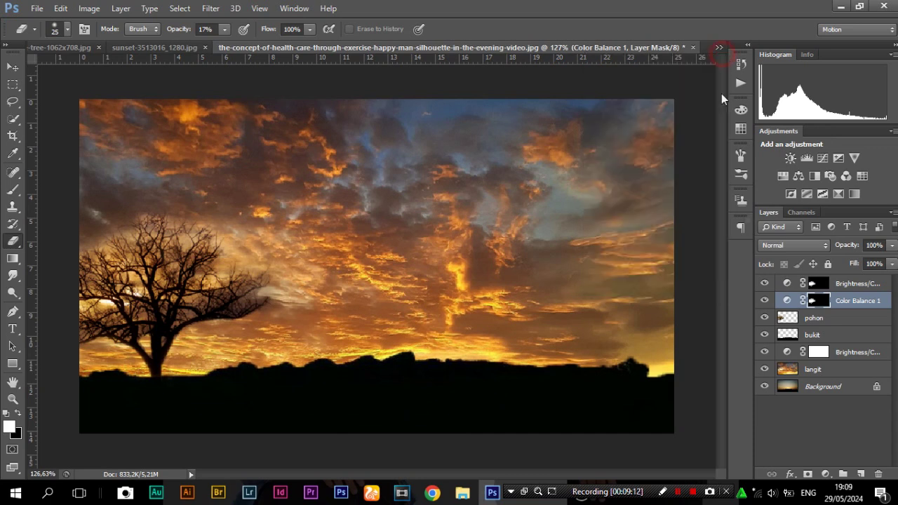
Step: Hide and show the tree's Color Balance and Brightness/Contrast adjustments to compare before and after
click(764, 301)
click(766, 283)
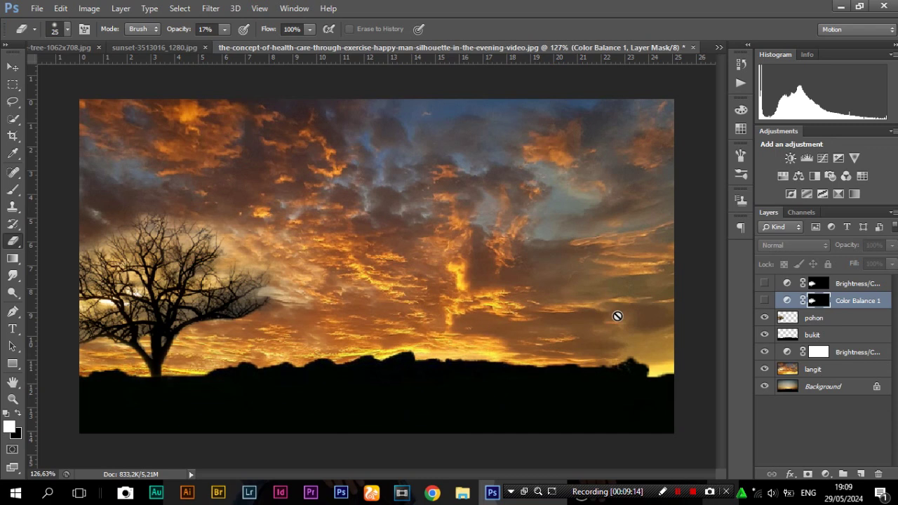
click(764, 284)
click(764, 300)
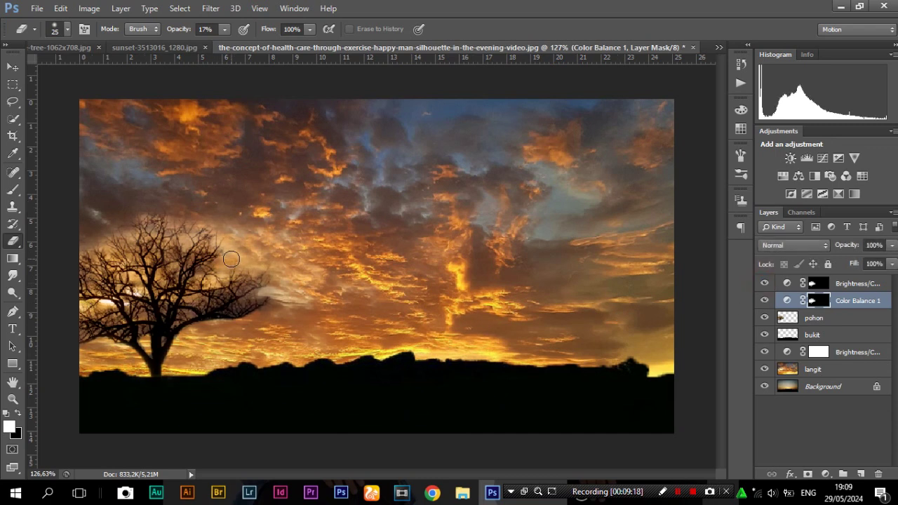
Step: Bring up the IMG-20240529-WA0001.jpg photo of the man with outstretched arms using the Move tool, and view him closely
click(13, 66)
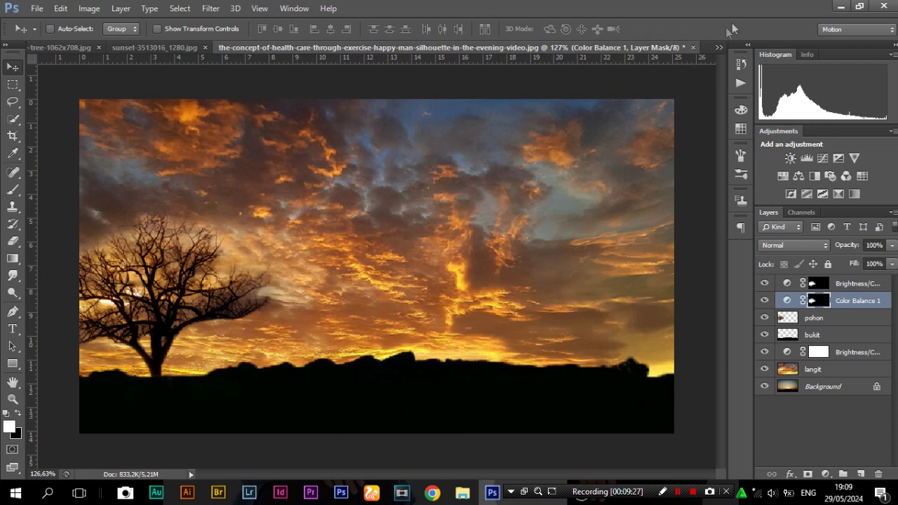
click(719, 47)
click(364, 53)
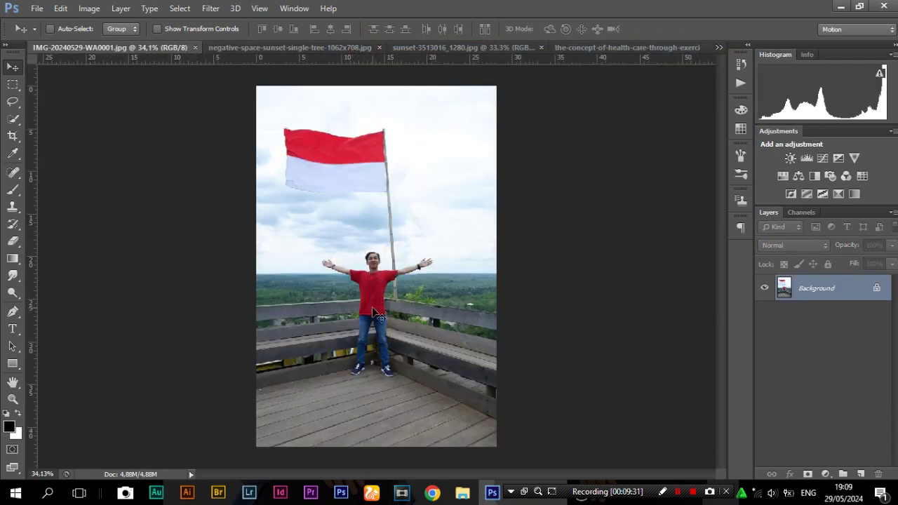
scroll(376, 308, up, 4)
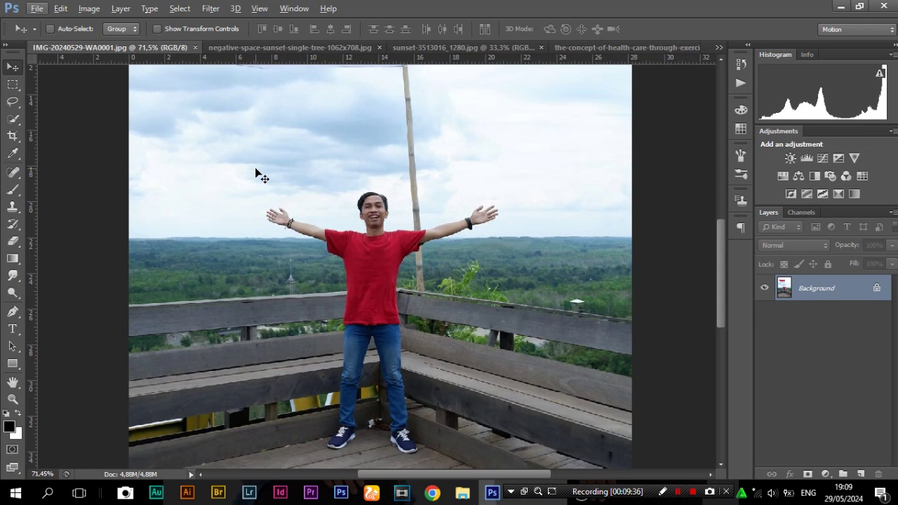
Step: Select the man's red shirt and the upper part of his jeans with the Quick Selection tool
key(alt+w)
key(Escape)
key(w)
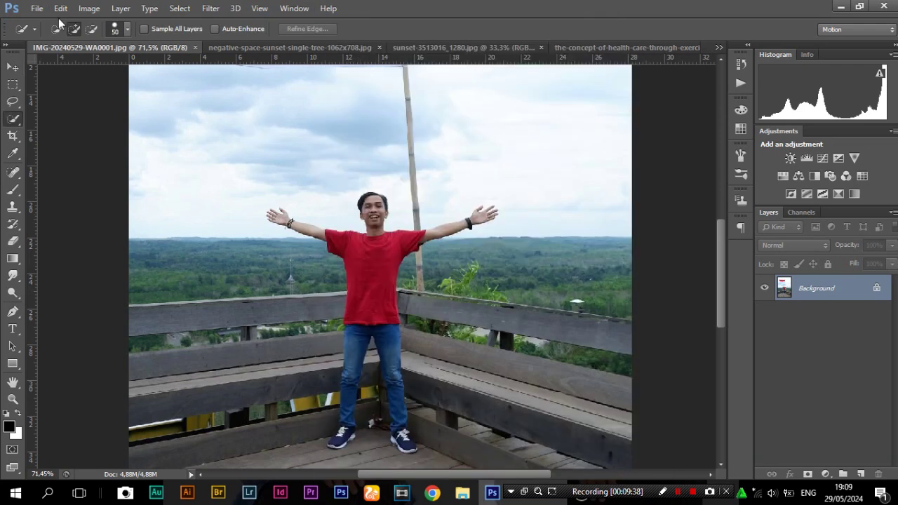
mouse_move(368, 329)
mouse_down()
mouse_move(394, 270)
mouse_move(446, 220)
mouse_up()
key(v)
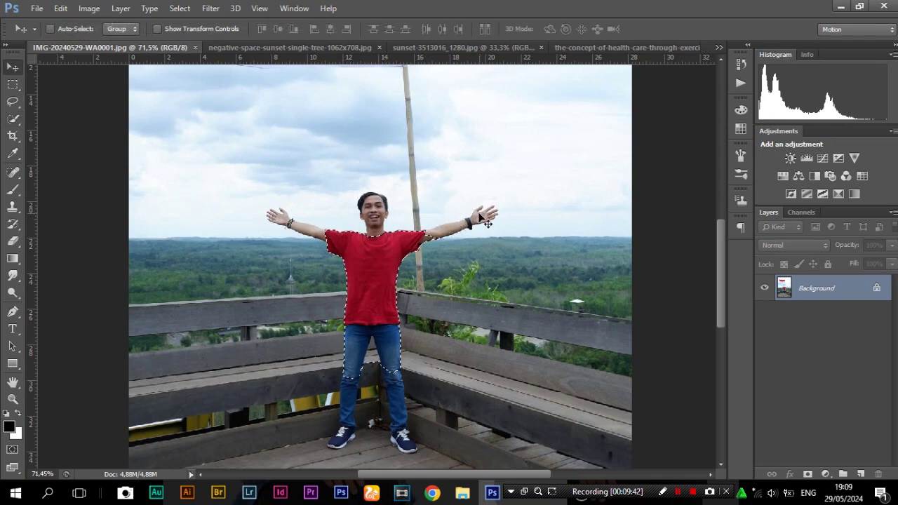
Step: Extend the quick selection to the man's arms, hands, head, lower legs and shoes
key(w)
mouse_move(478, 234)
mouse_down()
mouse_move(456, 228)
mouse_move(492, 217)
mouse_move(482, 210)
mouse_move(425, 228)
mouse_up()
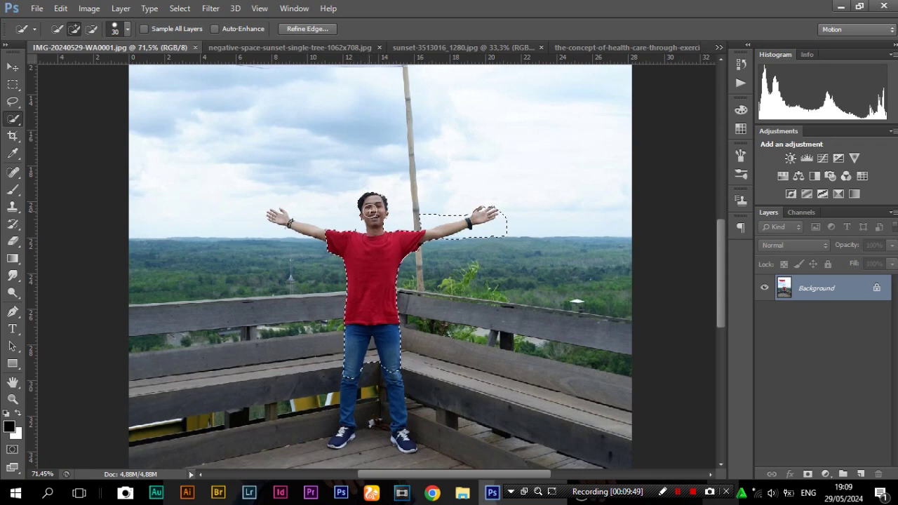
drag(298, 226, 280, 214)
scroll(363, 375, down, 2)
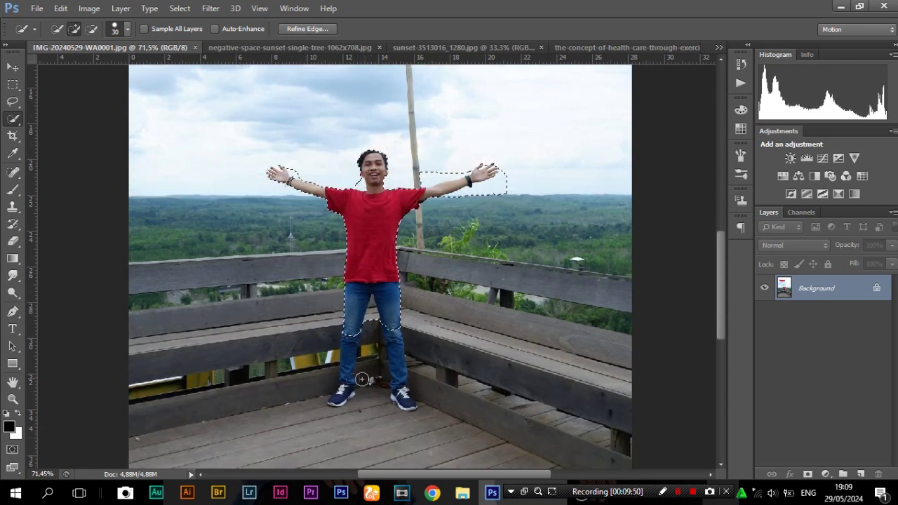
mouse_move(343, 372)
mouse_down()
mouse_move(335, 395)
mouse_move(360, 394)
mouse_move(390, 345)
mouse_move(405, 398)
mouse_up()
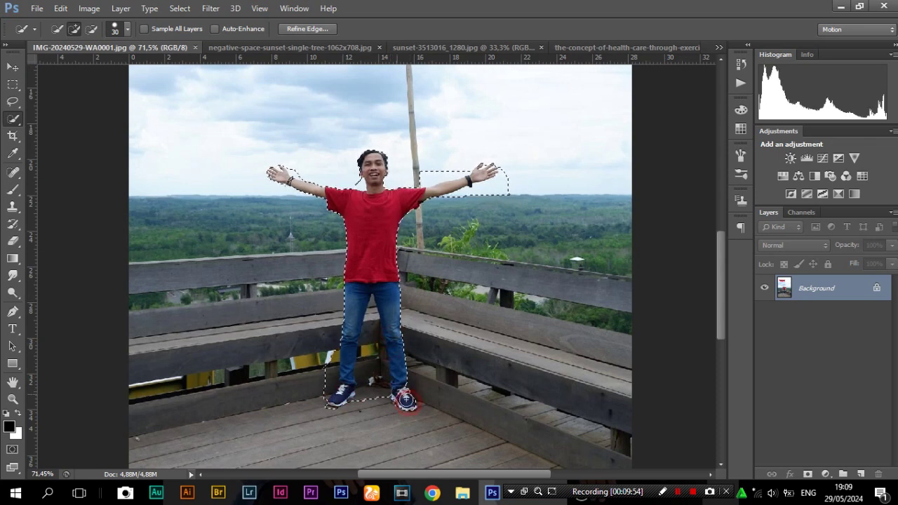
scroll(406, 400, up, 4)
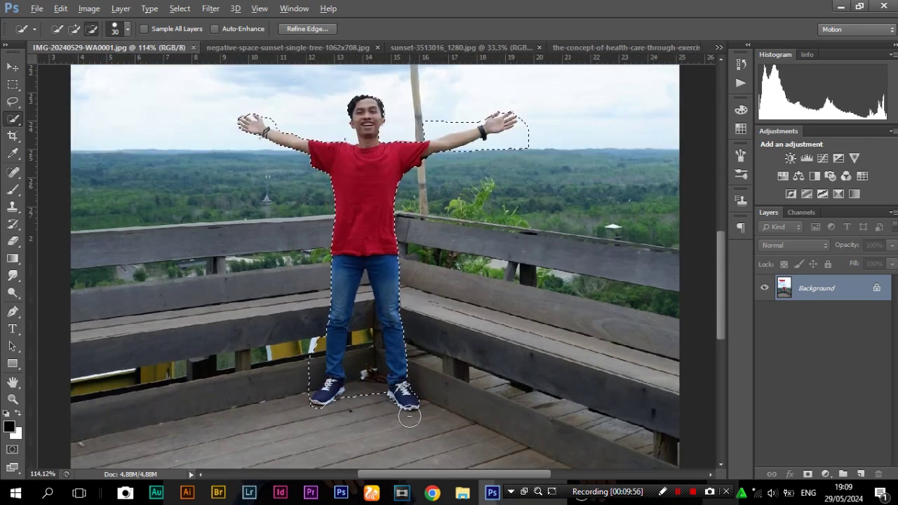
scroll(337, 386, up, 8)
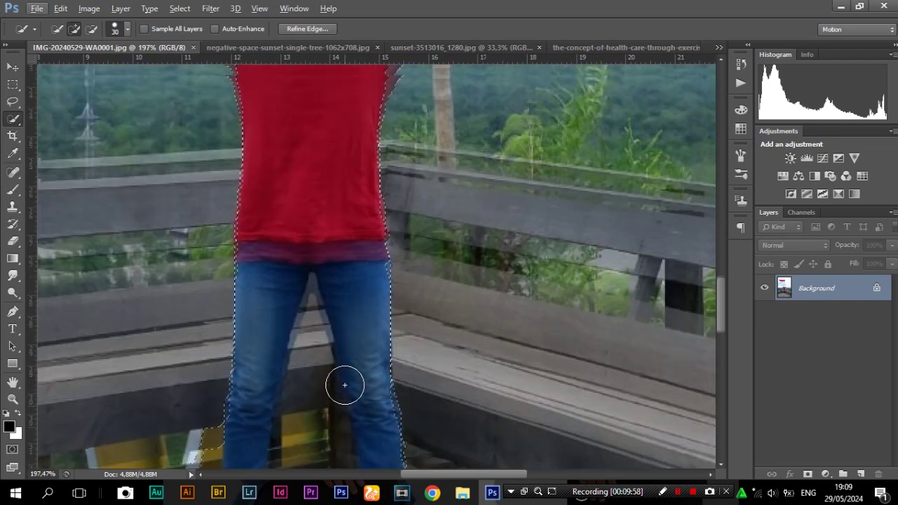
scroll(345, 386, up, 4)
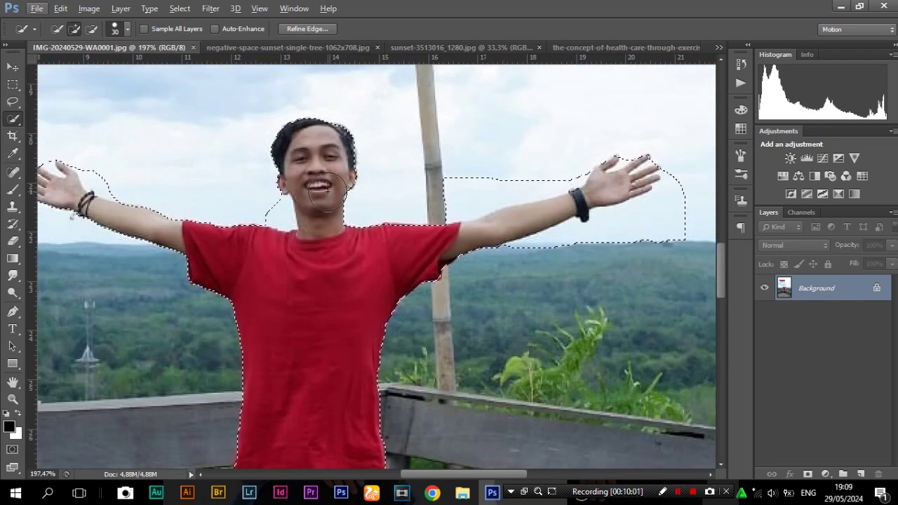
scroll(317, 292, up, 1)
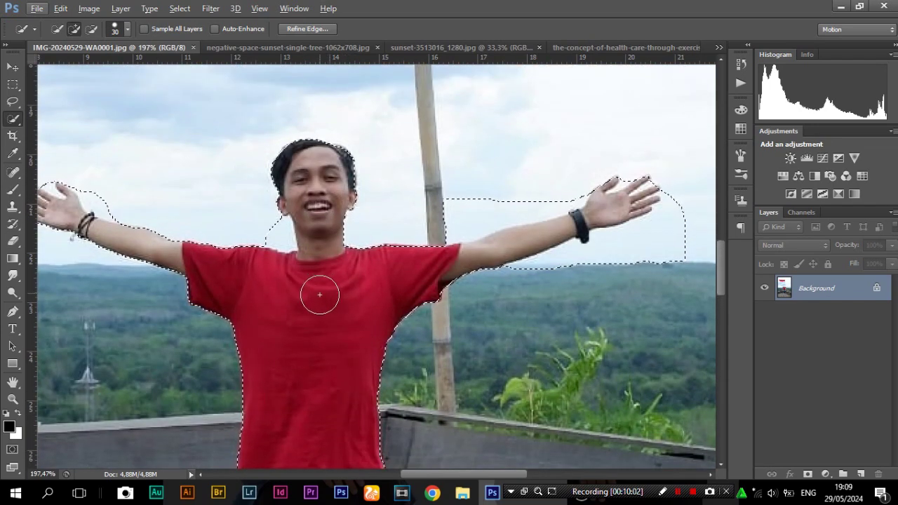
alt+scroll(320, 298, down, 2)
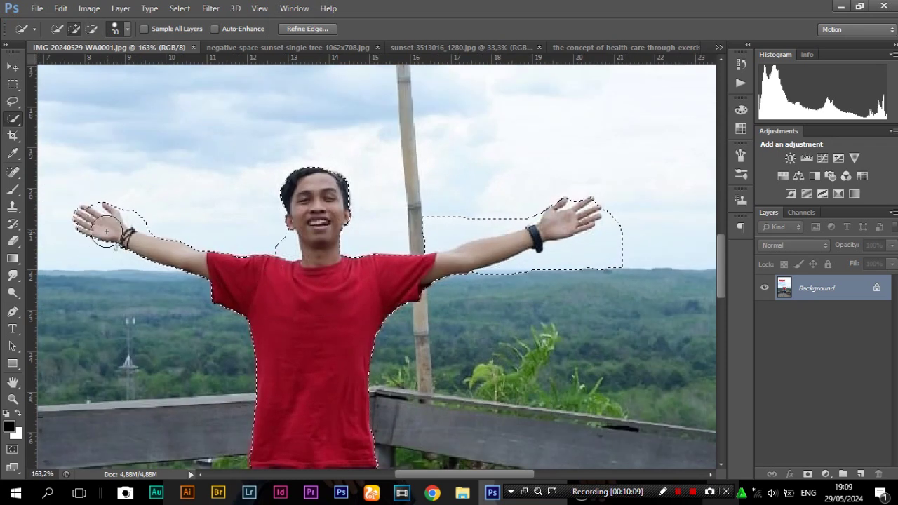
Step: Move the selected man into the sunset composite, scale him to about 40% and stand him on the hill beside the tree
click(7, 70)
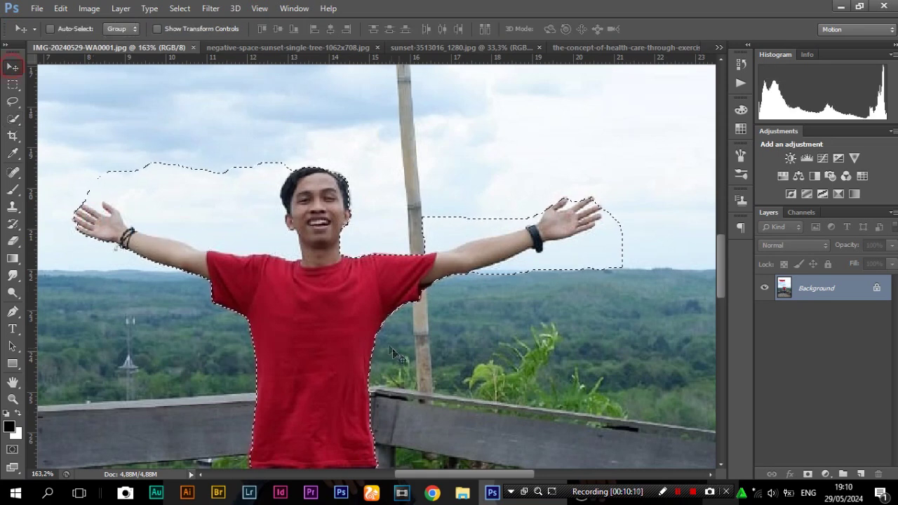
mouse_move(381, 275)
mouse_down()
mouse_move(580, 53)
mouse_move(364, 282)
mouse_up()
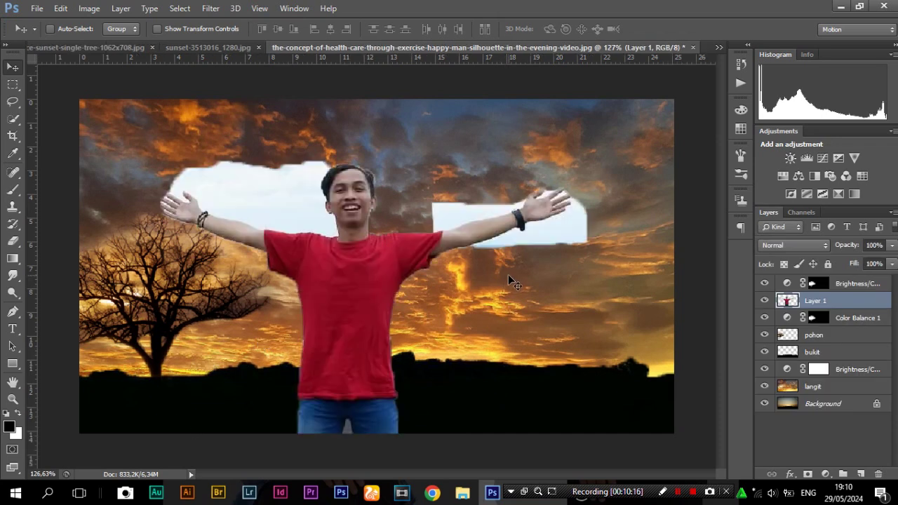
key(ctrl+t)
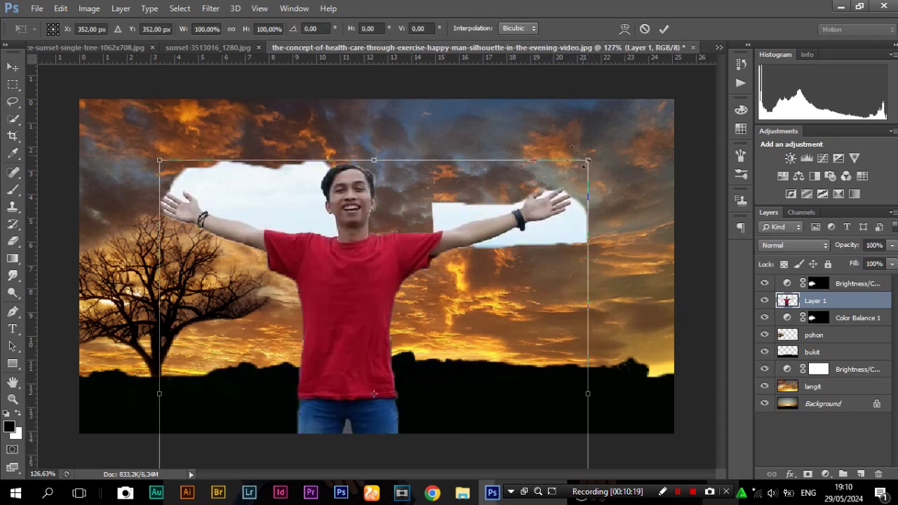
drag(593, 157, 430, 333)
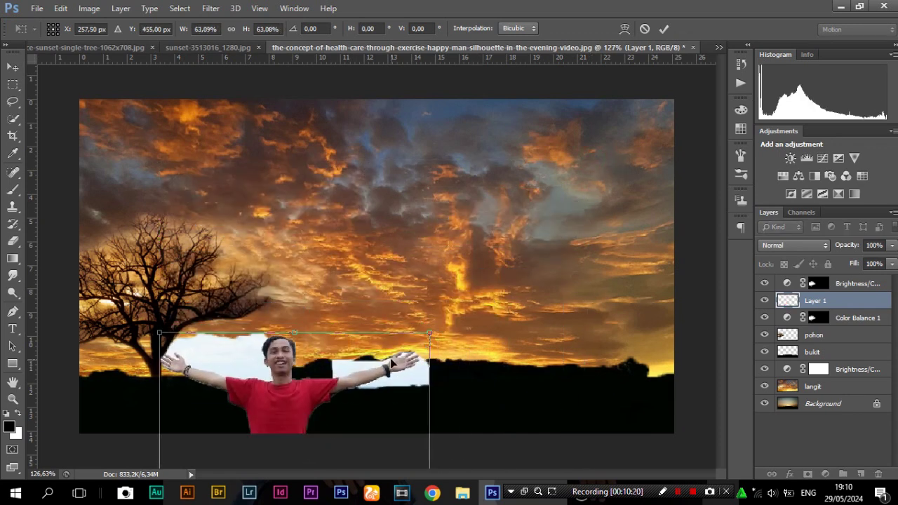
drag(393, 365, 514, 132)
drag(554, 100, 406, 249)
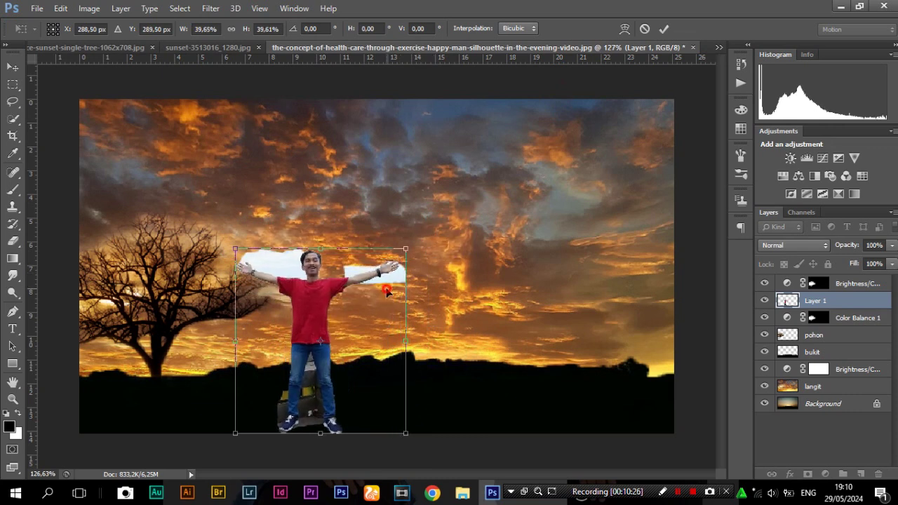
double_click(387, 291)
drag(387, 291, 419, 245)
Step: Move the man's layer above the tree's Brightness/Contrast adjustment to the top of the layer stack
scroll(416, 261, up, 2)
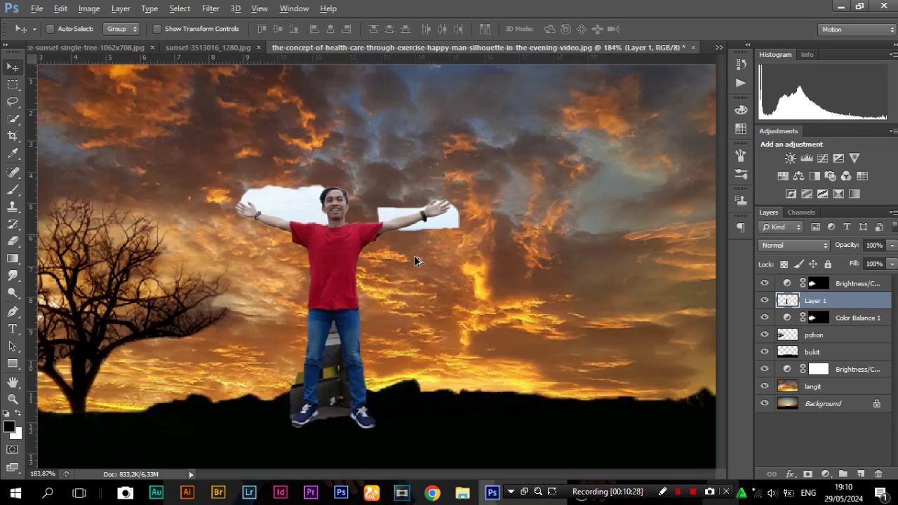
scroll(415, 254, up, 1)
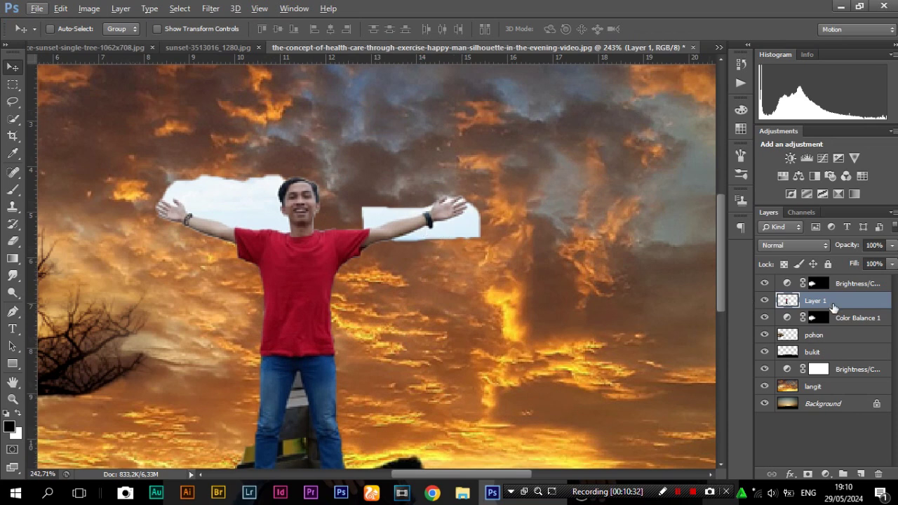
scroll(818, 307, up, 1)
drag(833, 302, 833, 285)
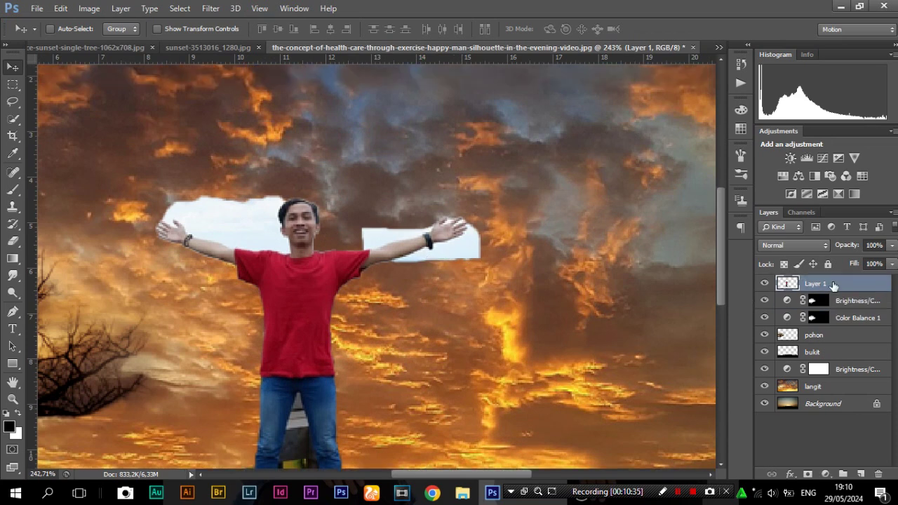
Step: Erase the white sky around the bare-sided arm, its hand and the man's head, using a small Eraser brush at 100% opacity
key(e)
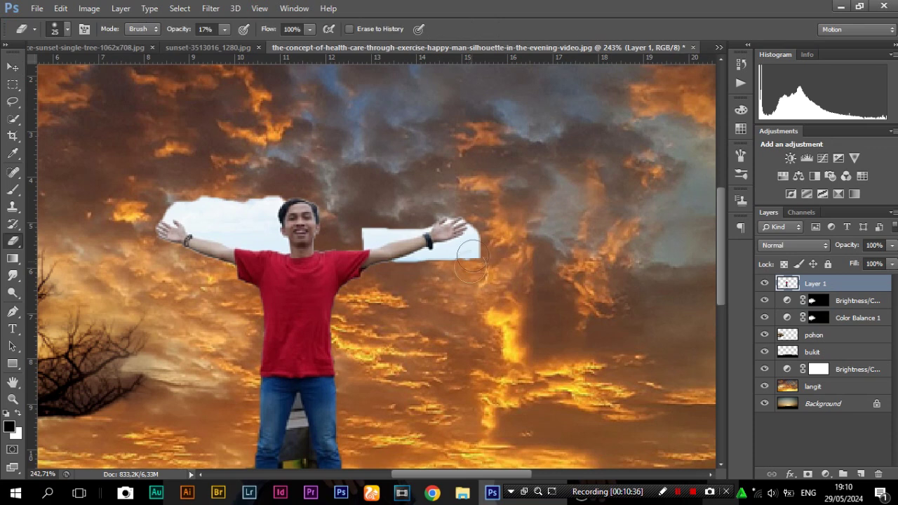
key(bracketleft)
click(225, 29)
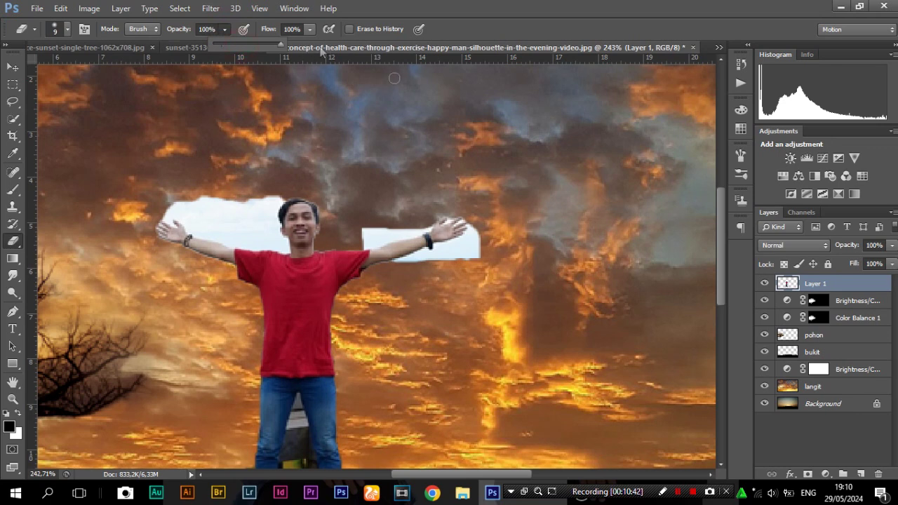
scroll(523, 252, up, 4)
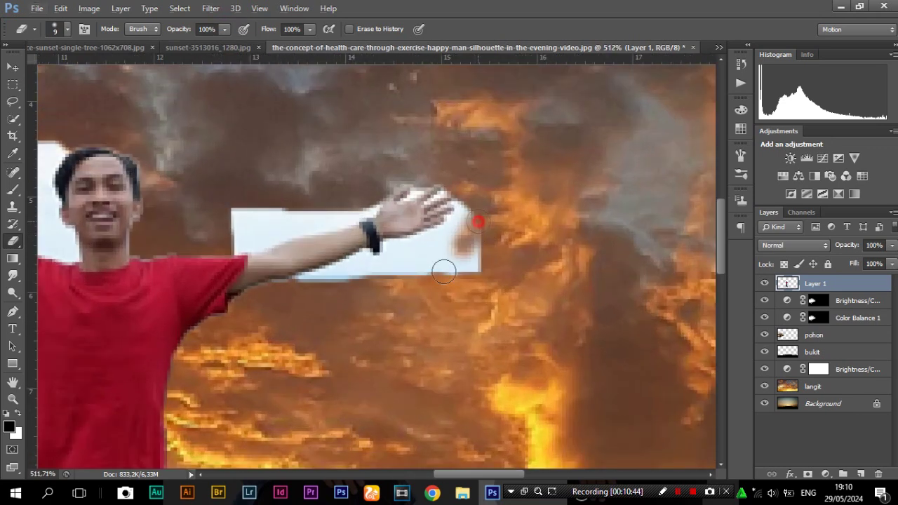
key(bracketleft)
mouse_move(465, 219)
mouse_down()
mouse_move(445, 237)
mouse_move(463, 209)
mouse_move(432, 231)
mouse_move(386, 244)
mouse_move(389, 261)
mouse_move(359, 263)
mouse_move(364, 254)
mouse_move(386, 255)
mouse_move(287, 283)
mouse_move(349, 264)
mouse_up()
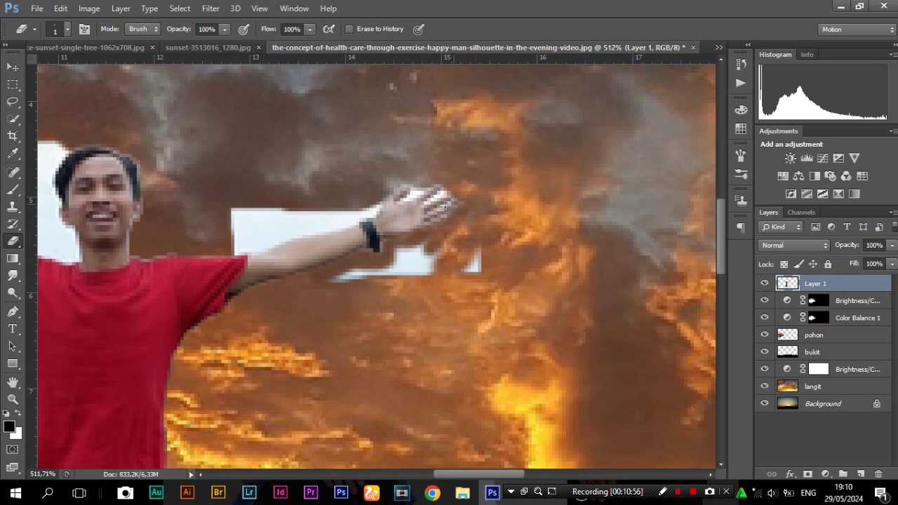
drag(433, 200, 438, 200)
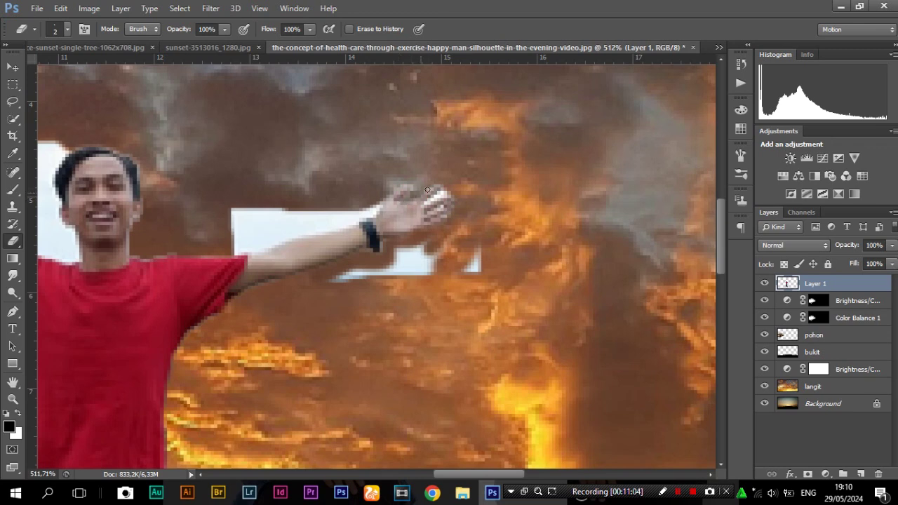
mouse_move(348, 219)
mouse_down()
mouse_move(373, 203)
mouse_move(278, 231)
mouse_move(300, 218)
mouse_move(235, 211)
mouse_move(239, 242)
mouse_move(232, 228)
mouse_move(309, 221)
mouse_move(247, 226)
mouse_move(242, 214)
mouse_move(243, 232)
mouse_up()
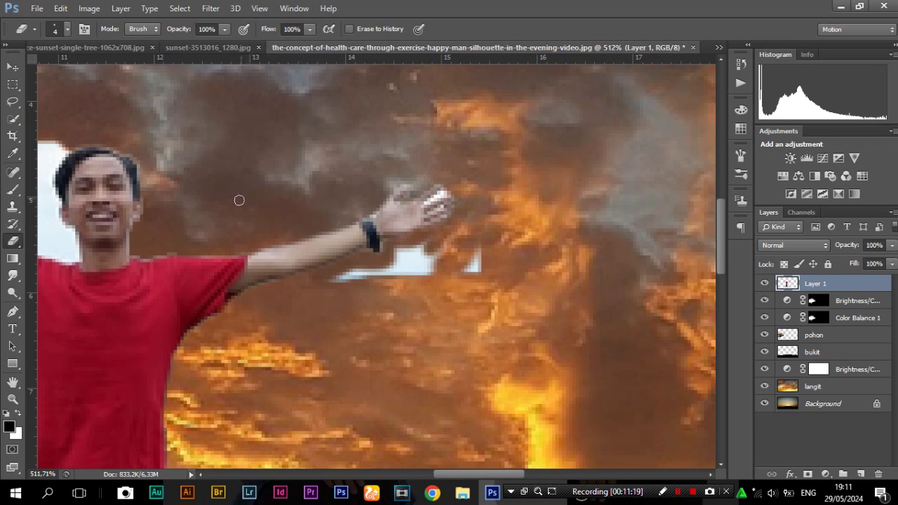
mouse_move(223, 212)
mouse_down()
mouse_move(454, 179)
mouse_move(502, 190)
mouse_move(328, 152)
mouse_move(335, 139)
mouse_move(329, 158)
mouse_move(355, 232)
mouse_up()
Step: Erase a strip of the leftover railing background between the man's legs with the Eraser at size 4
scroll(302, 230, down, 3)
scroll(382, 282, down, 5)
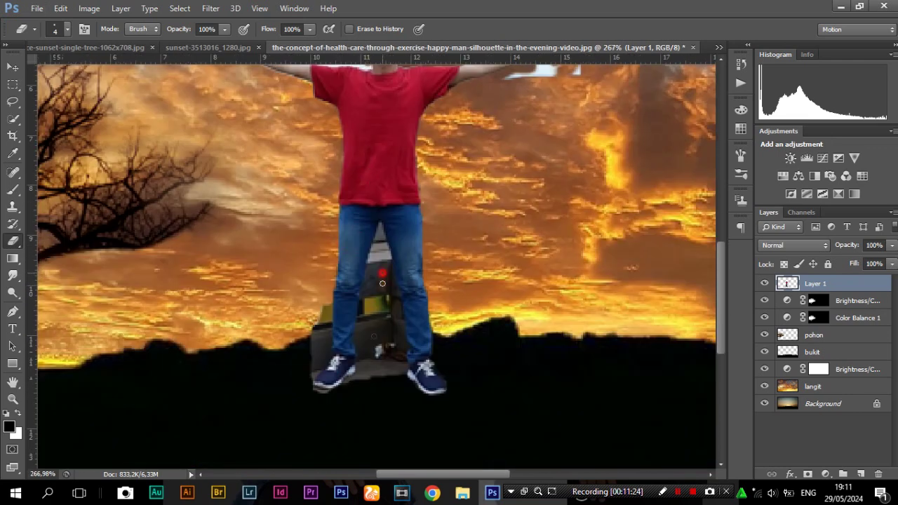
drag(382, 283, 384, 358)
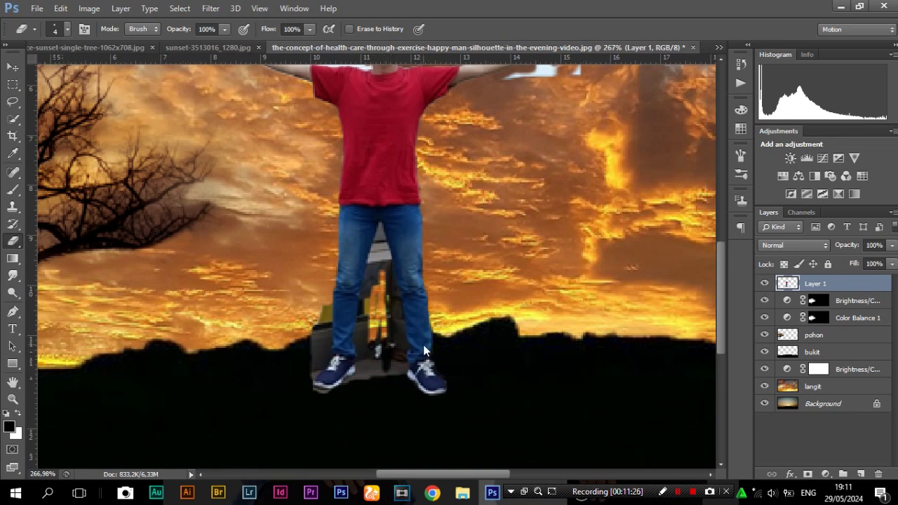
Step: Open the-concept-of-health-care-through-exercise-happy-man-silhouette-in-the-evening-video.tif from the parent folder of BAHAN MENTAH
key(ctrl+o)
click(211, 37)
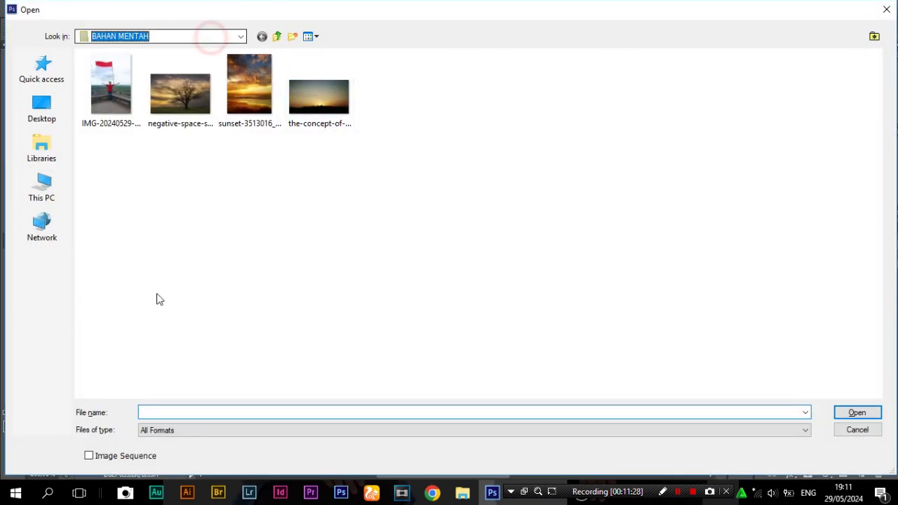
click(160, 37)
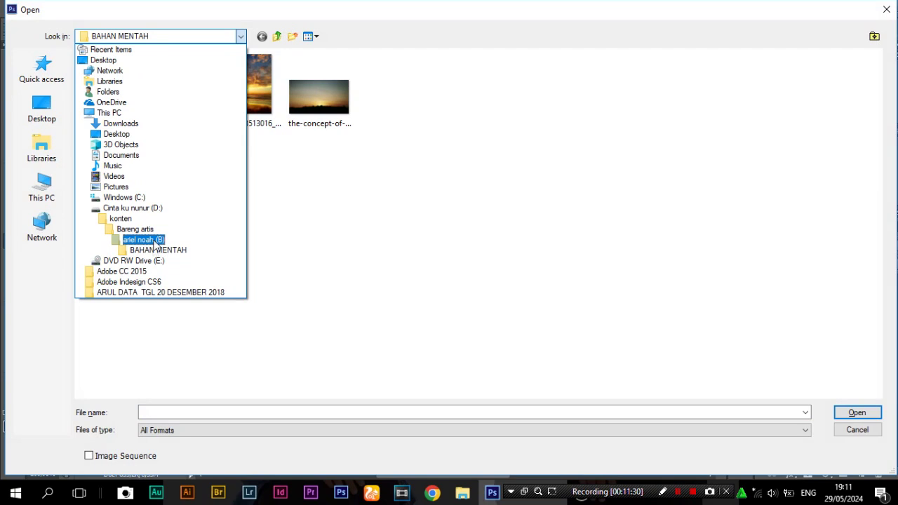
click(159, 250)
click(118, 35)
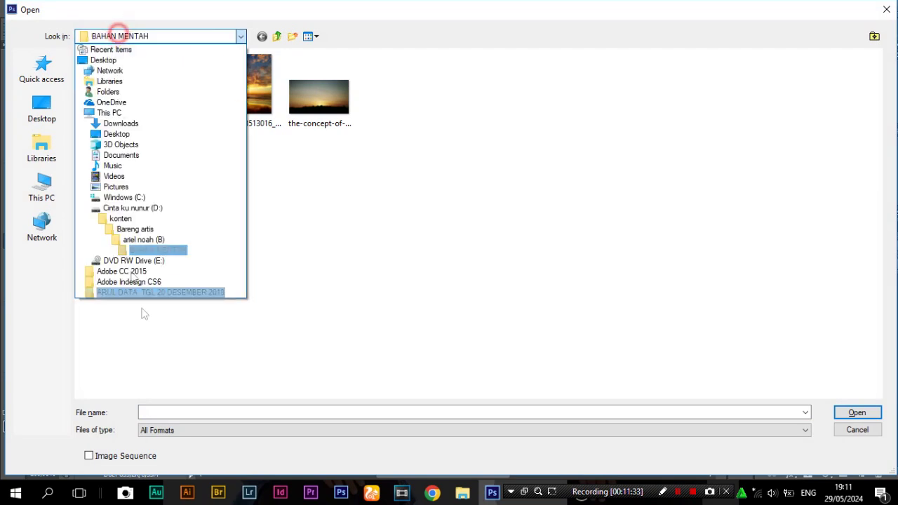
click(148, 239)
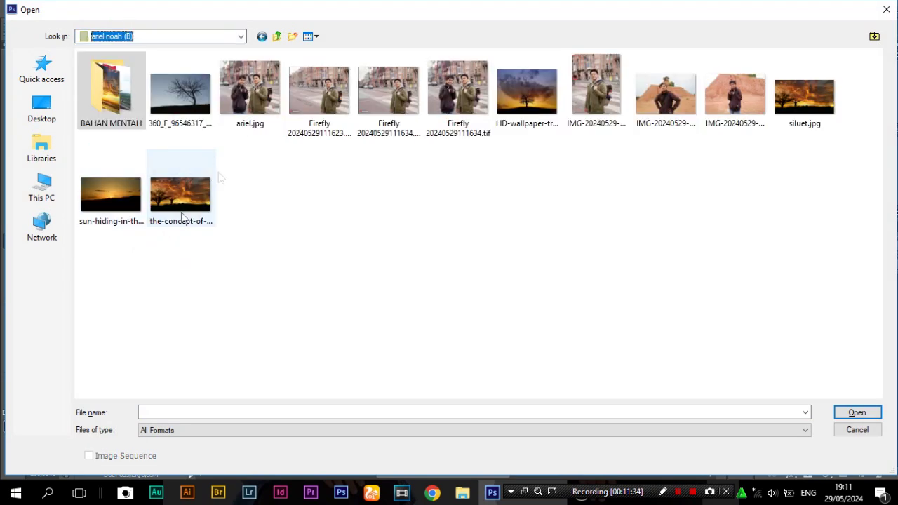
double_click(181, 203)
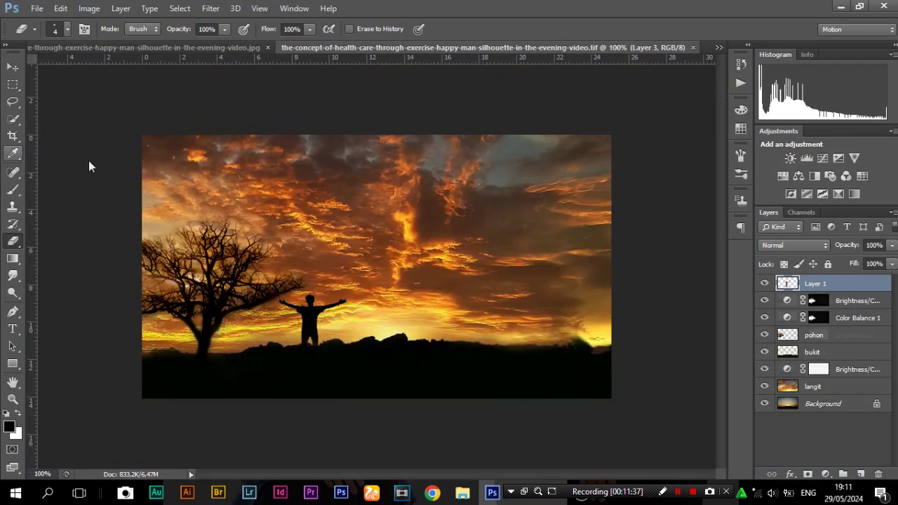
Step: Try copying the black man silhouette from the finished .tif file into the working composite
click(12, 67)
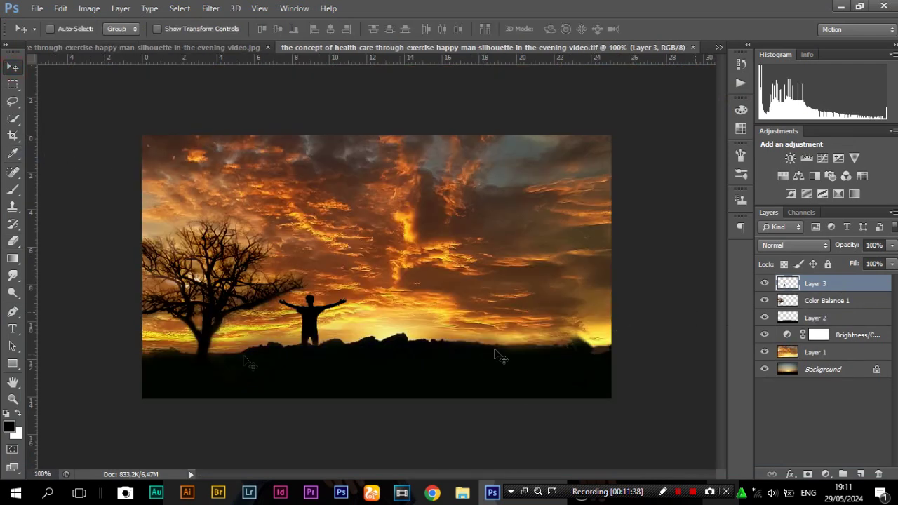
drag(309, 316, 402, 237)
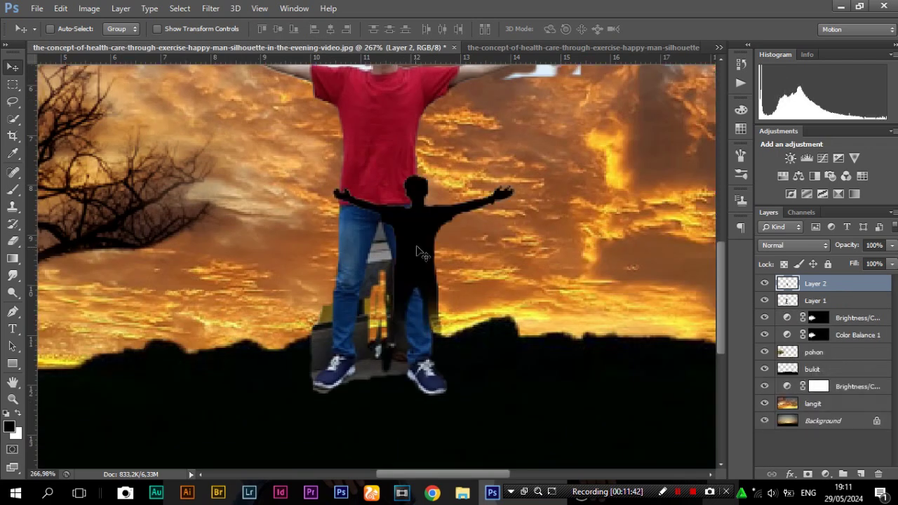
scroll(430, 244, down, 3)
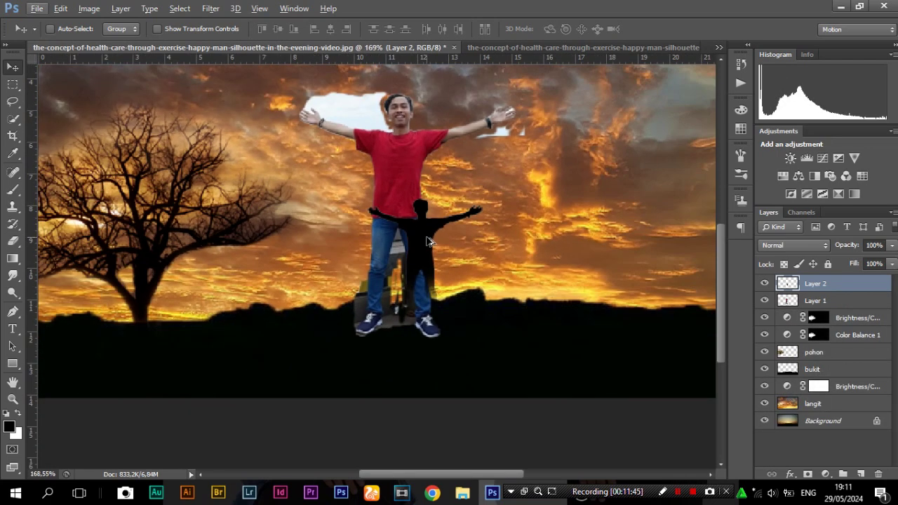
Step: Delete the copied silhouette from the composite and close the finished .tif file
key(Delete)
click(551, 47)
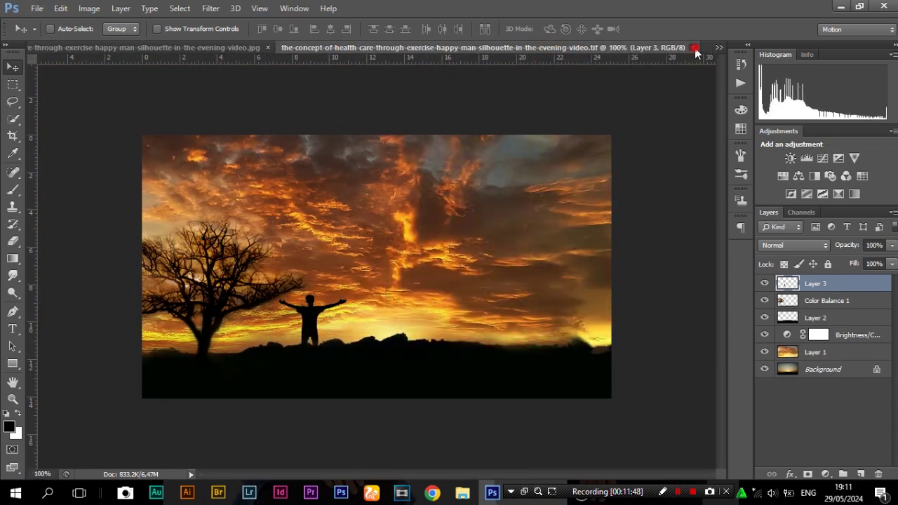
click(694, 48)
Step: Erase a thin band of leftover sky along the man's face, shoulder and raised image-left arm with the Eraser at size 4
scroll(358, 195, up, 5)
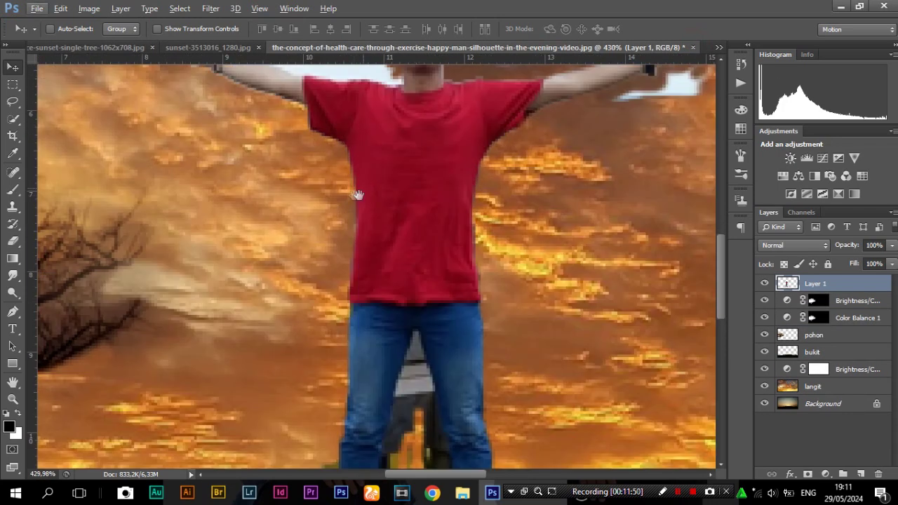
scroll(358, 195, up, 3)
key(e)
scroll(403, 211, up, 2)
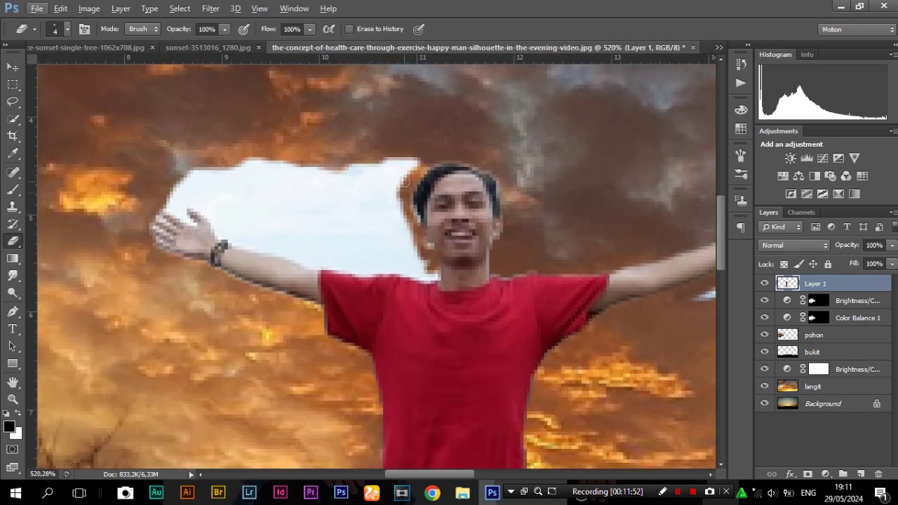
drag(410, 182, 419, 241)
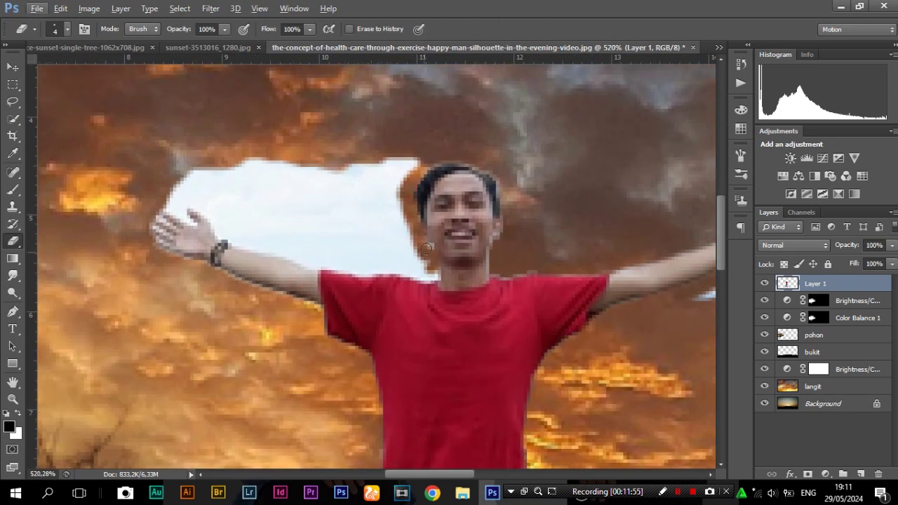
mouse_move(435, 279)
mouse_down()
mouse_move(290, 257)
mouse_move(235, 239)
mouse_move(188, 203)
mouse_move(184, 214)
mouse_move(163, 206)
mouse_move(151, 223)
mouse_up()
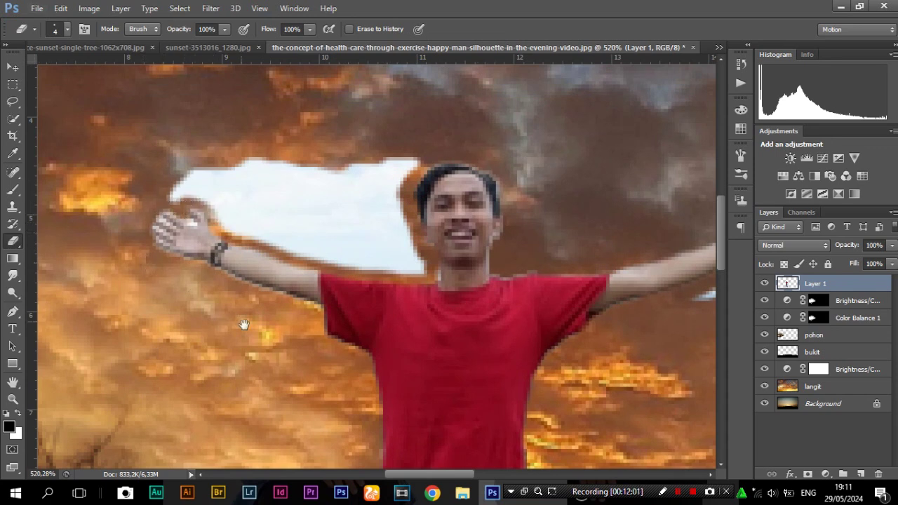
Step: Erase the leftover background along the inner edges of the man's legs with the Eraser at size 4
scroll(214, 193, down, 3)
mouse_move(169, 167)
mouse_down()
mouse_move(193, 165)
mouse_move(284, 194)
mouse_up()
scroll(333, 254, down, 4)
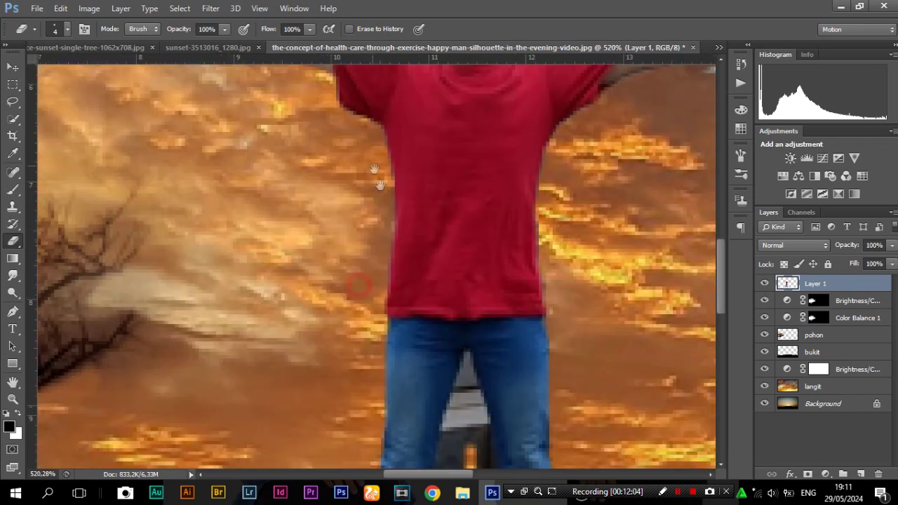
scroll(371, 351, down, 6)
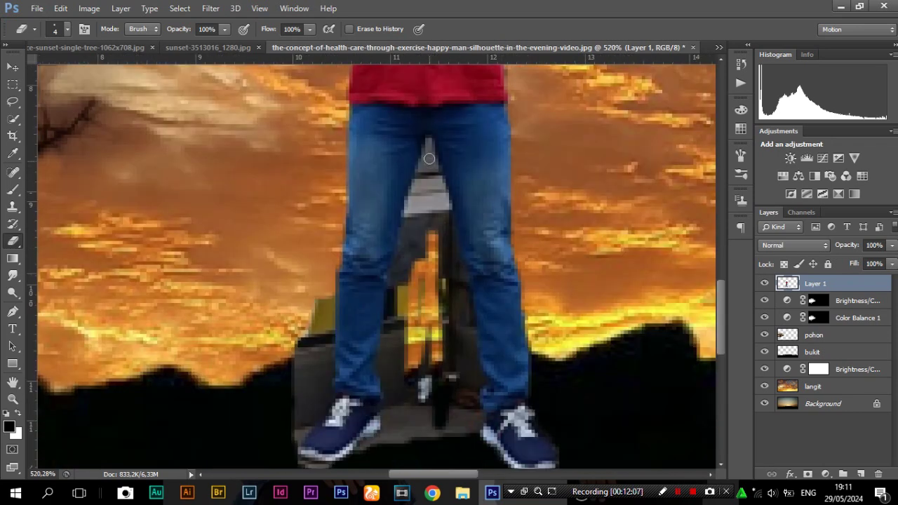
mouse_move(431, 154)
mouse_down()
mouse_move(461, 338)
mouse_move(431, 168)
mouse_up()
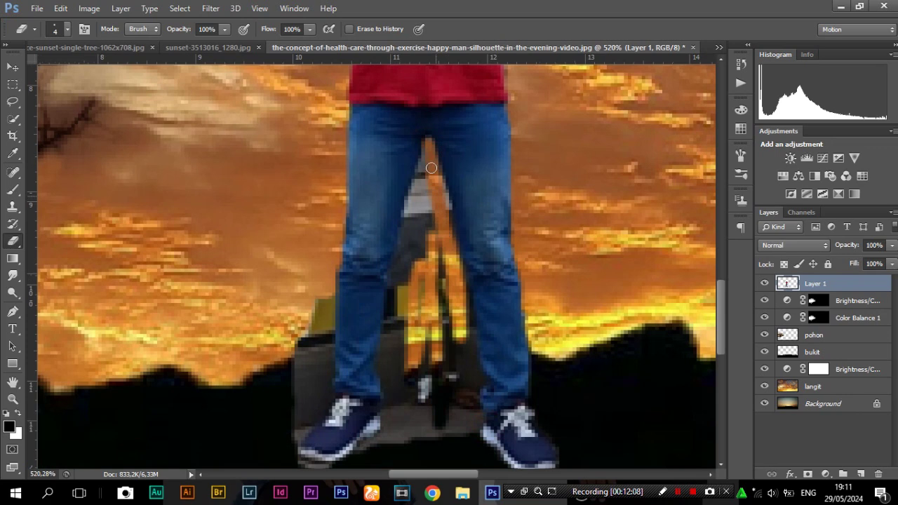
mouse_move(449, 238)
mouse_down()
mouse_move(475, 376)
mouse_move(465, 280)
mouse_move(426, 171)
mouse_move(401, 270)
mouse_move(420, 197)
mouse_move(423, 347)
mouse_up()
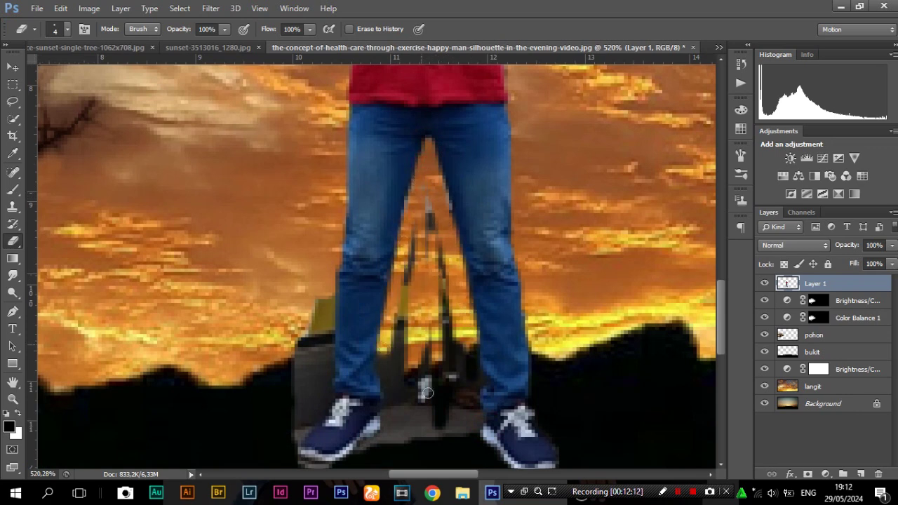
drag(422, 404, 418, 282)
Step: Erase the leftover ground and railing background around the man's lower legs and both shoes
mouse_move(393, 210)
mouse_down()
mouse_move(401, 301)
mouse_move(366, 326)
mouse_move(400, 291)
mouse_move(367, 320)
mouse_move(328, 331)
mouse_move(305, 320)
mouse_move(339, 340)
mouse_up()
mouse_move(302, 250)
mouse_down()
mouse_move(338, 137)
mouse_move(349, 175)
mouse_move(336, 239)
mouse_move(342, 241)
mouse_move(319, 309)
mouse_move(306, 291)
mouse_move(339, 169)
mouse_move(312, 186)
mouse_up()
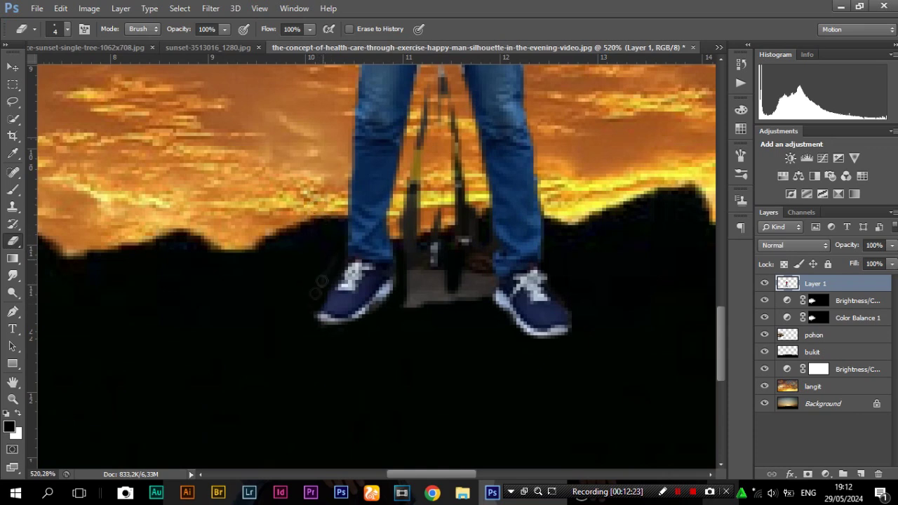
drag(373, 237, 254, 308)
mouse_move(365, 287)
mouse_down()
mouse_move(370, 327)
mouse_move(369, 289)
mouse_move(361, 278)
mouse_move(367, 377)
mouse_move(368, 331)
mouse_move(374, 362)
mouse_up()
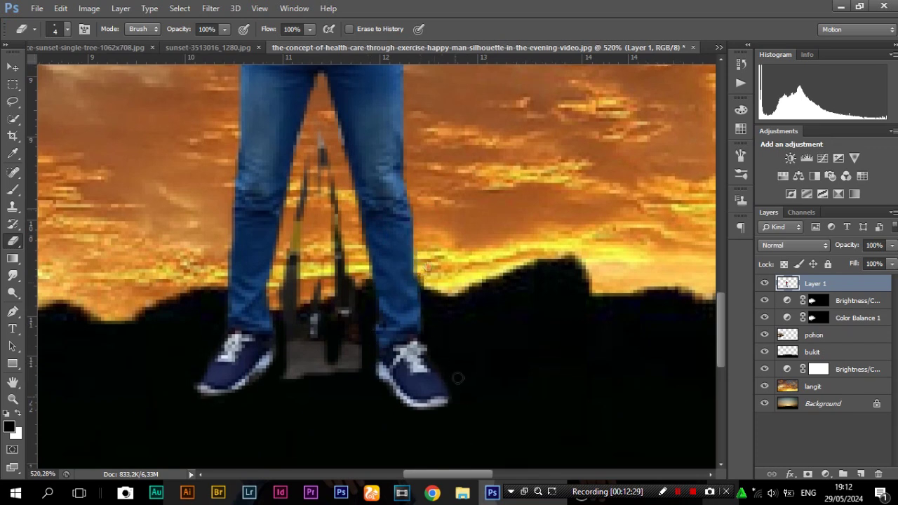
Step: Choose a round eraser tip, enlarge it to 9, and erase the white sky patch above the man's image-left arm
scroll(453, 372, up, 5)
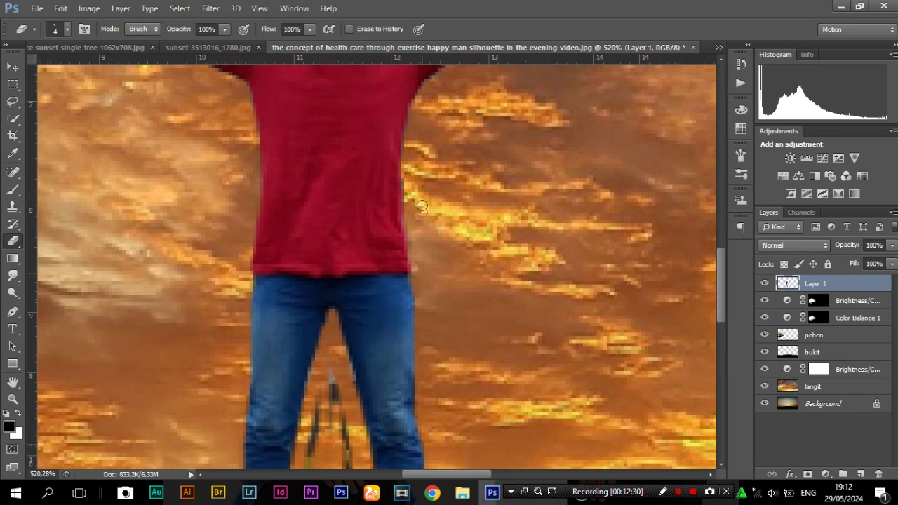
scroll(416, 246, up, 5)
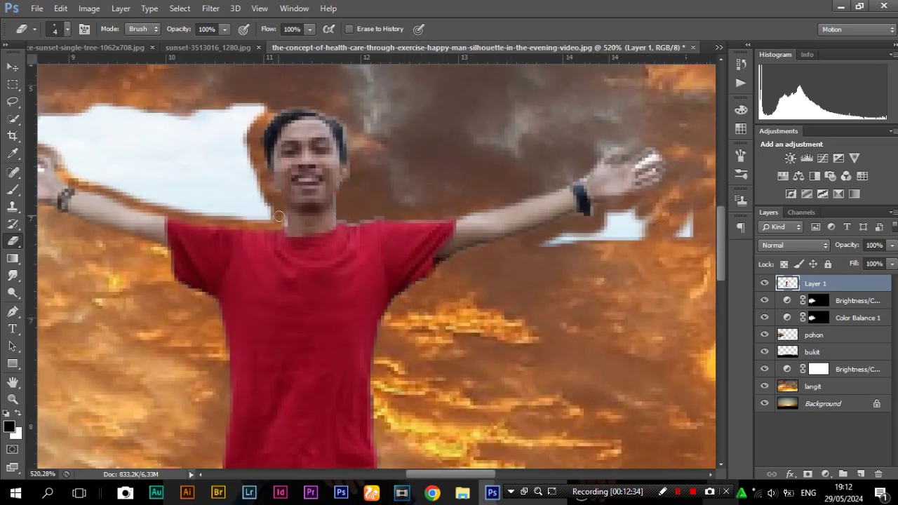
scroll(281, 225, left, 3)
right_click(316, 142)
click(344, 221)
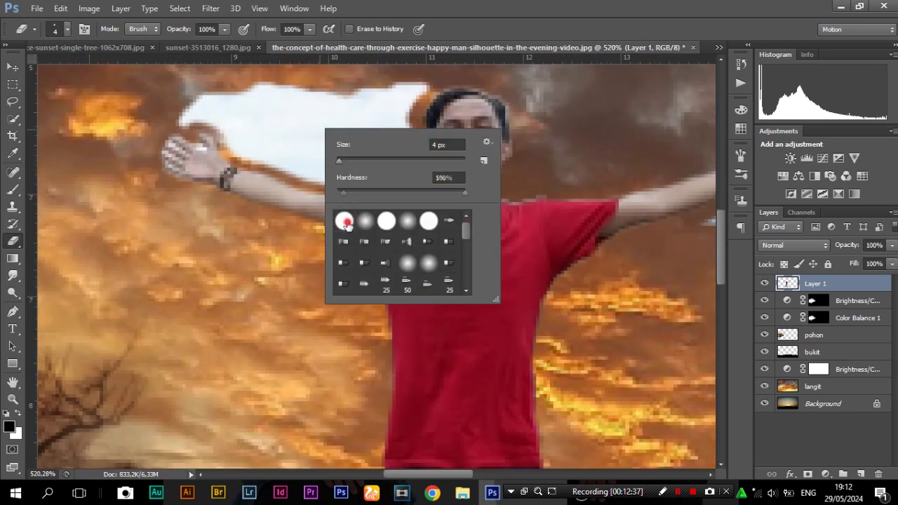
click(283, 100)
key(bracketright)
key(bracketright)
key(bracketright)
key(bracketright)
key(bracketright)
mouse_move(191, 86)
mouse_down()
mouse_move(182, 114)
mouse_move(210, 111)
mouse_move(248, 156)
mouse_move(364, 189)
mouse_move(425, 194)
mouse_move(407, 156)
mouse_move(420, 92)
mouse_move(226, 84)
mouse_move(183, 100)
mouse_move(284, 115)
mouse_move(240, 123)
mouse_move(267, 144)
mouse_move(318, 133)
mouse_move(355, 159)
mouse_move(374, 125)
mouse_move(370, 153)
mouse_move(341, 113)
mouse_move(393, 151)
mouse_up()
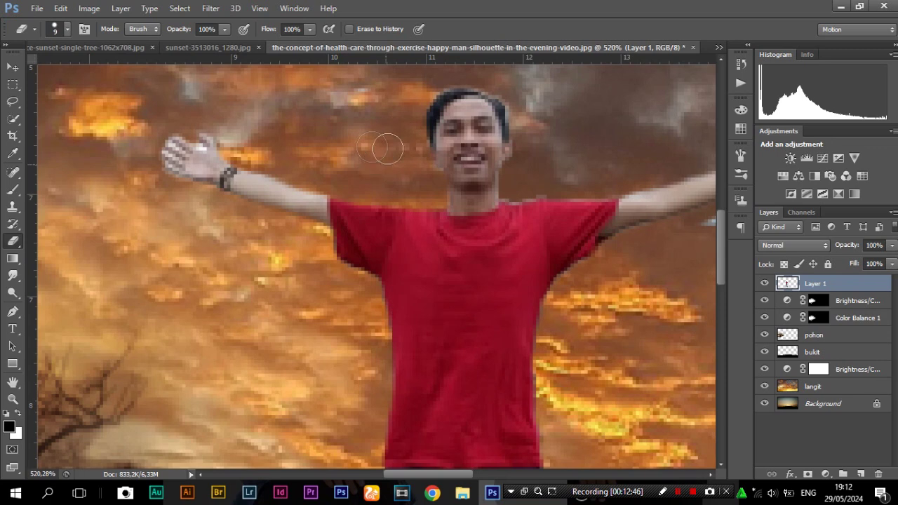
Step: Erase the sky patch under the man's image-right arm at size 9 and the white remnants between his fingers at size 1
scroll(531, 210, right, 5)
mouse_move(548, 150)
mouse_down()
mouse_move(474, 182)
mouse_move(575, 192)
mouse_move(583, 182)
mouse_move(434, 202)
mouse_up()
key(bracketleft)
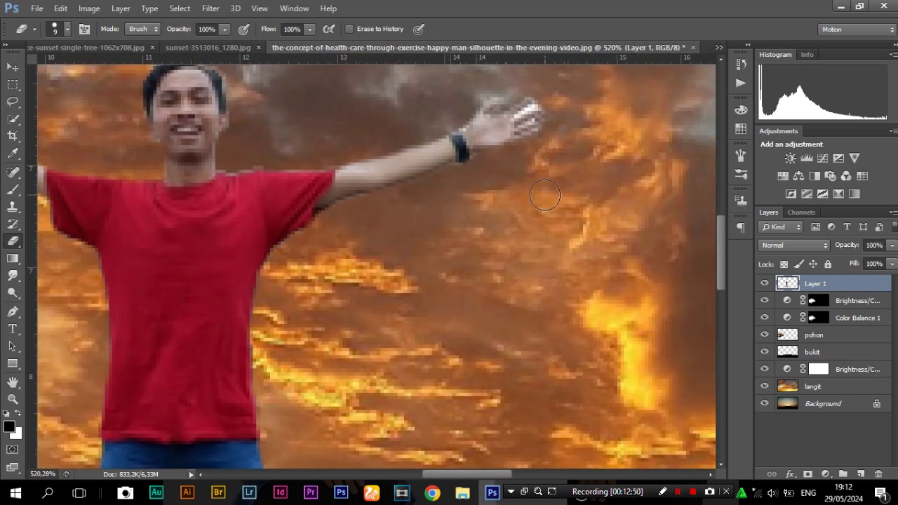
right_click(579, 95)
click(603, 153)
key(Return)
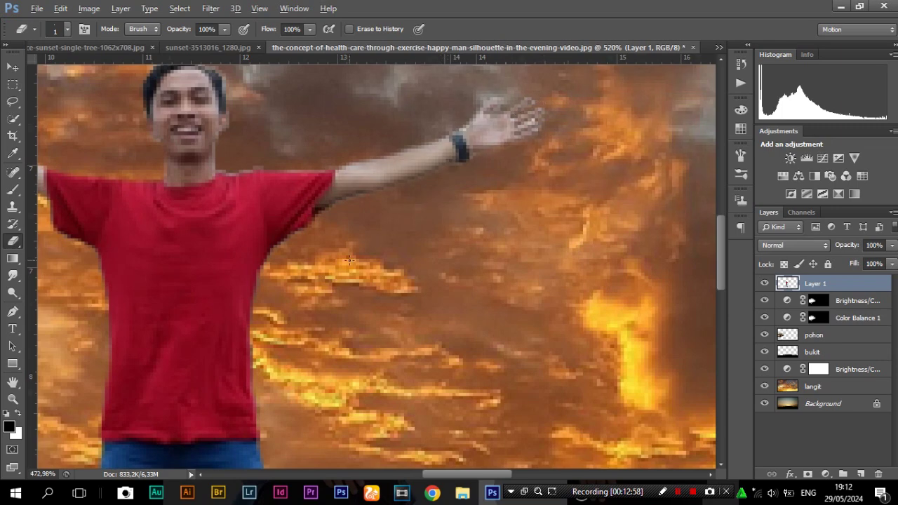
Step: Erase all remaining background pieces between the man's legs and feet with the Eraser at size 10
scroll(349, 260, down, 10)
scroll(443, 266, up, 8)
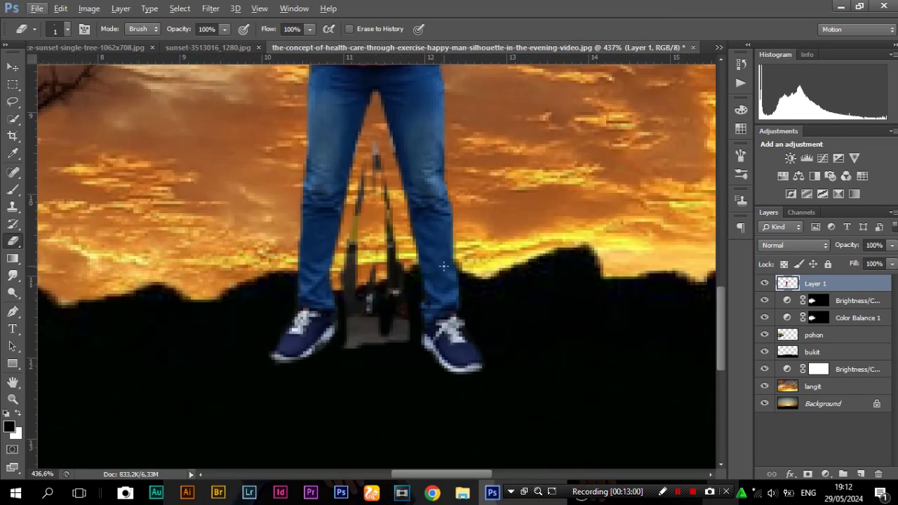
mouse_move(369, 178)
mouse_down()
mouse_move(374, 152)
mouse_move(376, 246)
mouse_move(387, 181)
mouse_move(382, 234)
mouse_up()
right_click(382, 235)
double_click(403, 324)
mouse_move(357, 206)
mouse_down()
mouse_move(370, 176)
mouse_move(359, 270)
mouse_move(352, 261)
mouse_move(358, 338)
mouse_move(379, 338)
mouse_move(397, 298)
mouse_move(386, 330)
mouse_move(372, 275)
mouse_up()
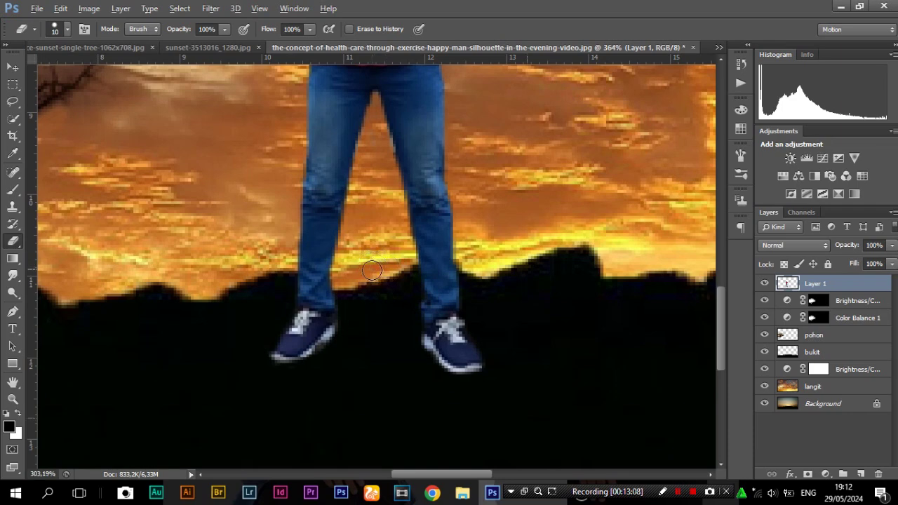
Step: Rename the man's layer, Layer 1, as objek
scroll(375, 224, down, 3)
key(v)
scroll(378, 269, up, 5)
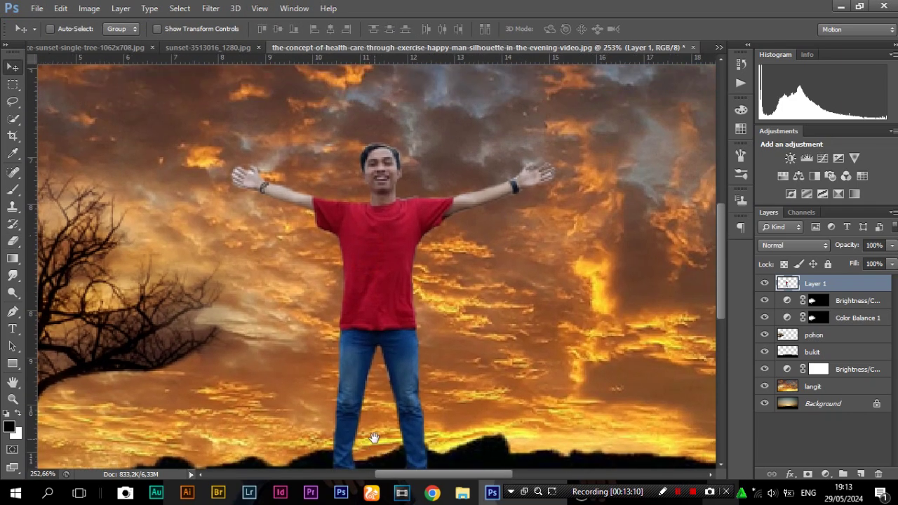
scroll(405, 298, down, 3)
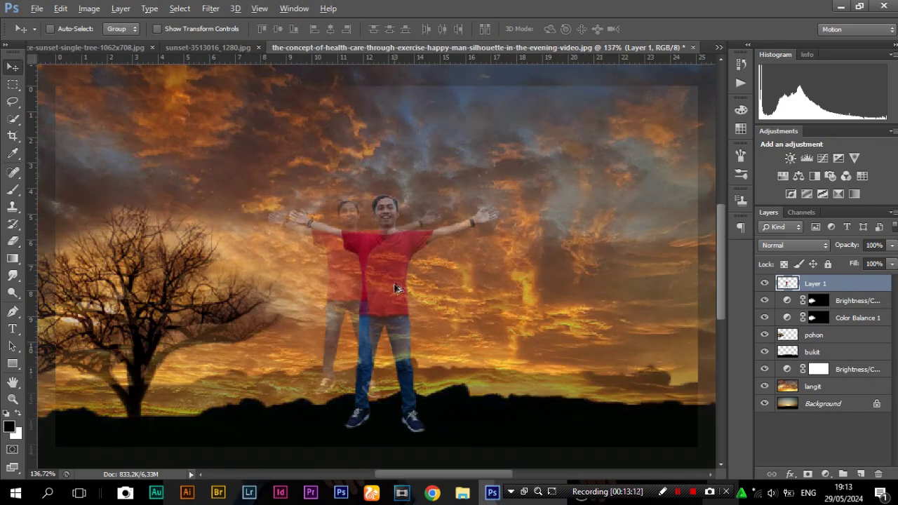
scroll(388, 275, up, 1)
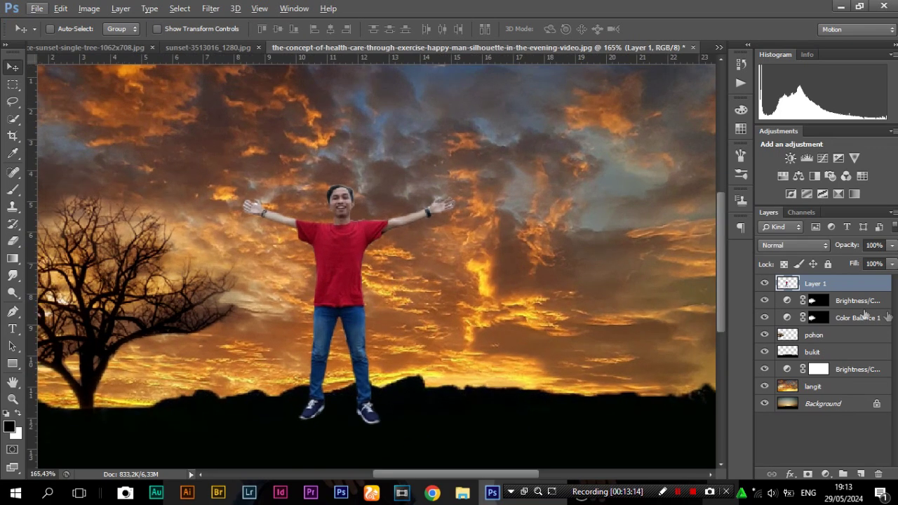
double_click(819, 284)
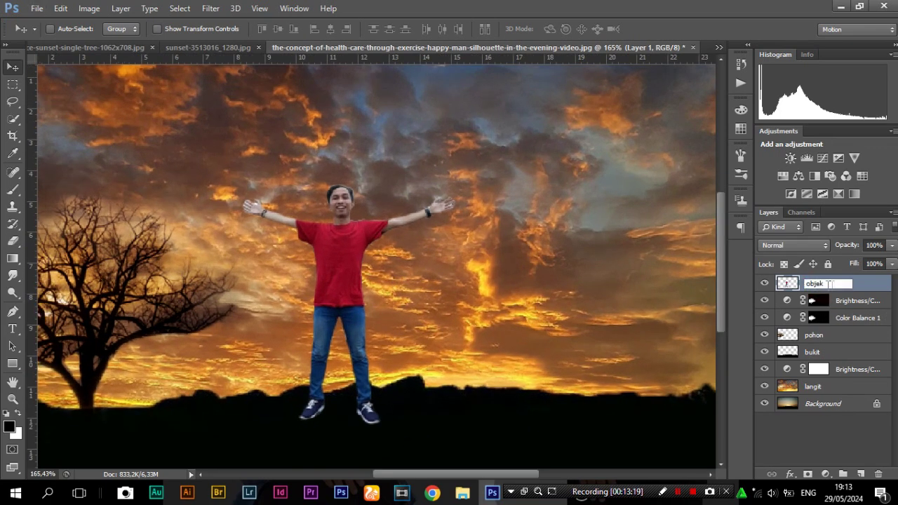
key(Return)
scroll(313, 296, down, 2)
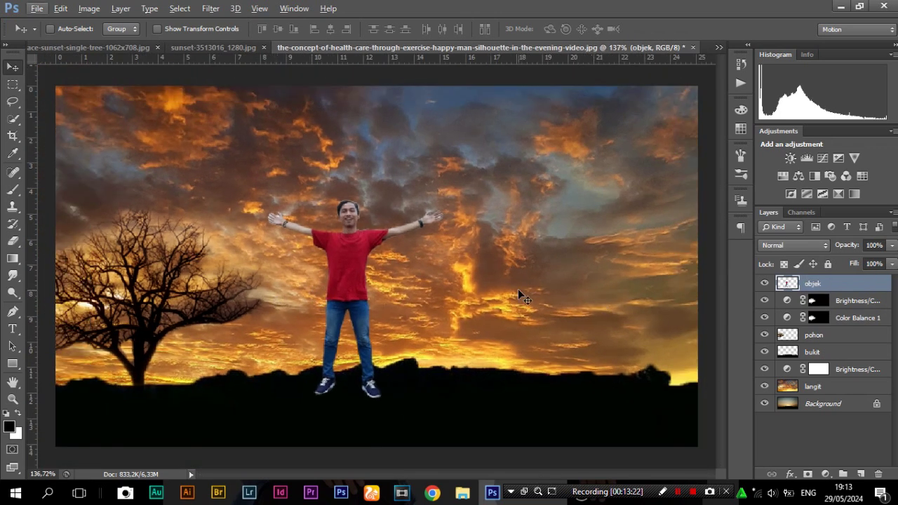
Step: Select the man's outline from the objek layer, fill it with black (000000), and deselect
ctrl+click(787, 284)
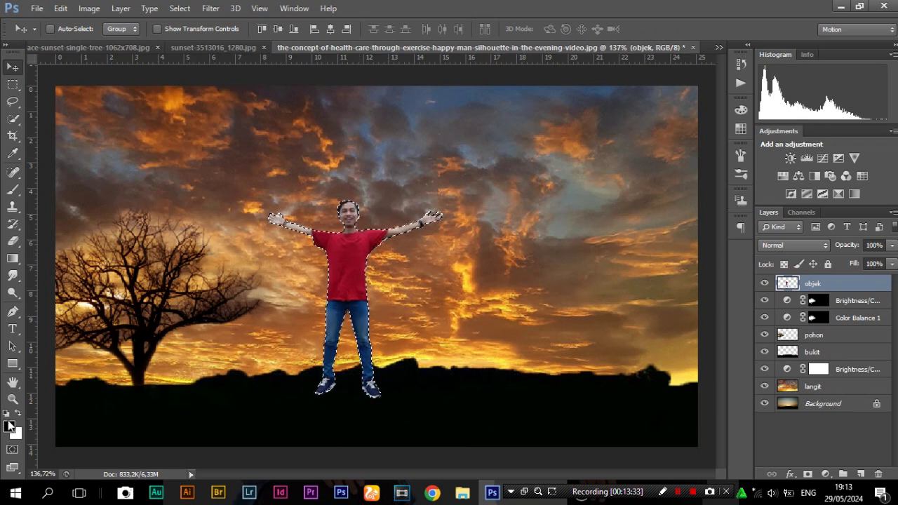
click(9, 426)
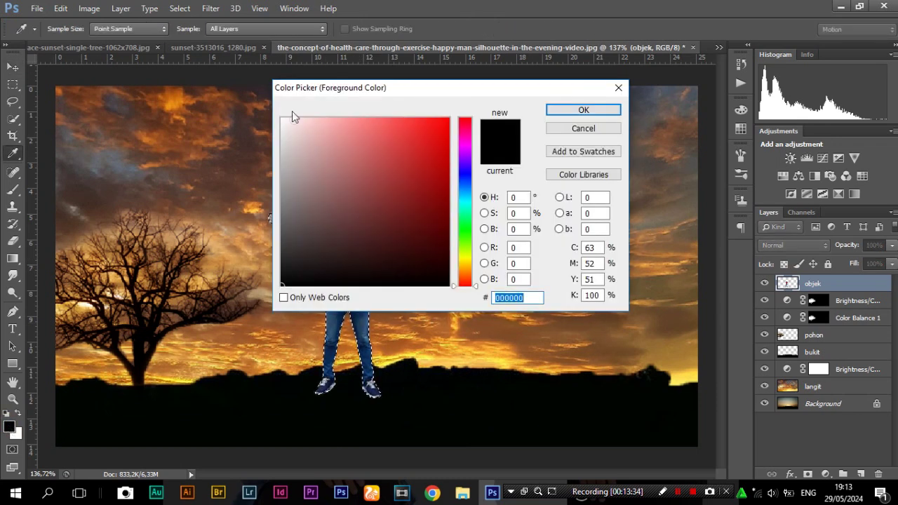
click(284, 282)
mouse_move(263, 307)
mouse_down()
mouse_move(360, 253)
mouse_move(283, 298)
mouse_up()
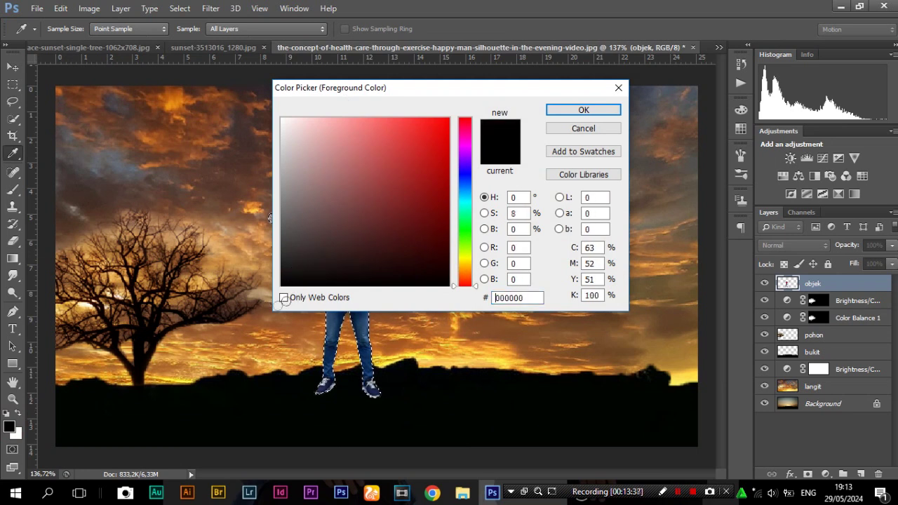
click(600, 110)
key(v)
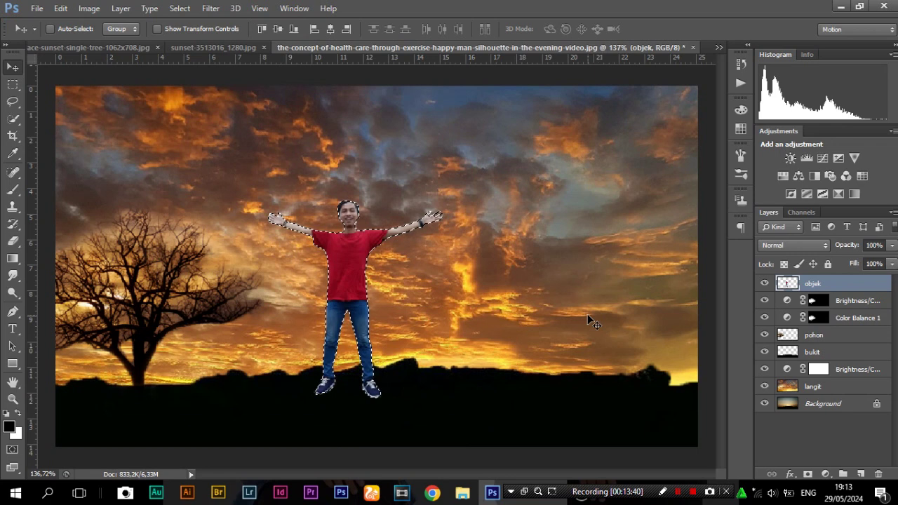
key(alt+BackSpace)
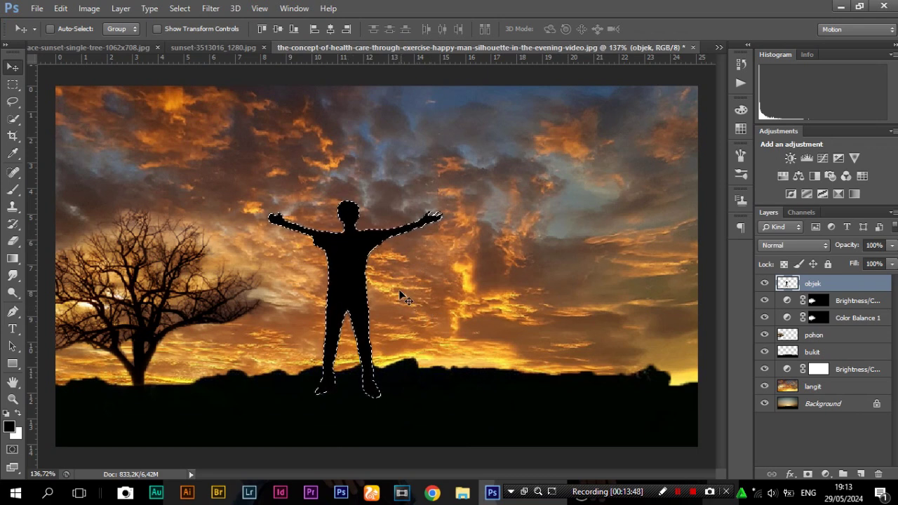
key(ctrl+d)
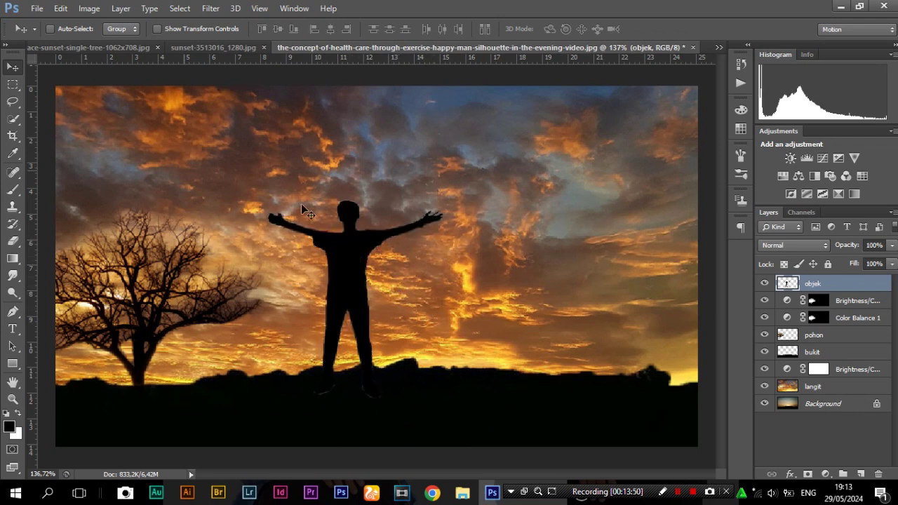
Step: Scale the man silhouette down to about 53% and place it standing on the hill just beside the tree
drag(351, 311, 368, 283)
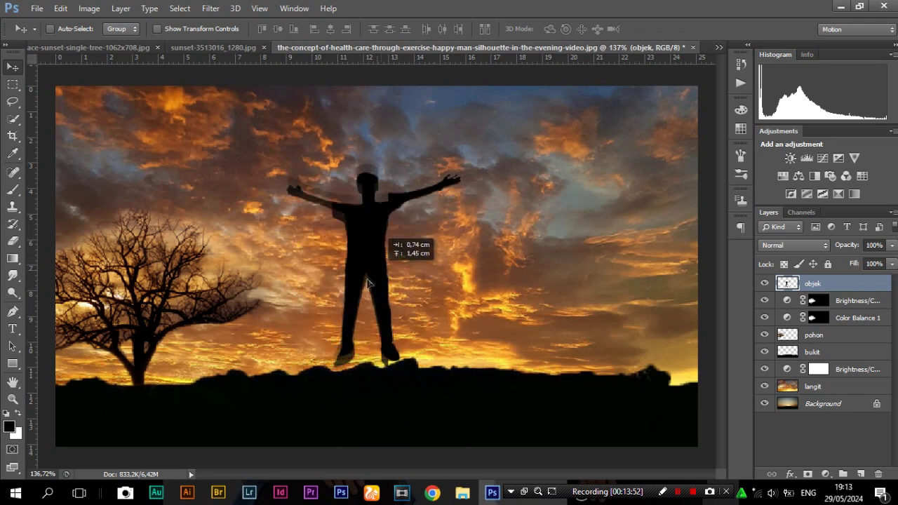
key(ctrl+z)
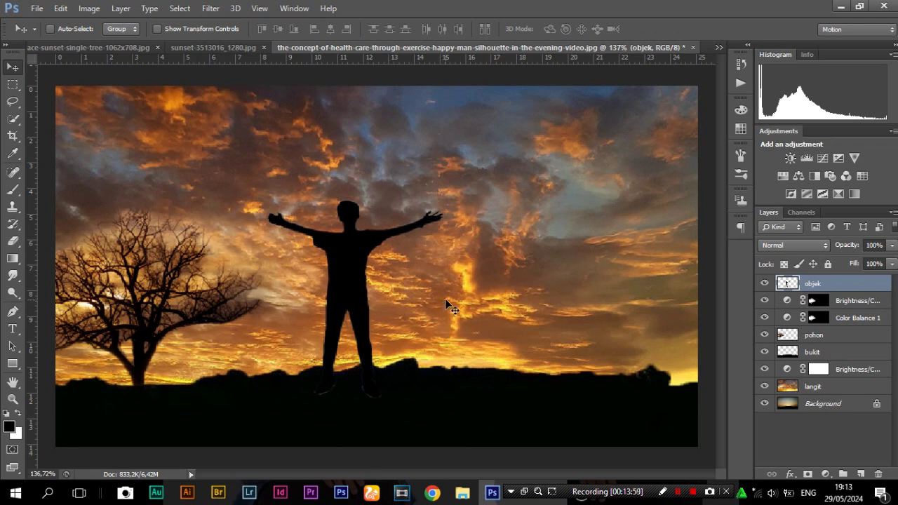
key(ctrl+t)
drag(451, 200, 388, 267)
mouse_move(360, 312)
mouse_down()
mouse_move(325, 333)
mouse_move(306, 328)
mouse_move(356, 329)
mouse_up()
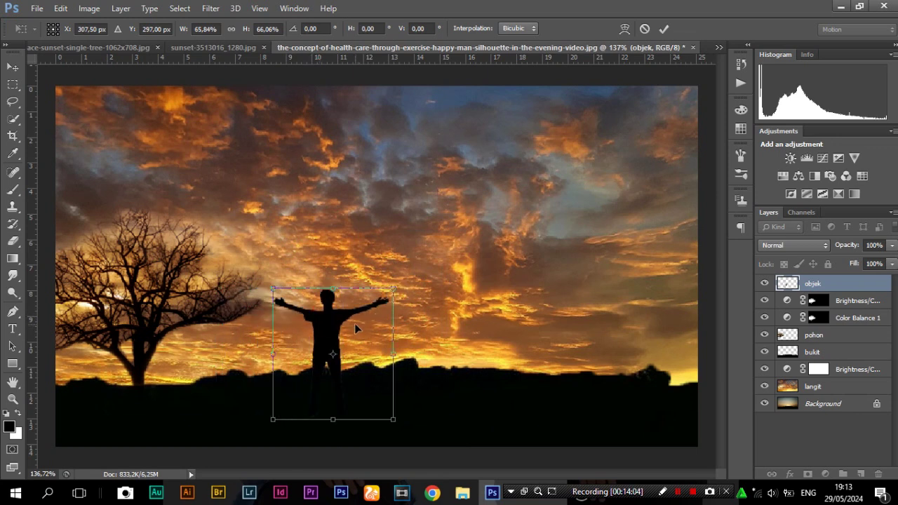
drag(394, 288, 370, 314)
drag(345, 345, 327, 320)
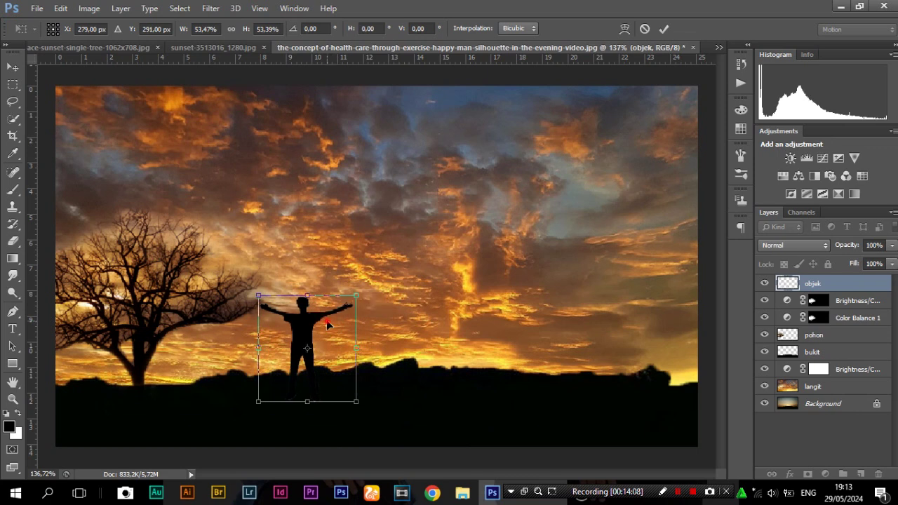
key(Return)
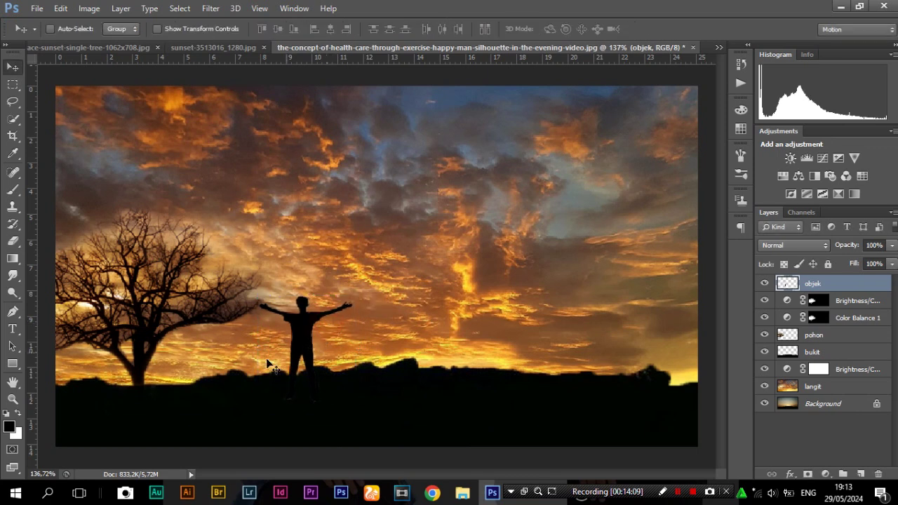
Step: Scale the pohon tree layer together with its Brightness/Contrast and Color Balance adjustment layers to about 123% and reposition it on the hill
click(833, 342)
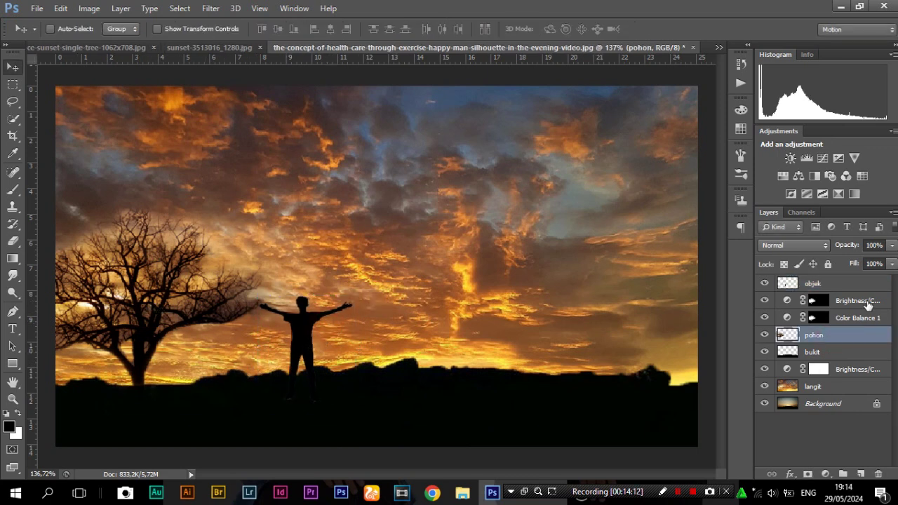
shift+click(868, 302)
key(ctrl+t)
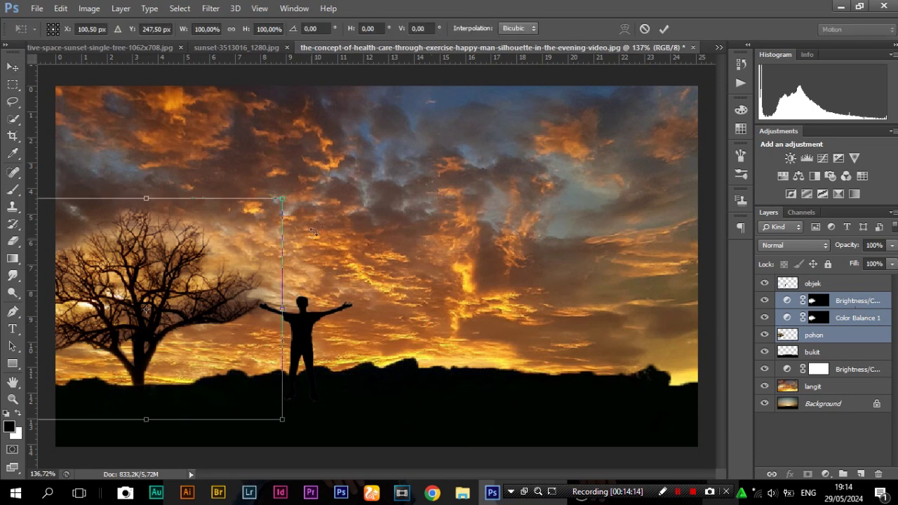
drag(283, 199, 321, 171)
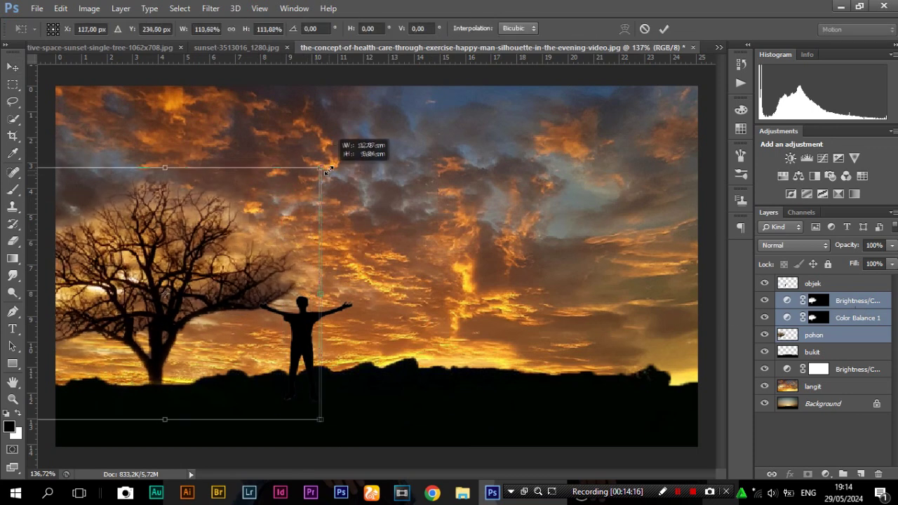
drag(263, 235, 244, 237)
drag(301, 170, 322, 149)
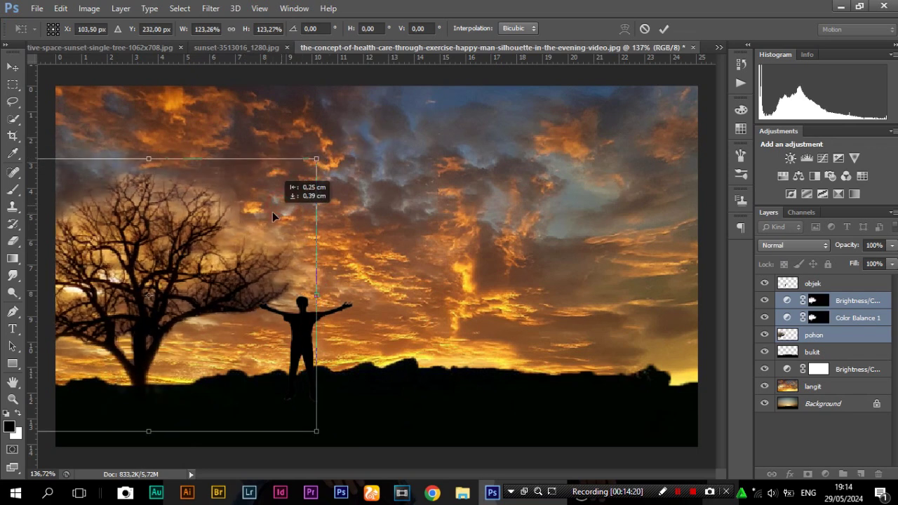
key(Return)
drag(239, 261, 253, 274)
Step: Select the objek layer and move the man silhouette farther from the tree, keeping him standing on the hill
right_click(297, 317)
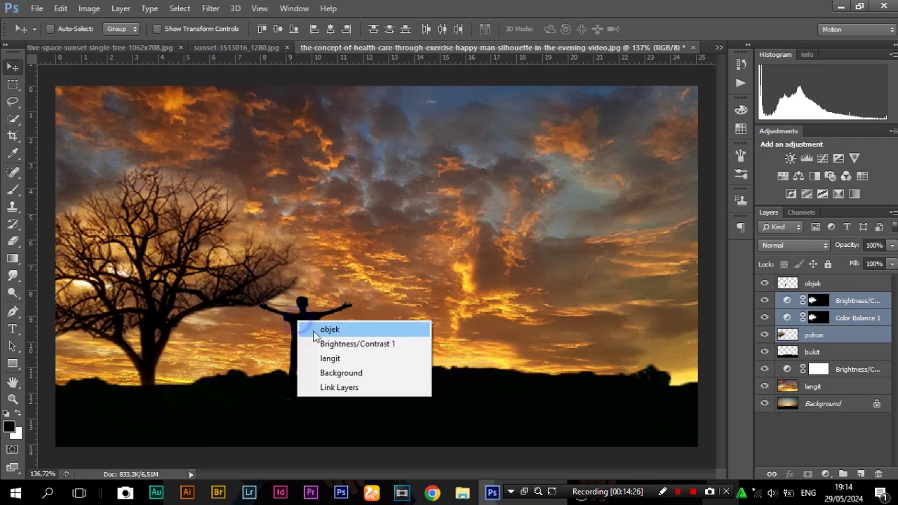
click(313, 326)
drag(314, 324, 311, 332)
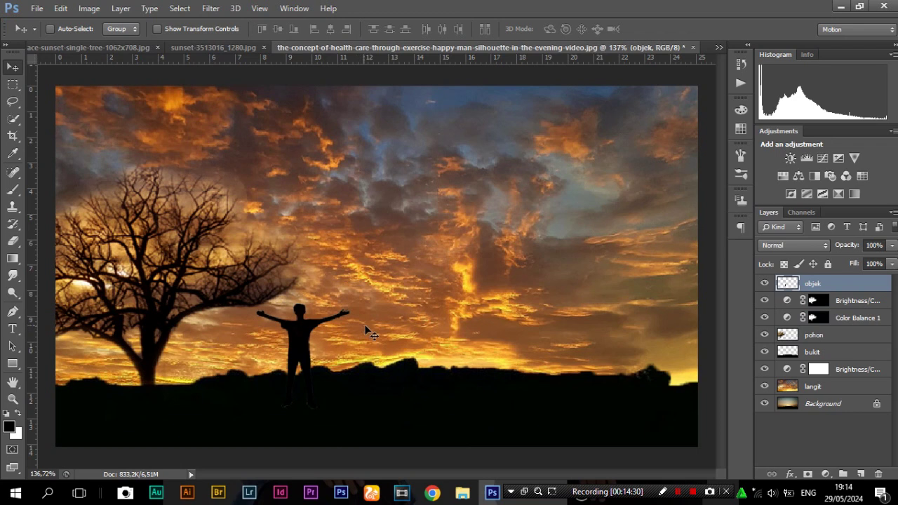
scroll(369, 324, down, 3)
drag(334, 323, 381, 309)
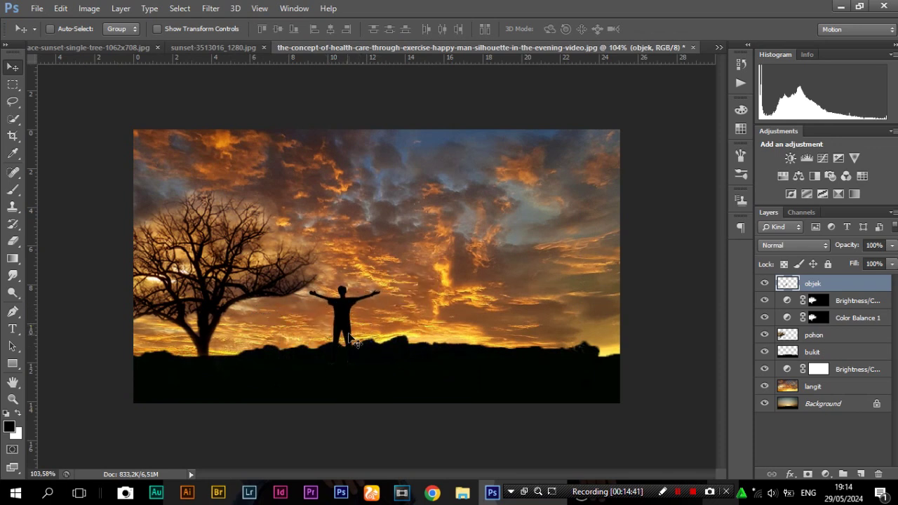
Step: Erase the man's feet and leftover outline below the hill's ridge on the objek layer with the Eraser at size 10
scroll(344, 355, up, 5)
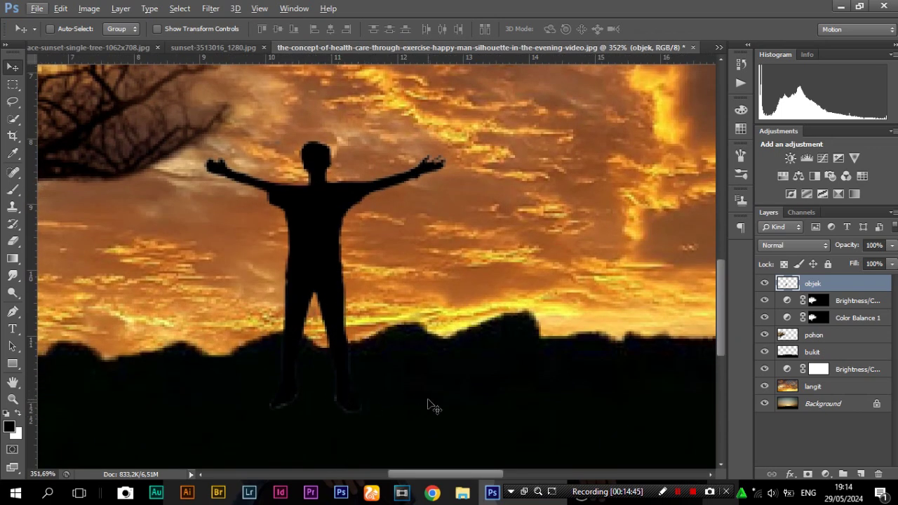
key(e)
mouse_move(421, 406)
mouse_down()
mouse_move(339, 405)
mouse_move(360, 370)
mouse_move(271, 381)
mouse_move(283, 360)
mouse_move(267, 401)
mouse_move(367, 367)
mouse_move(351, 381)
mouse_move(289, 360)
mouse_move(301, 381)
mouse_up()
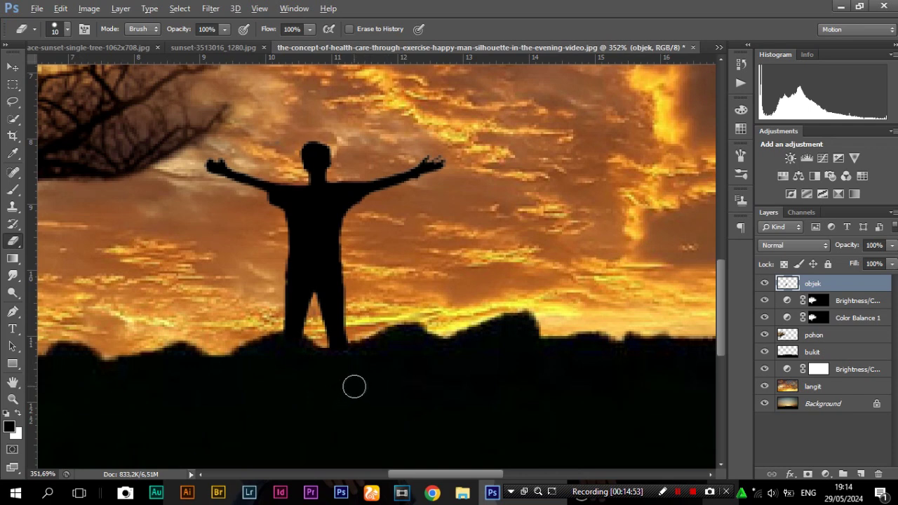
scroll(357, 385, down, 2)
scroll(356, 385, down, 3)
click(13, 67)
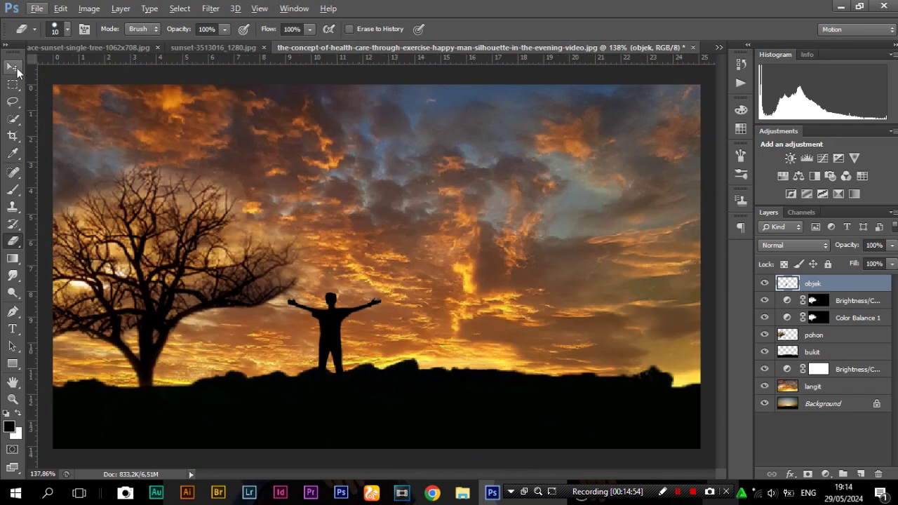
Step: Add a Levels adjustment layer above objek with the RGB black input level set to 23
scroll(274, 232, down, 2)
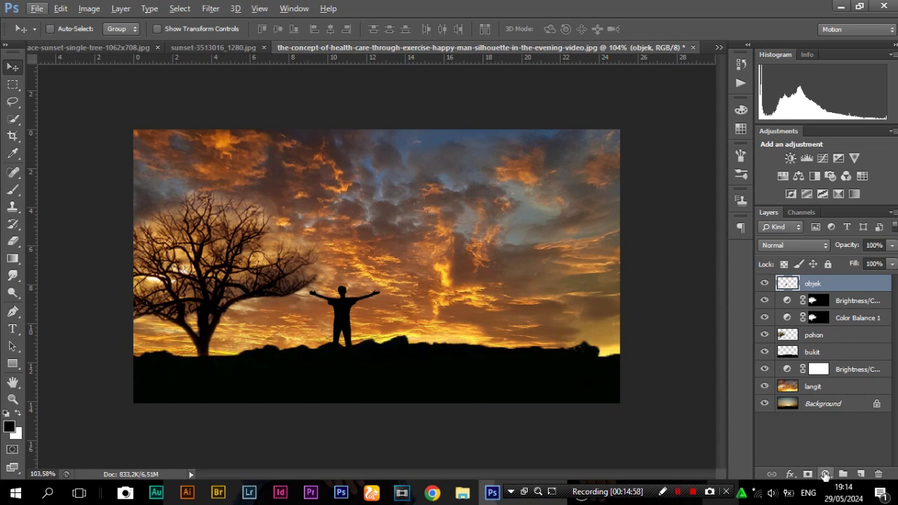
click(825, 476)
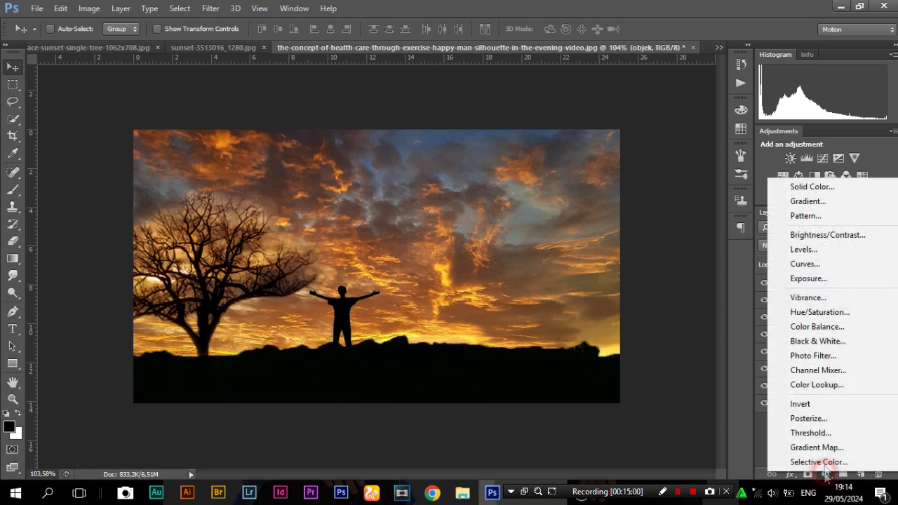
click(816, 250)
drag(610, 202, 620, 205)
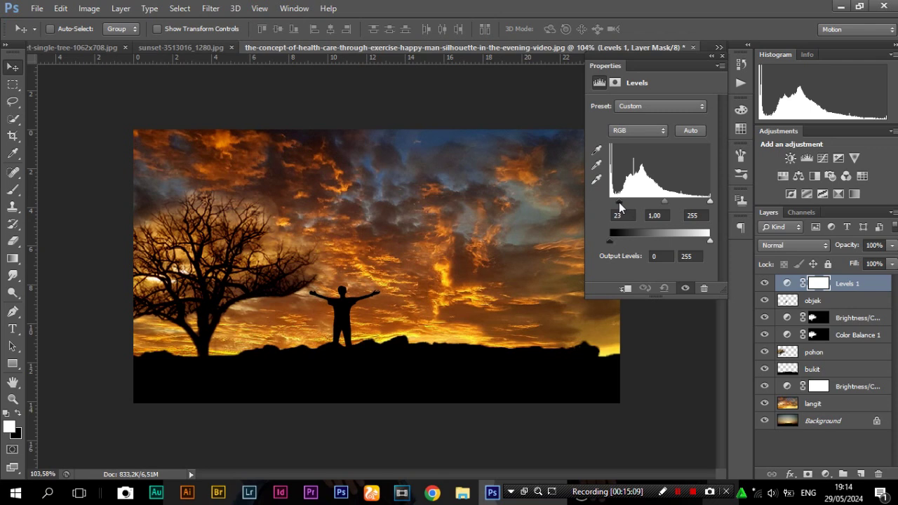
click(722, 56)
Step: Add a Color Balance adjustment layer with midtones at Cyan-Red +8, Magenta-Green +5 and Yellow-Blue -28
click(826, 474)
click(843, 331)
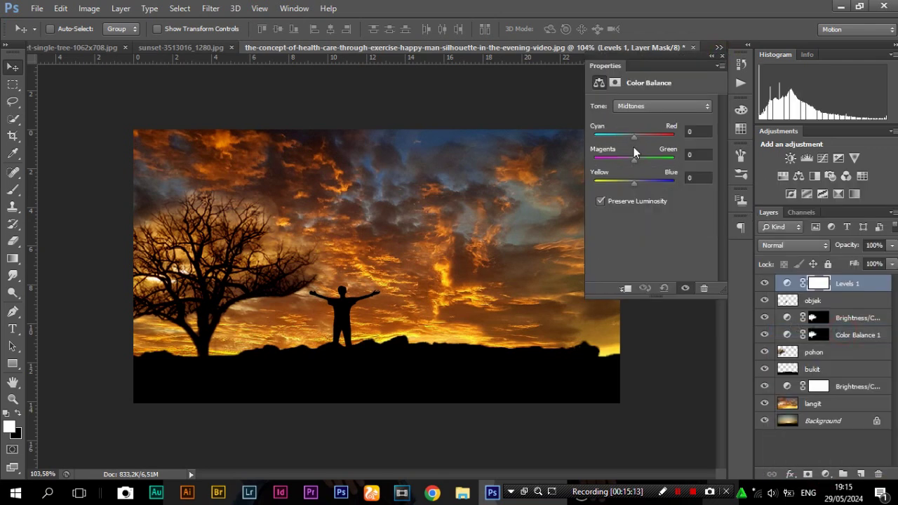
drag(646, 142, 640, 142)
drag(634, 182, 619, 185)
drag(639, 136, 636, 161)
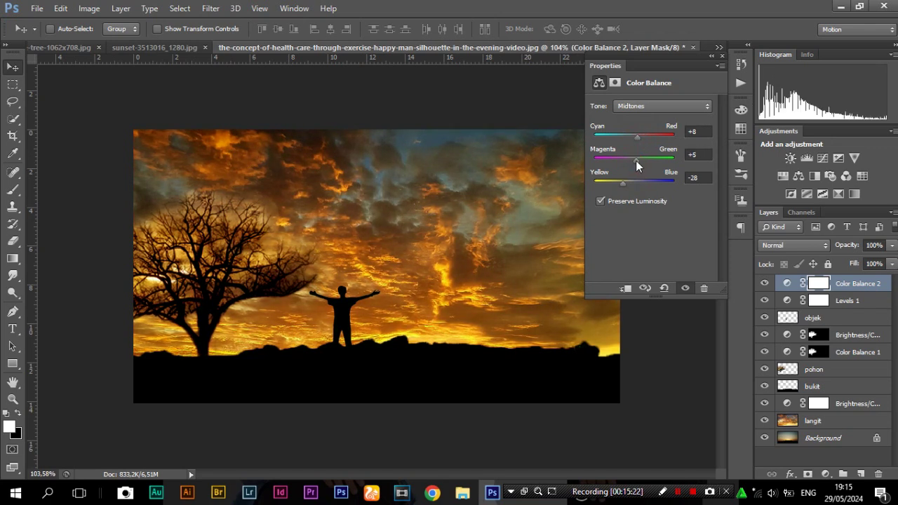
click(721, 56)
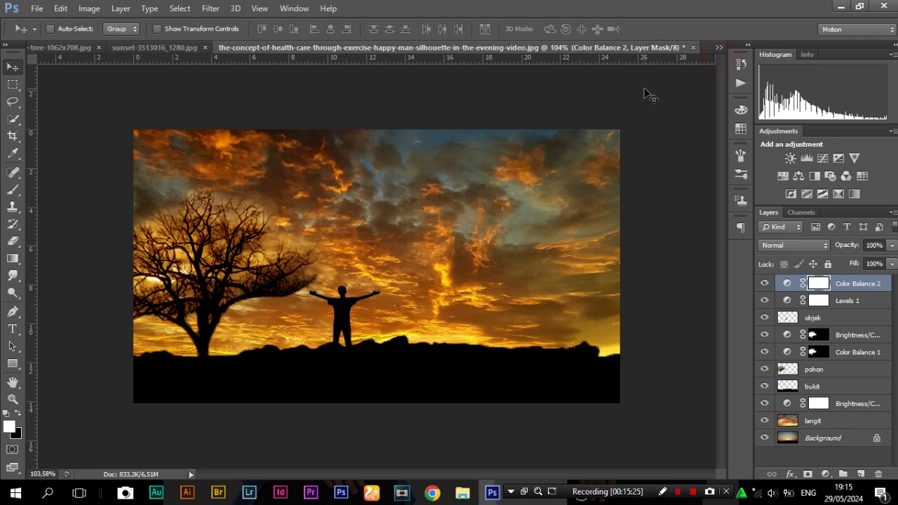
scroll(354, 176, down, 1)
scroll(391, 236, up, 2)
scroll(411, 238, down, 2)
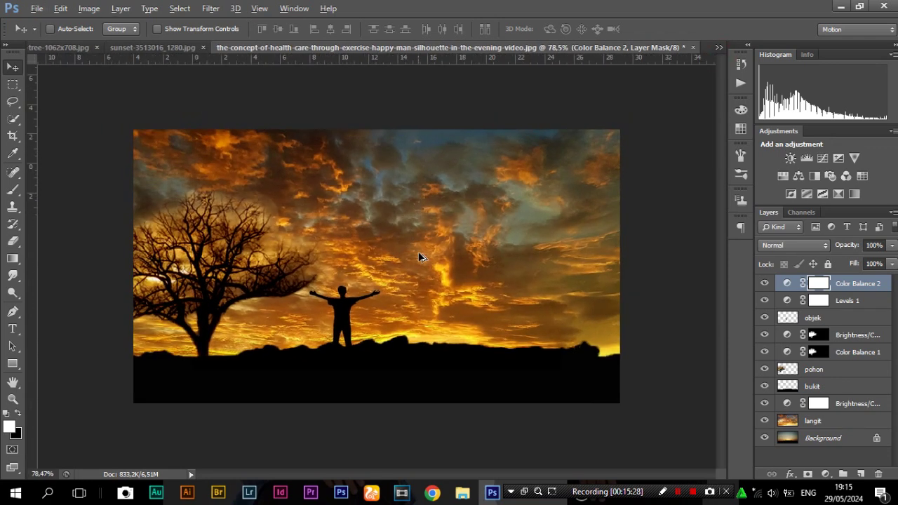
scroll(453, 309, up, 3)
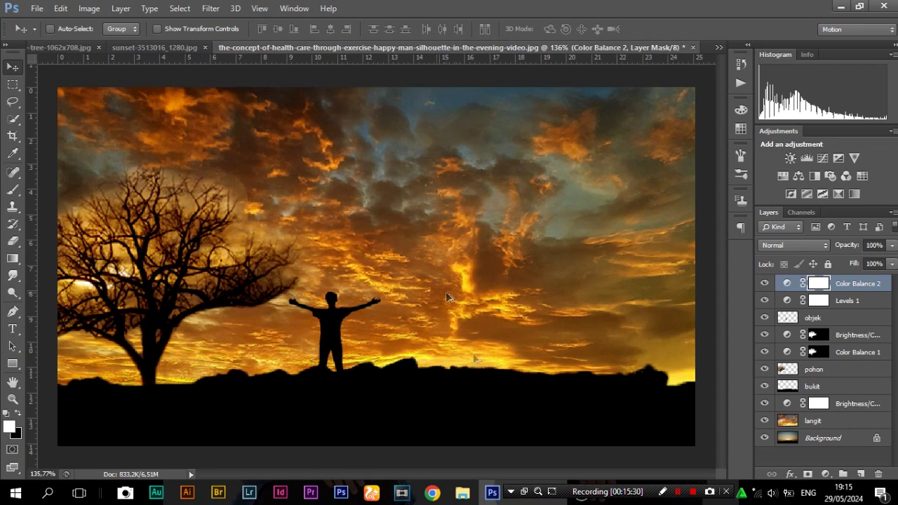
scroll(372, 281, down, 3)
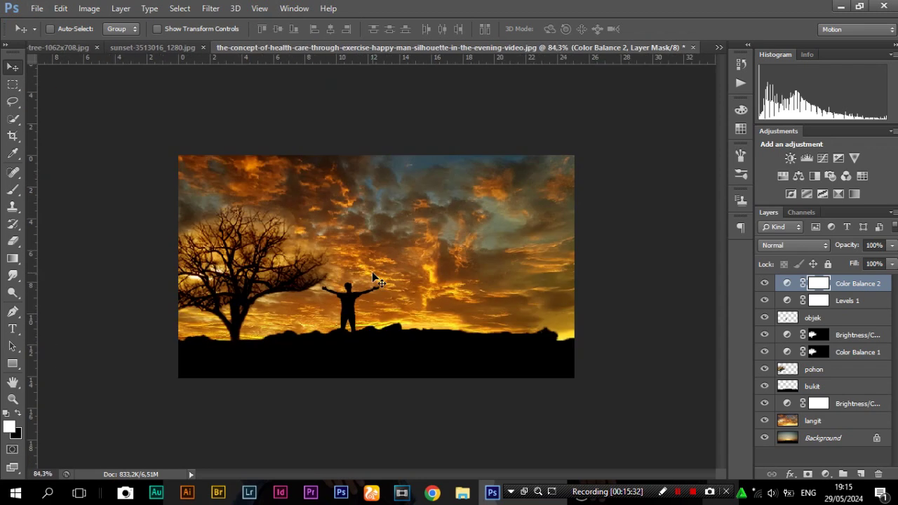
scroll(404, 266, up, 2)
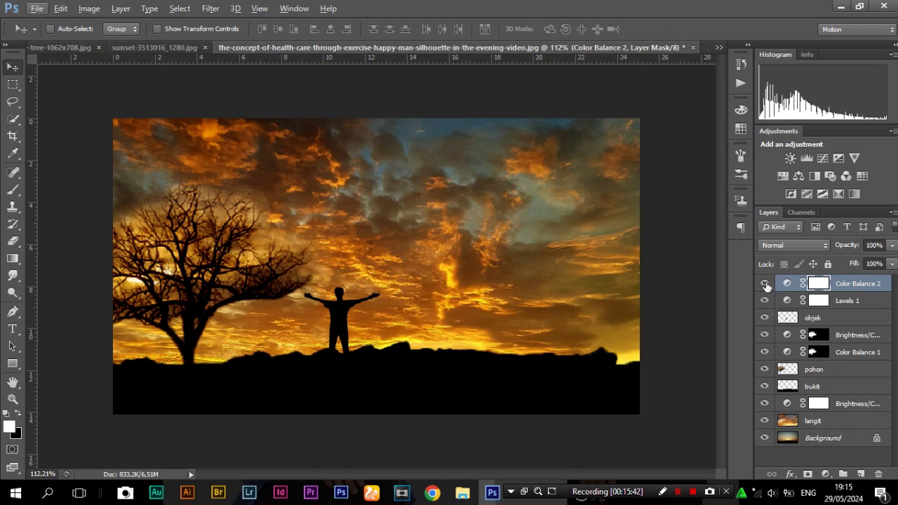
Step: Look through the source photos of the man, the tree and the sunset sky, and return to the composite document
click(719, 47)
click(452, 51)
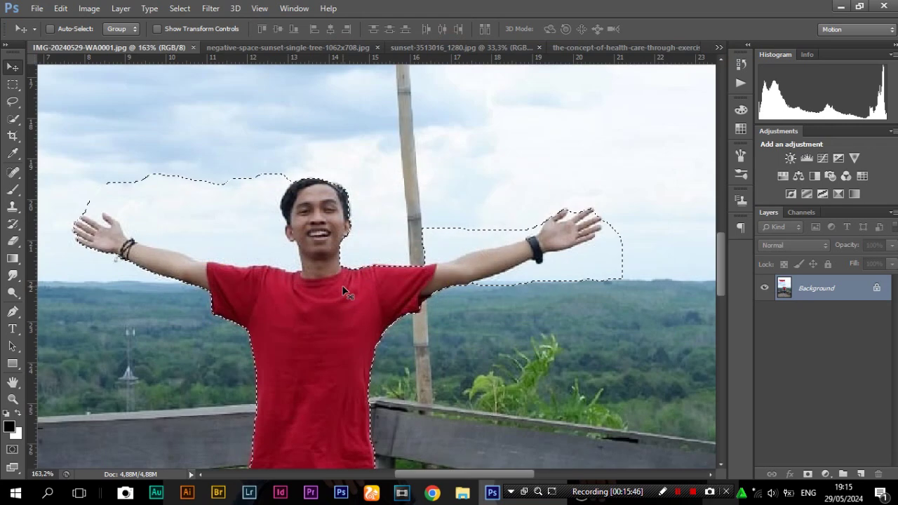
key(ctrl+0)
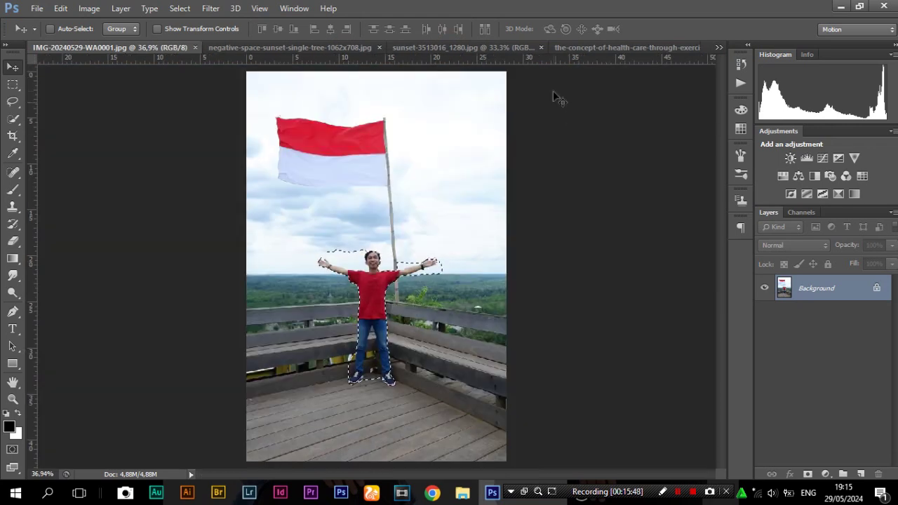
click(316, 47)
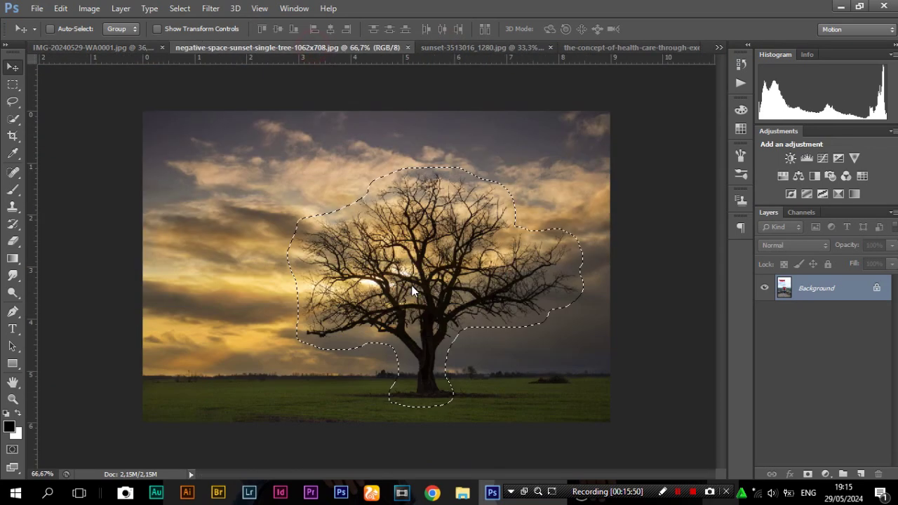
click(470, 47)
click(719, 47)
click(482, 95)
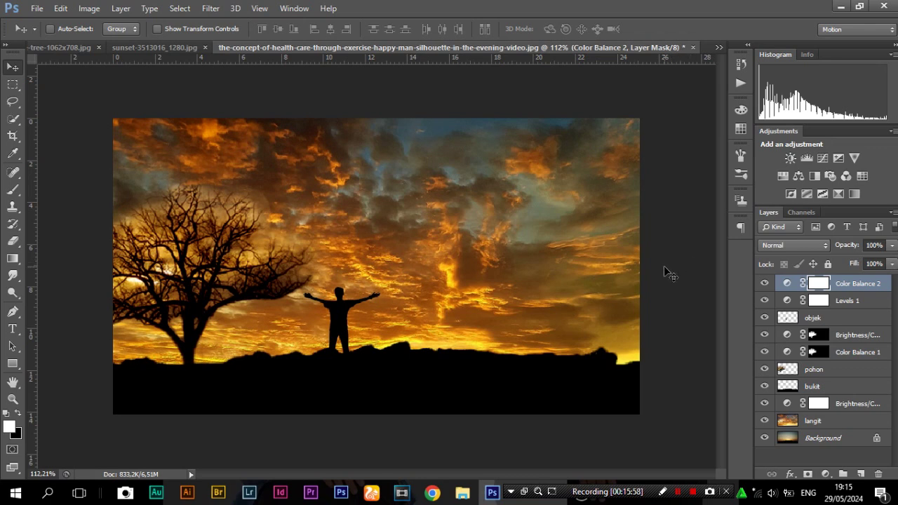
Step: Examine the finished sunset composite, checking how the tree, man and hill silhouettes sit against the graded sky
scroll(582, 251, down, 2)
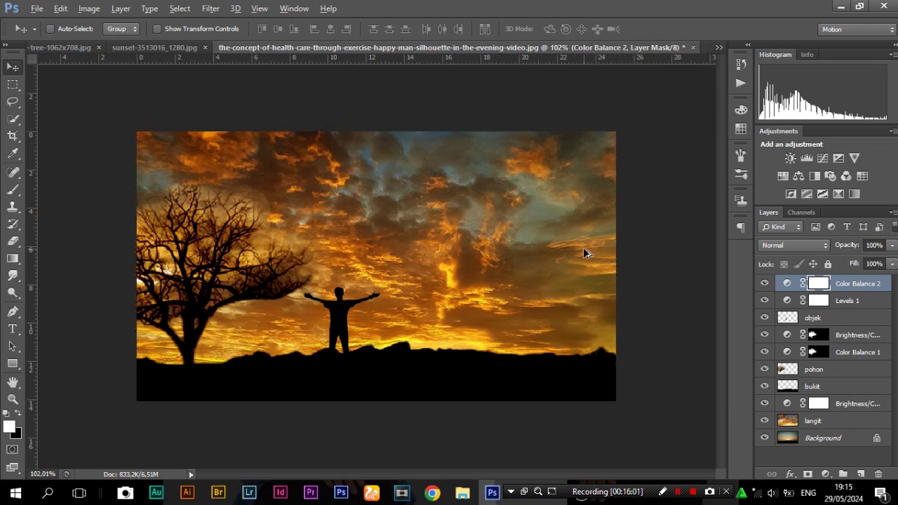
scroll(583, 247, up, 3)
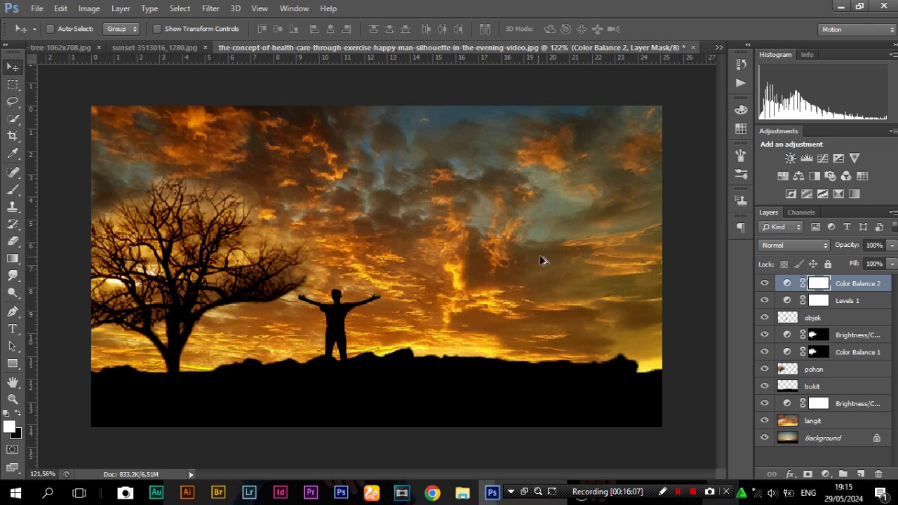
scroll(347, 322, up, 3)
scroll(372, 319, down, 3)
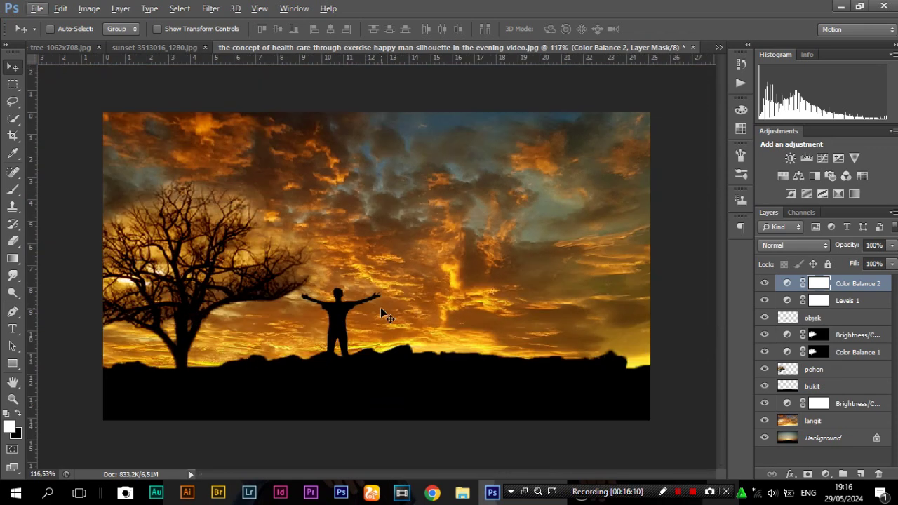
scroll(416, 308, down, 3)
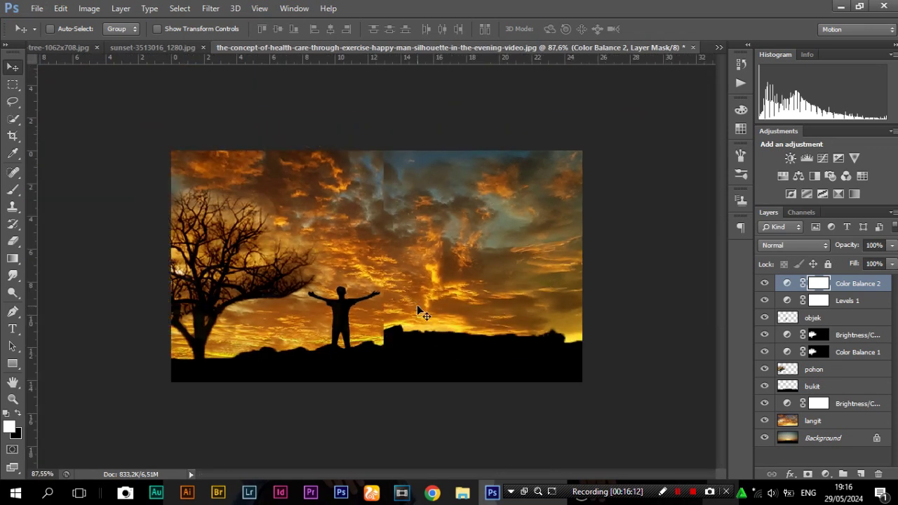
scroll(492, 305, up, 3)
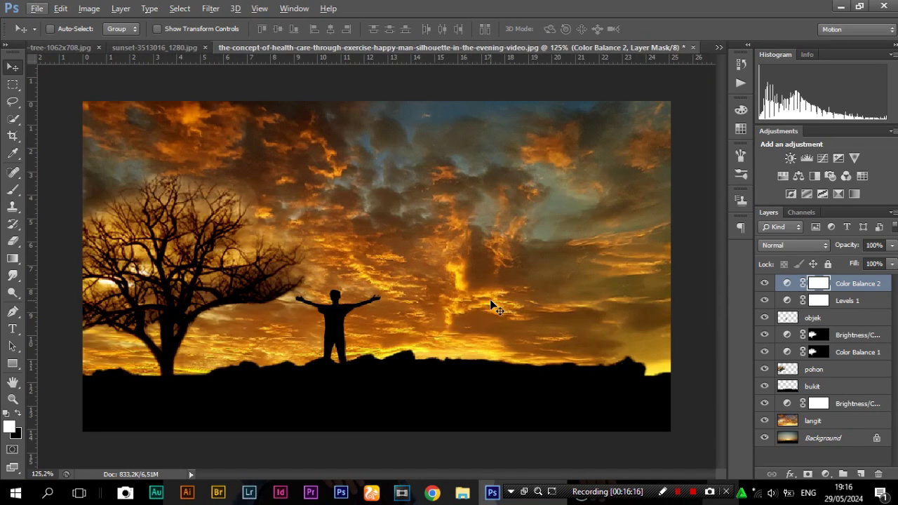
scroll(491, 305, down, 1)
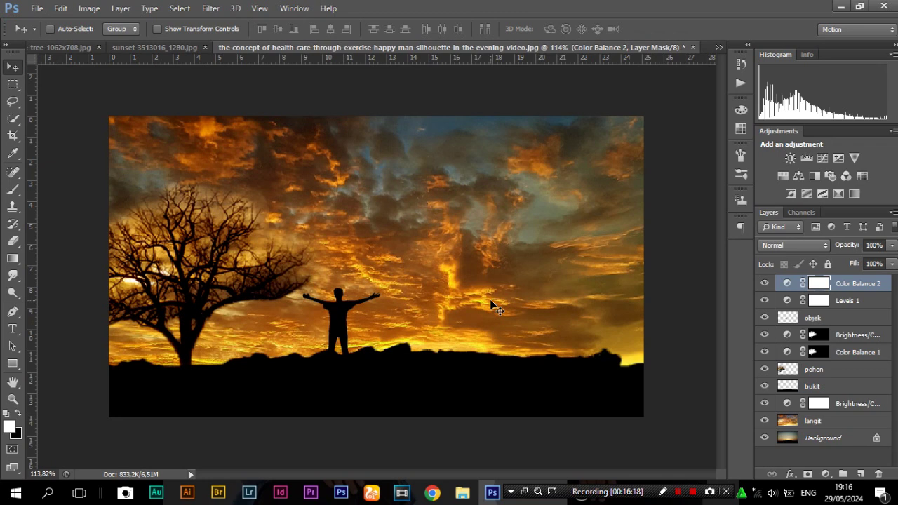
scroll(494, 307, up, 1)
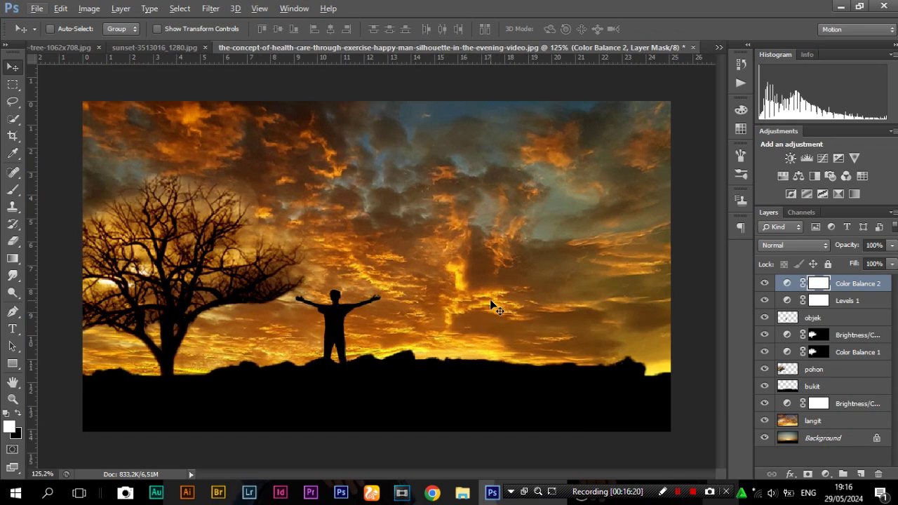